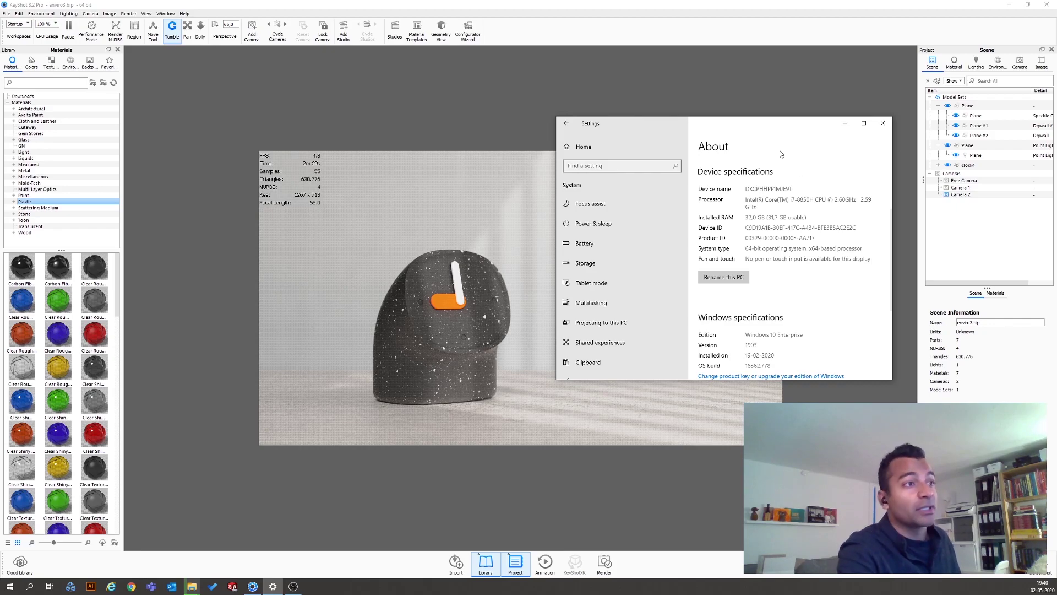
# Look through the finished scene's parts in the scene tree: the wall planes, the point light plane and clock4.
pyautogui.moveTo(753, 125); pyautogui.dragTo(1056, 118)
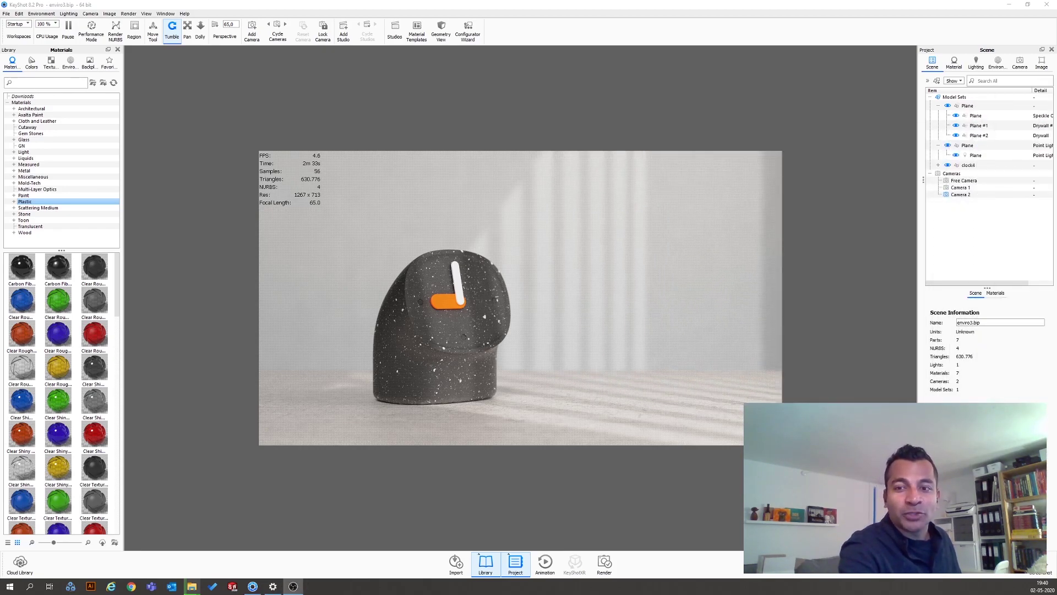
pyautogui.click(978, 135)
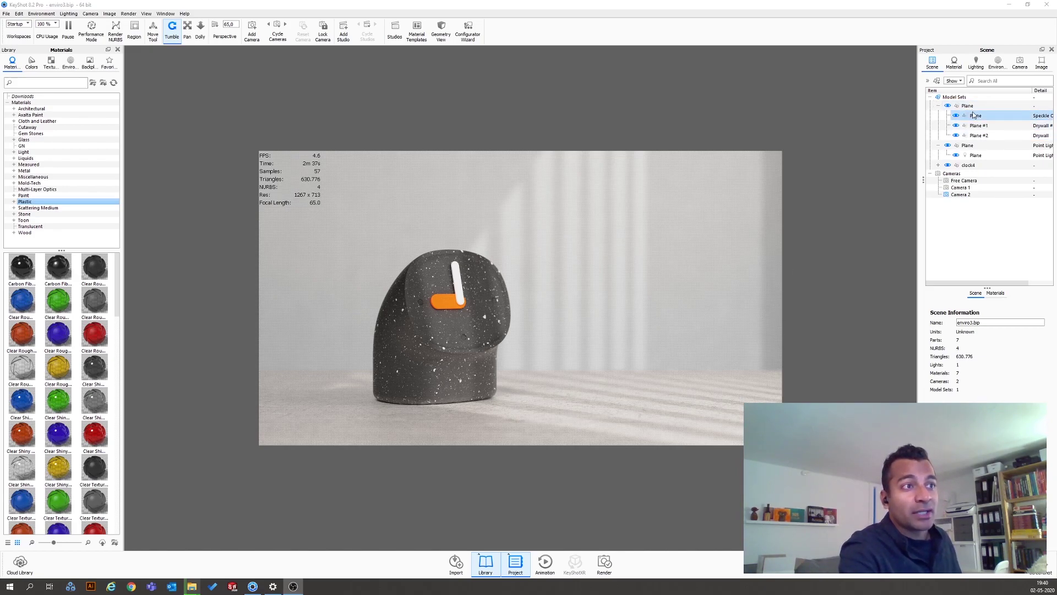
pyautogui.click(975, 156)
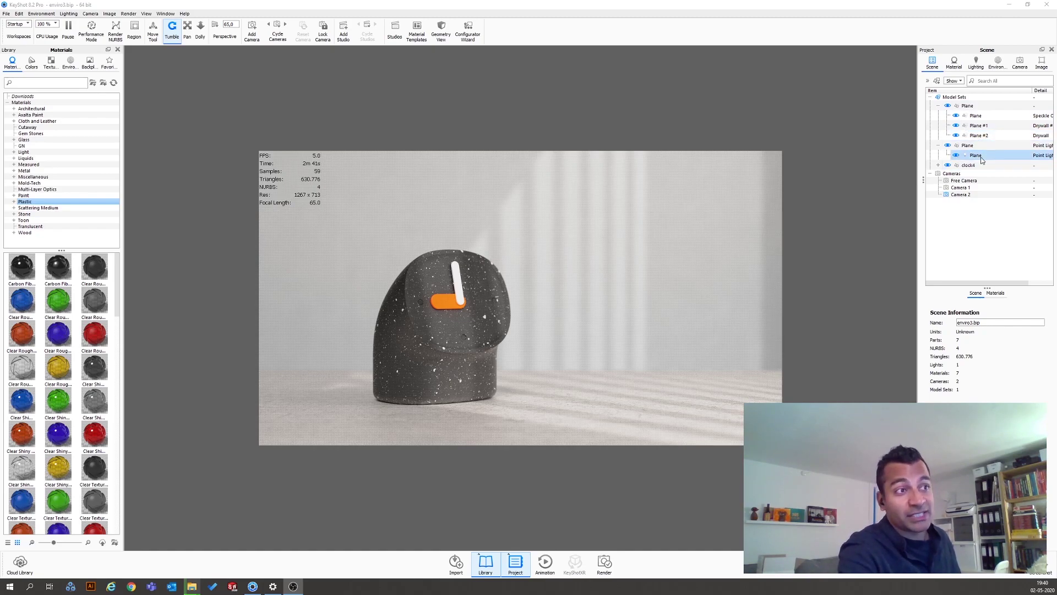
pyautogui.click(970, 166)
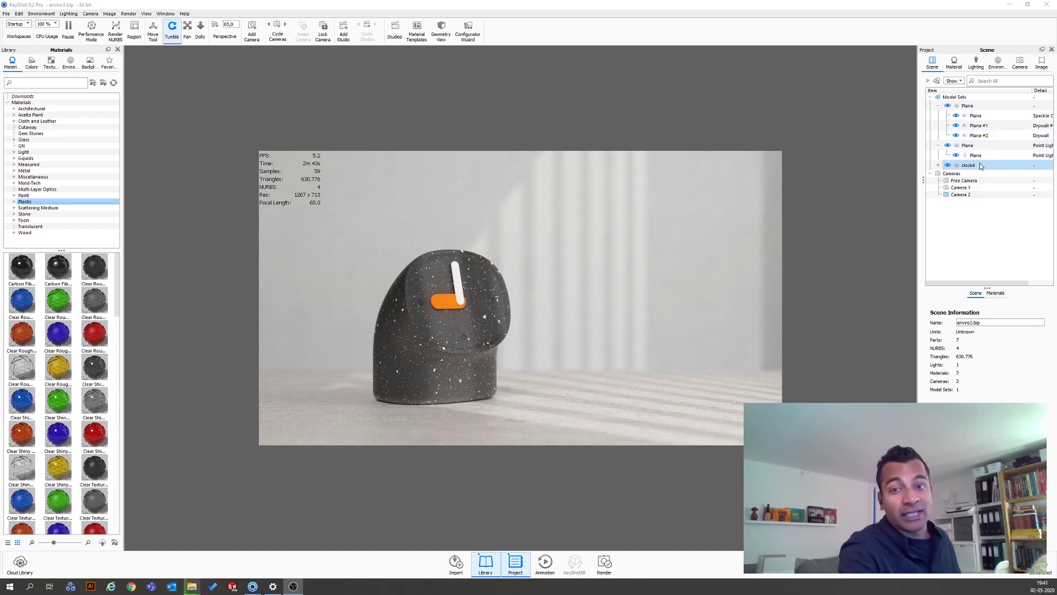
pyautogui.click(407, 310)
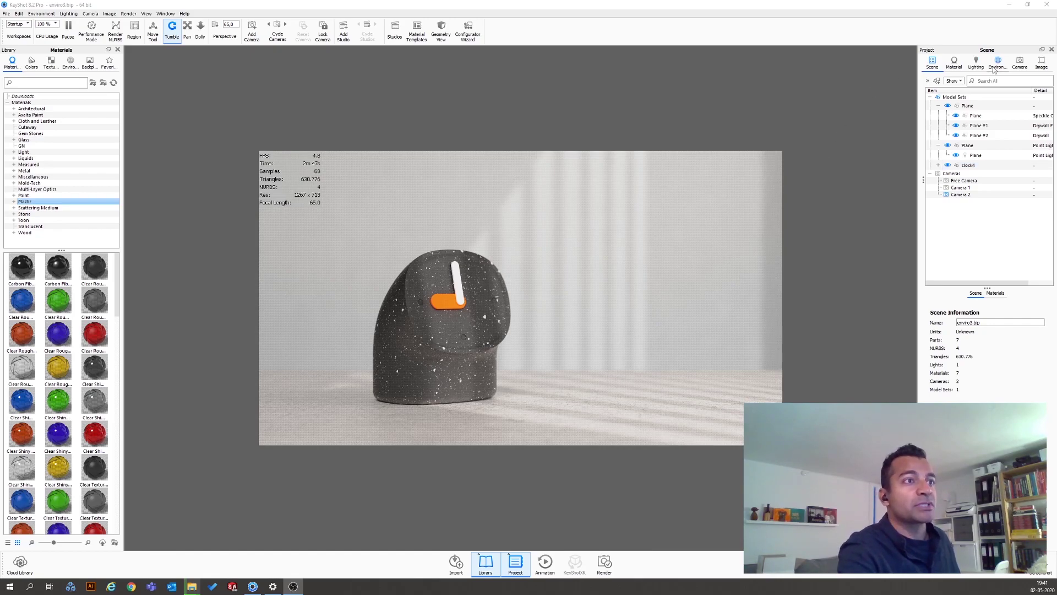
# Examine the whole room setup around the clock from a distance, using the free camera.
pyautogui.click(1020, 62)
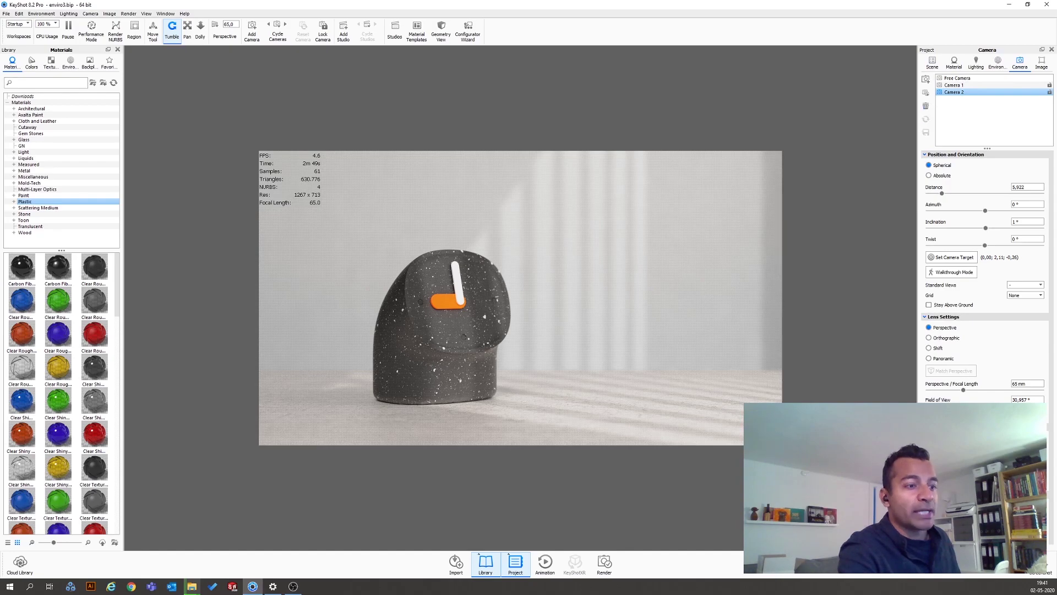
pyautogui.click(959, 78)
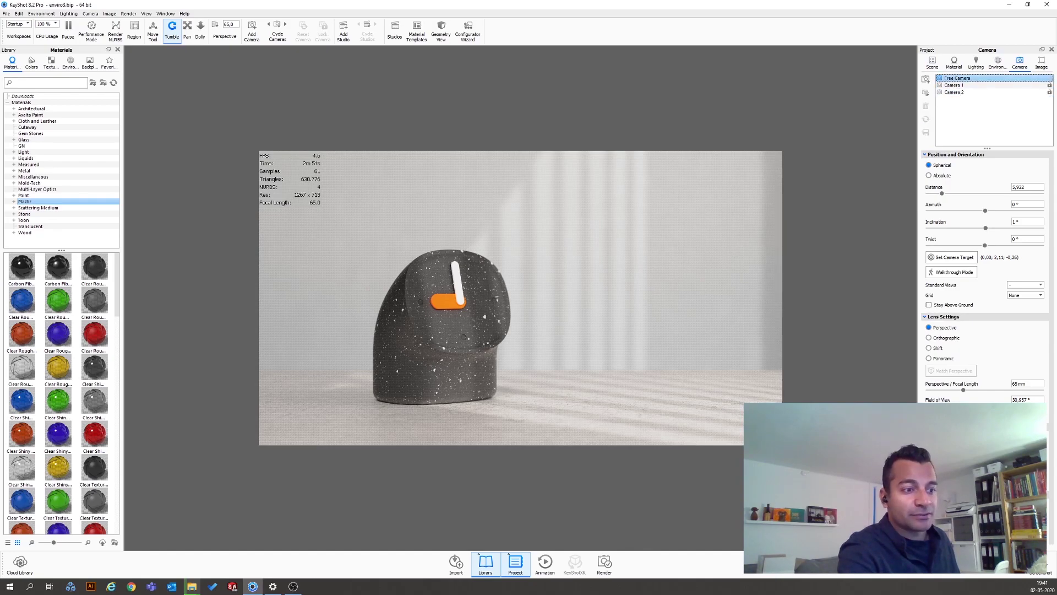
pyautogui.scroll(-5, 544, 399)
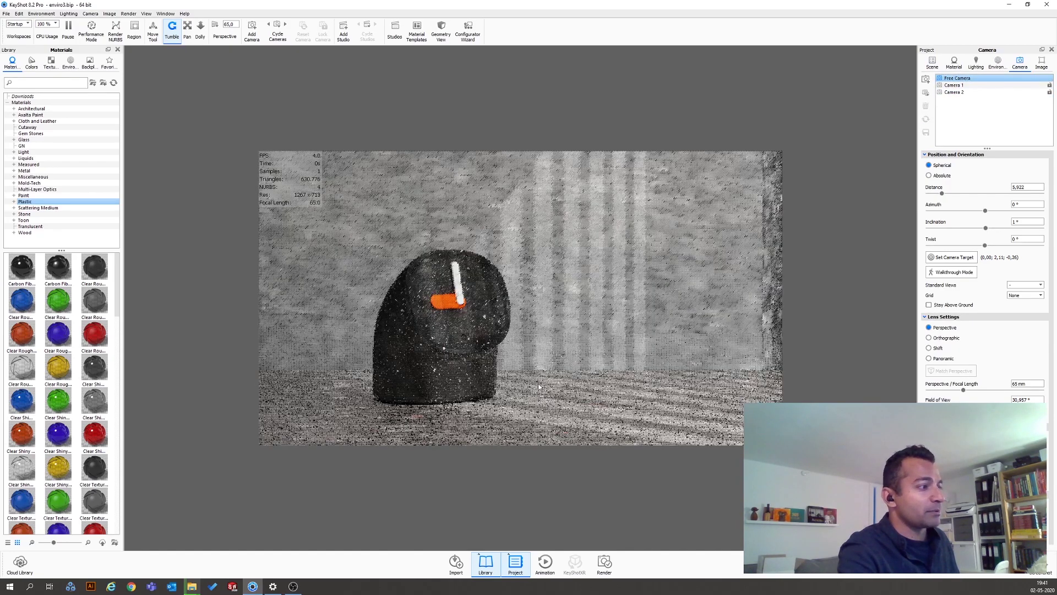
pyautogui.scroll(-8, 540, 386)
pyautogui.moveTo(484, 357); pyautogui.dragTo(559, 370)
pyautogui.scroll(-5, 546, 371)
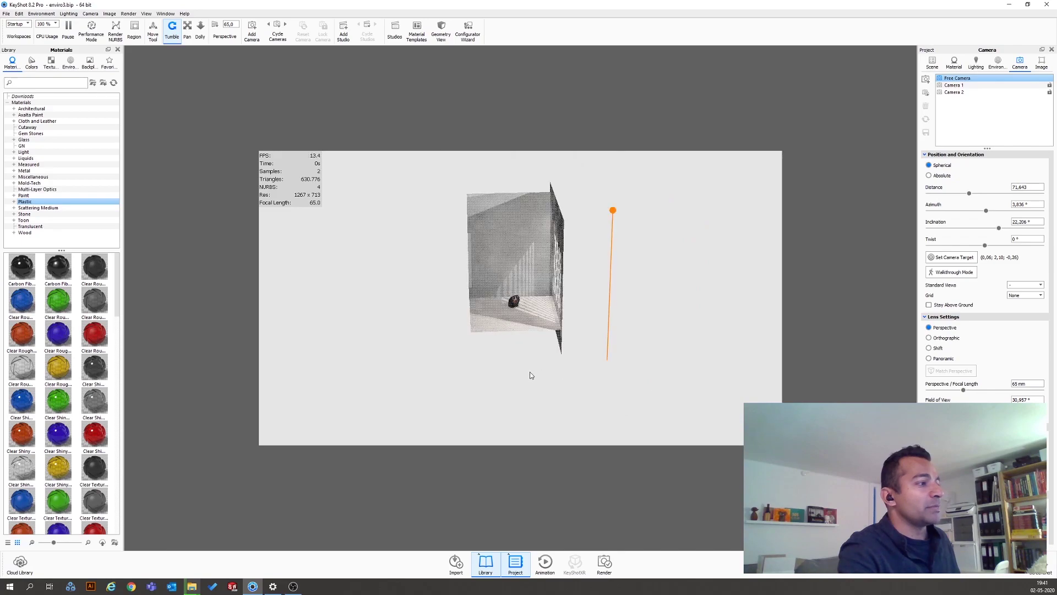
pyautogui.moveTo(609, 372); pyautogui.dragTo(534, 402, button='middle')
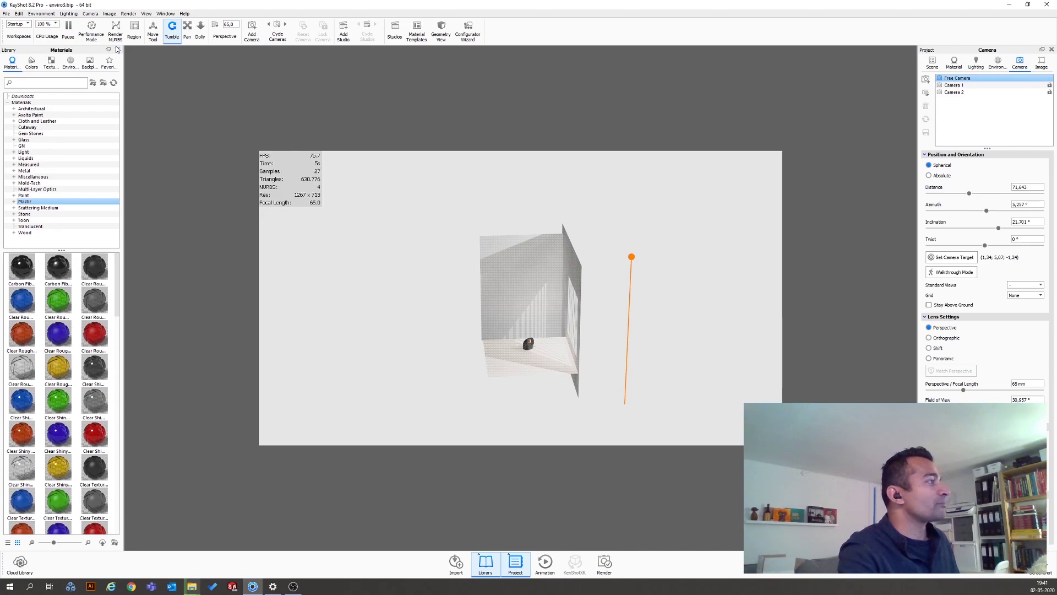
# Start a new empty scene, discarding the changes to the current one.
pyautogui.click(4, 13)
pyautogui.click(21, 26)
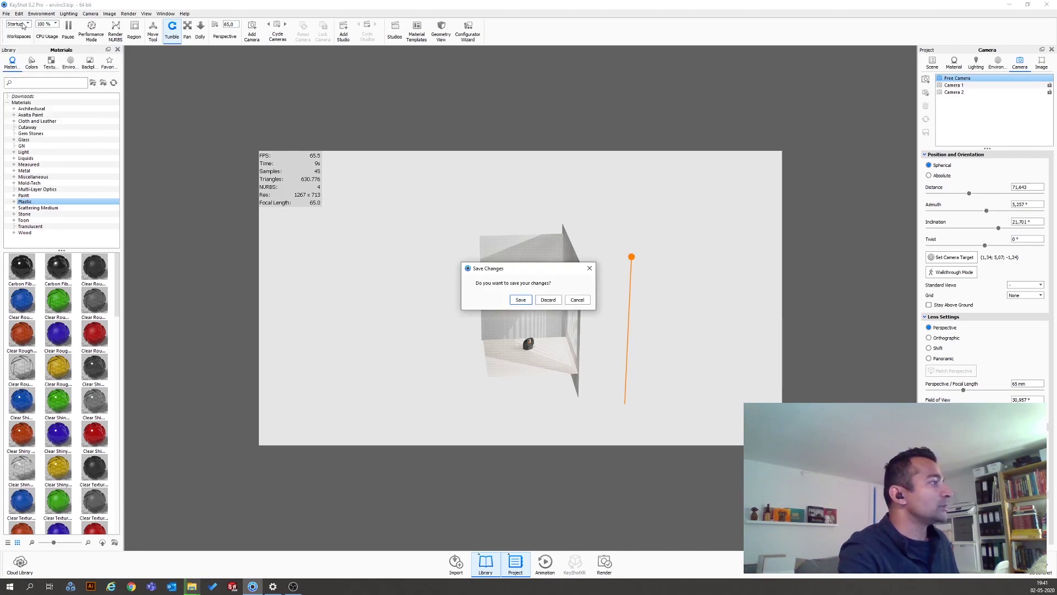
pyautogui.click(538, 302)
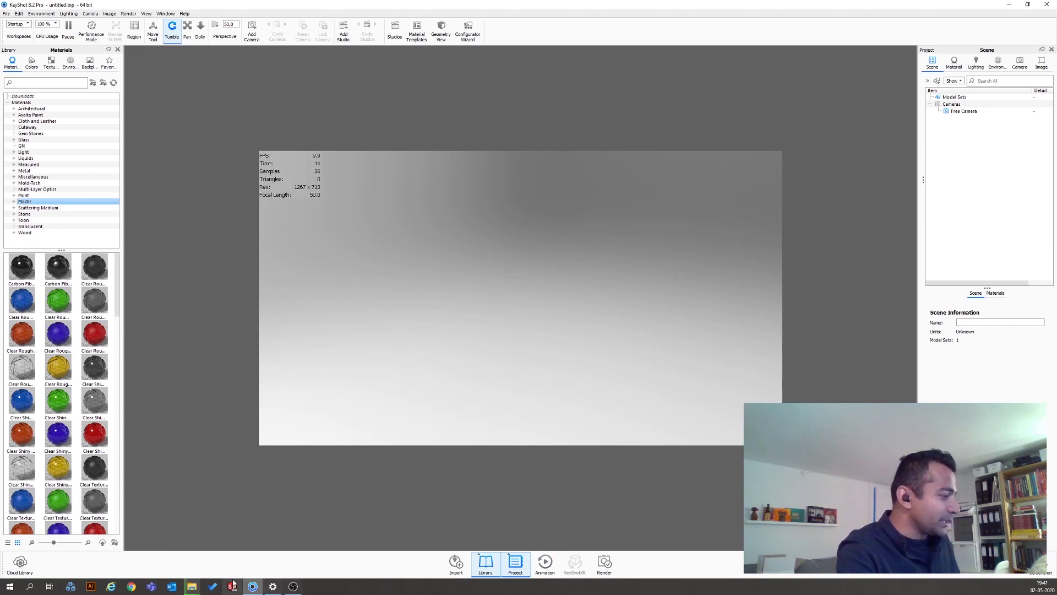
# Import clock4.STEP from the alarm clock folder with the geometry centred, snapped to ground and Y as up orientation.
pyautogui.click(193, 588)
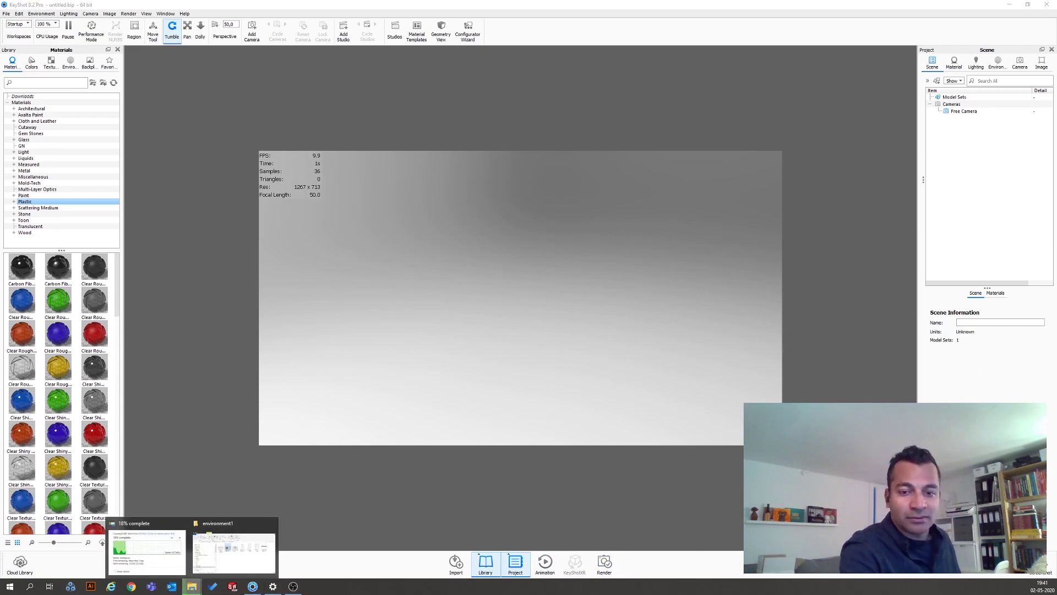
pyautogui.hotkey('ctrl', 'i')
pyautogui.doubleClick(543, 177)
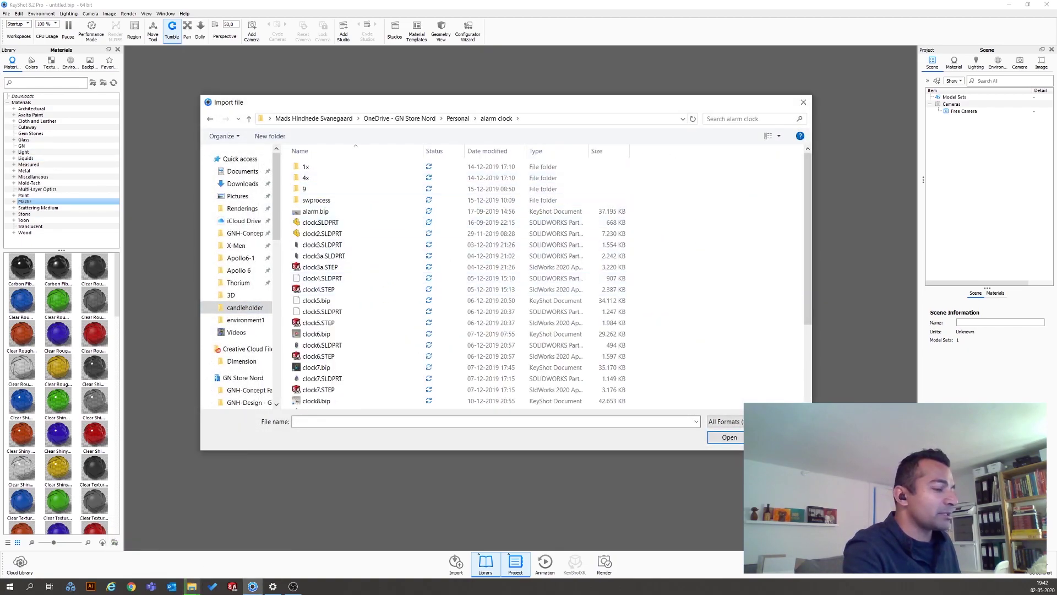
pyautogui.click(768, 136)
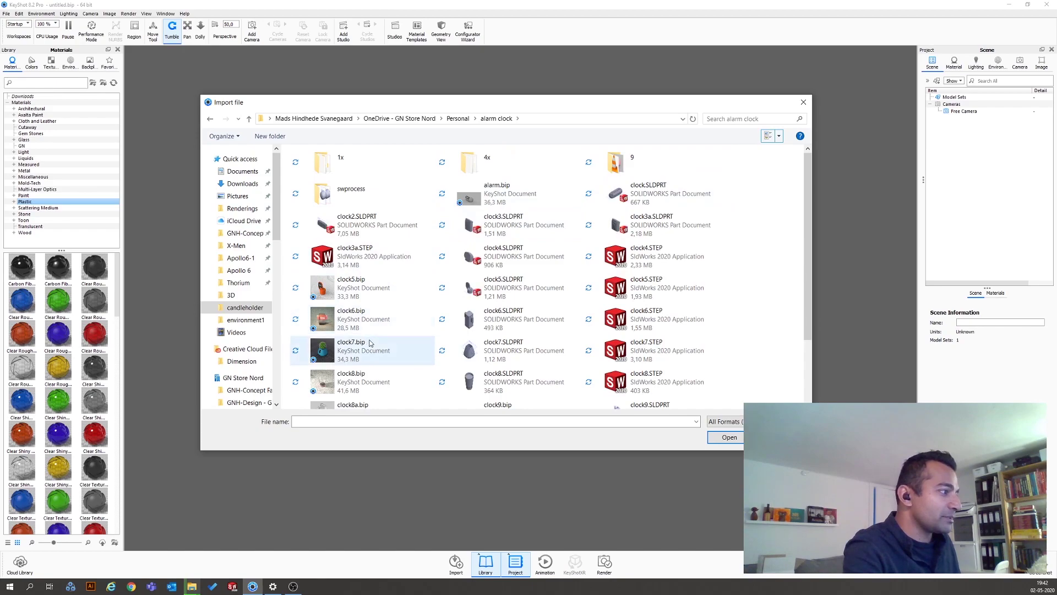
pyautogui.scroll(-2, 378, 345)
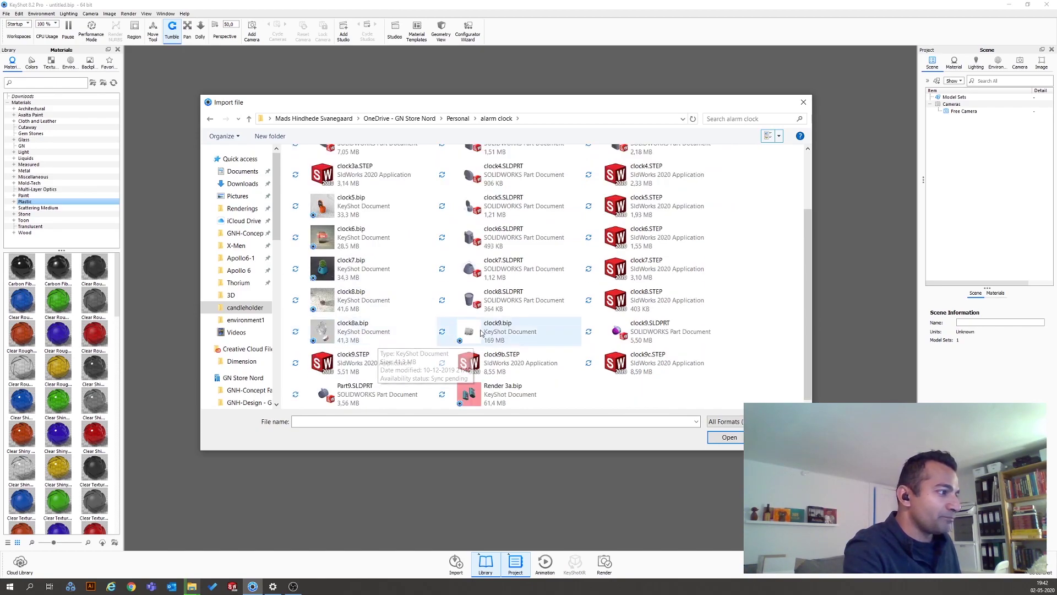
pyautogui.click(639, 175)
pyautogui.click(729, 436)
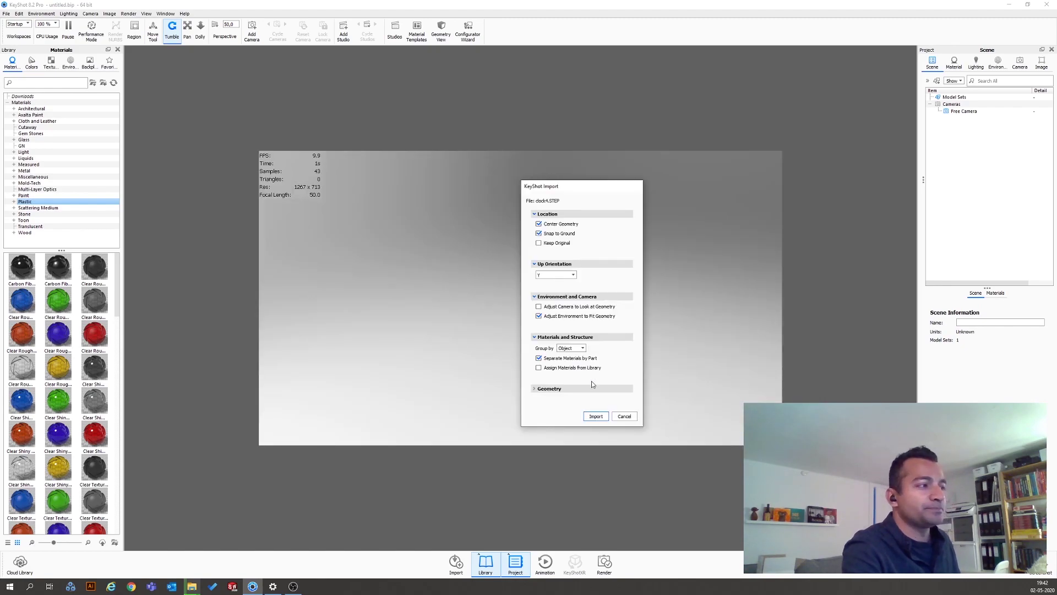
pyautogui.click(597, 416)
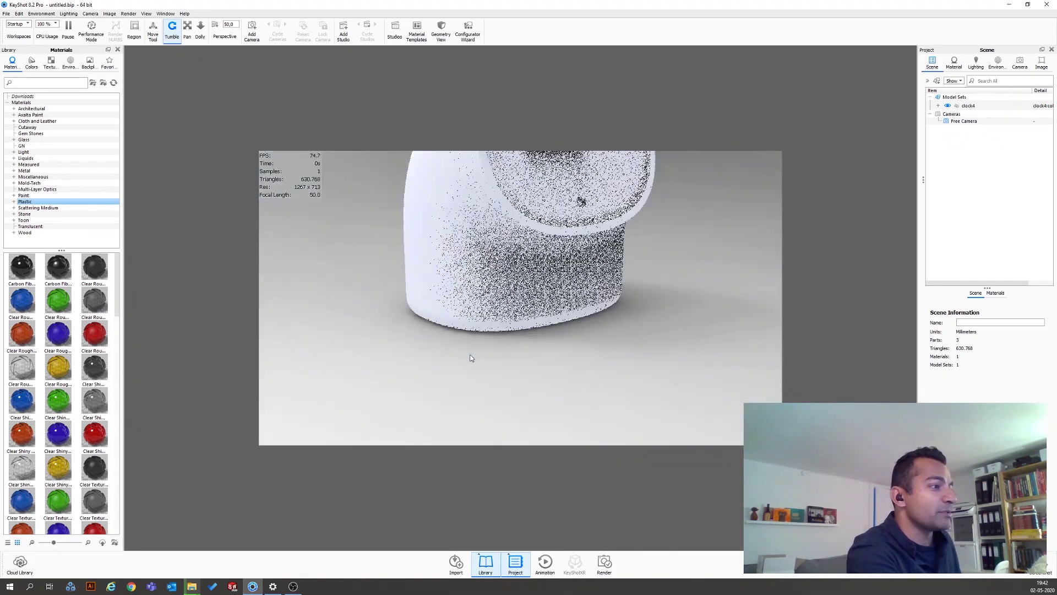
# Add a plane to the scene and accept its default position under the clock.
pyautogui.moveTo(487, 328); pyautogui.dragTo(485, 408)
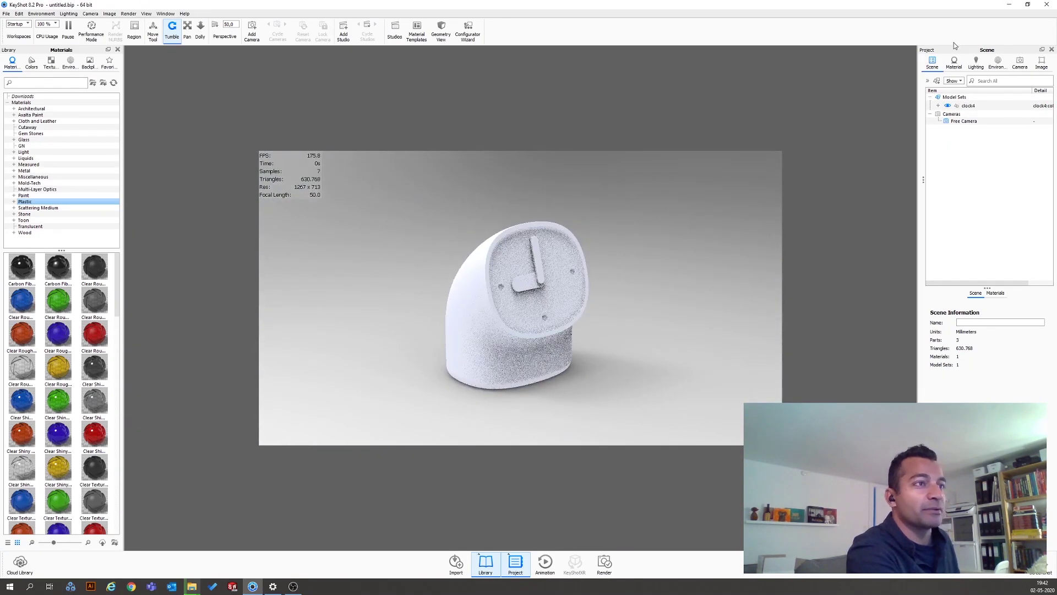
pyautogui.moveTo(535, 384); pyautogui.dragTo(553, 339)
pyautogui.scroll(-5, 587, 392)
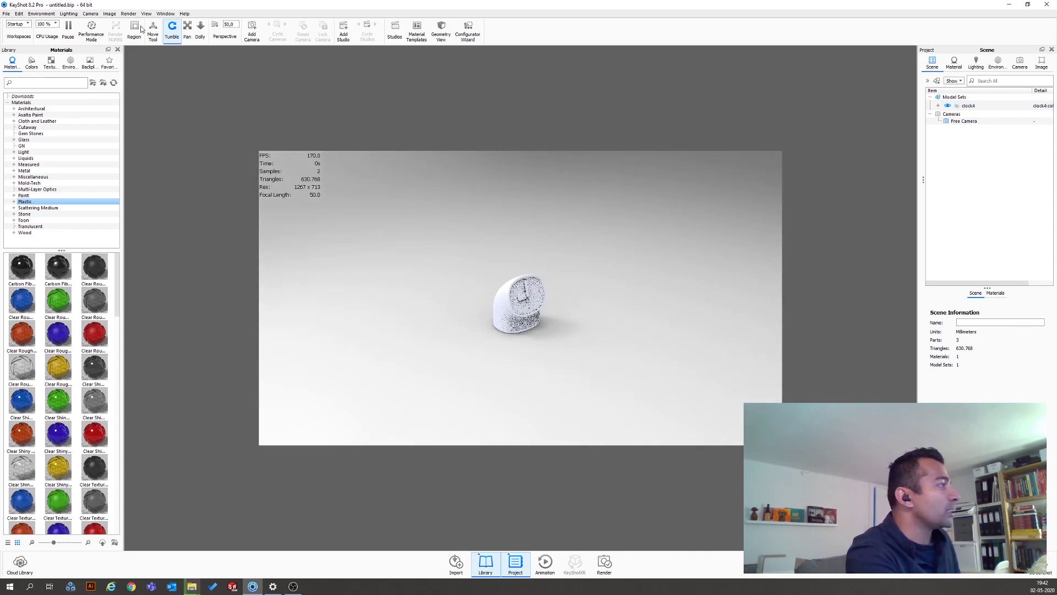
pyautogui.click(18, 13)
pyautogui.moveTo(70, 48)
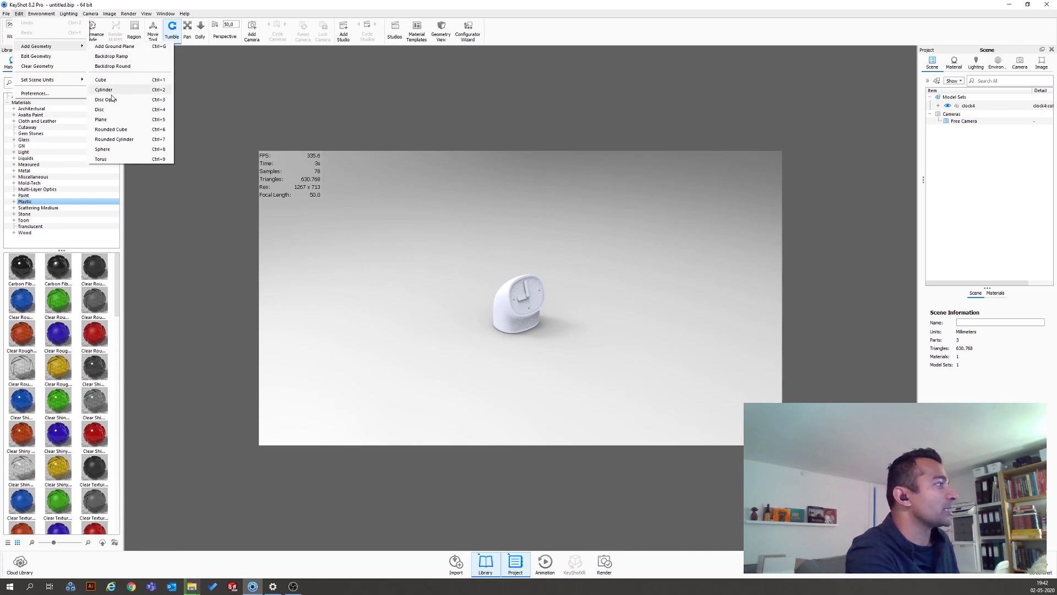
pyautogui.click(115, 118)
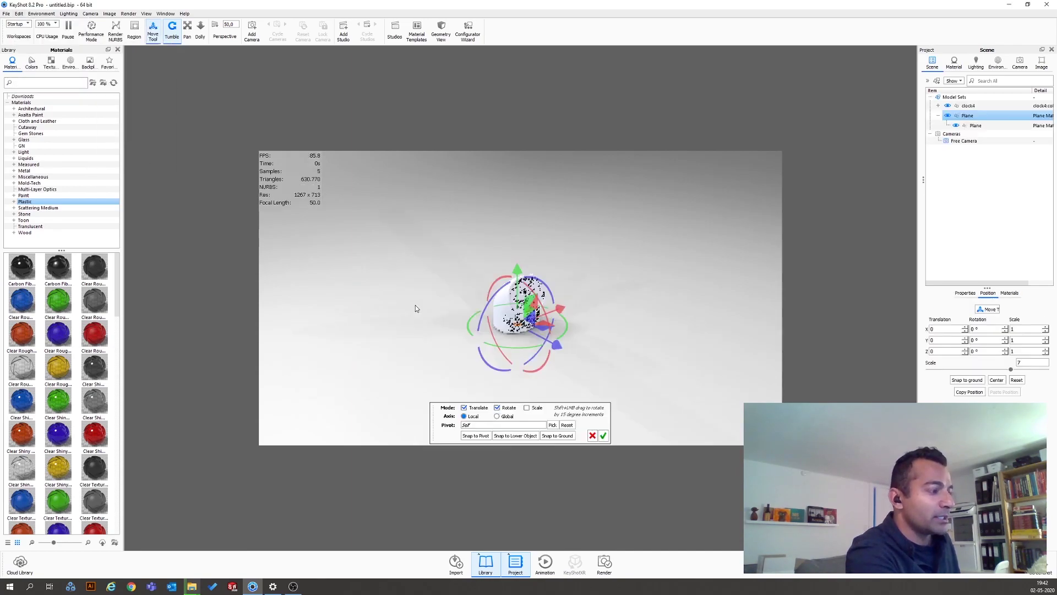
pyautogui.click(603, 436)
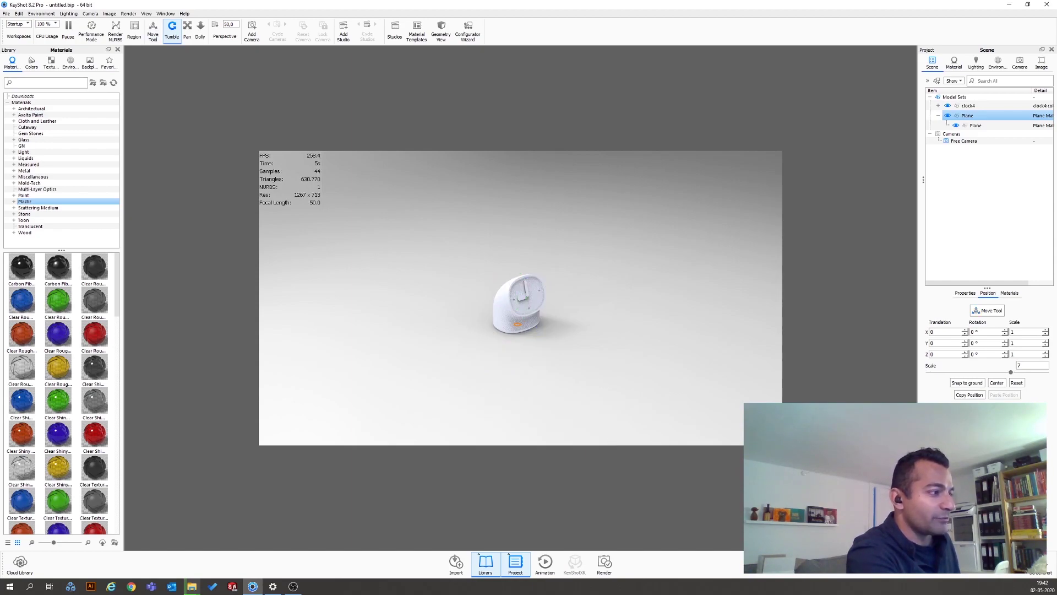
# Set the overall scale of the plane under the clock to 40.
pyautogui.click(977, 106)
pyautogui.click(1030, 365)
pyautogui.write('0')
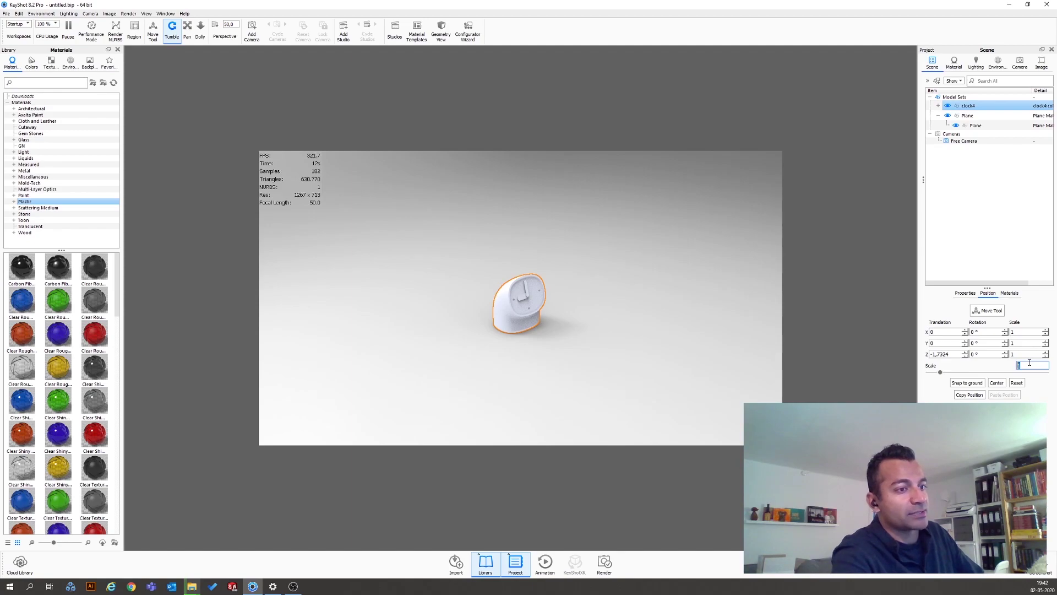
pyautogui.click(993, 126)
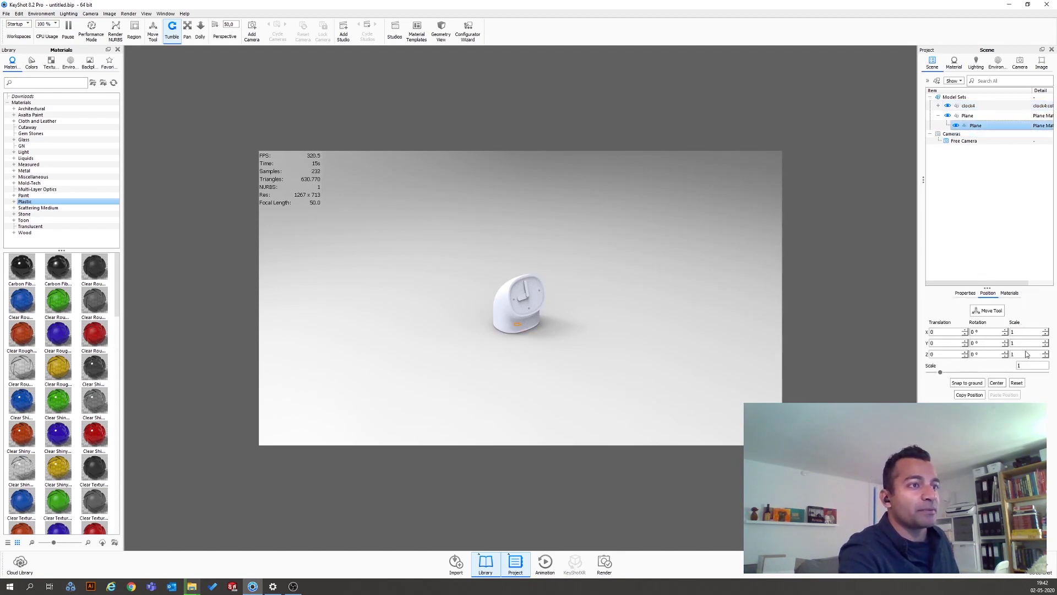
pyautogui.click(1029, 365)
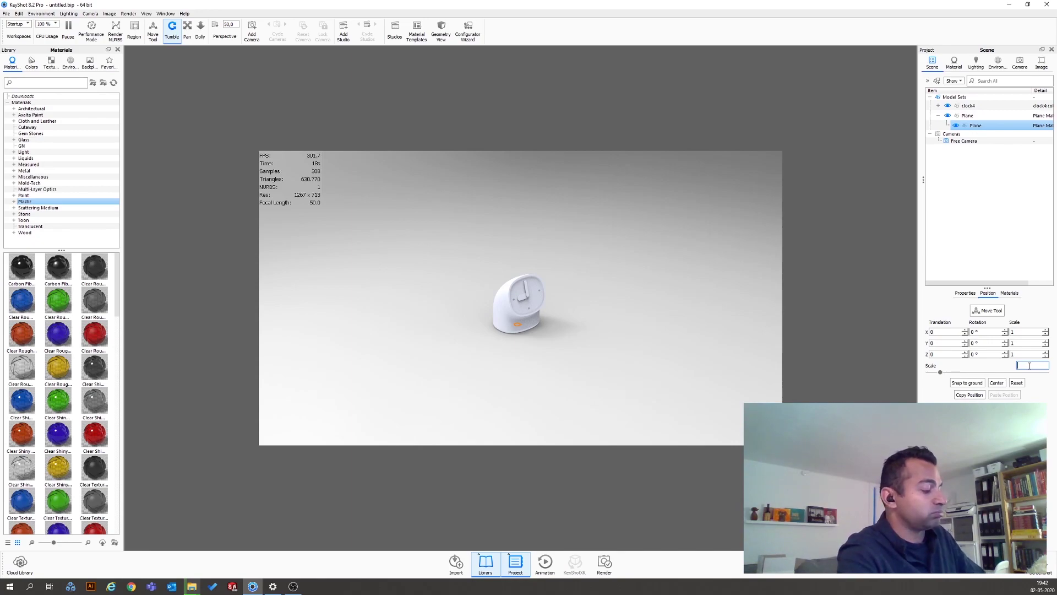
pyautogui.press('Return')
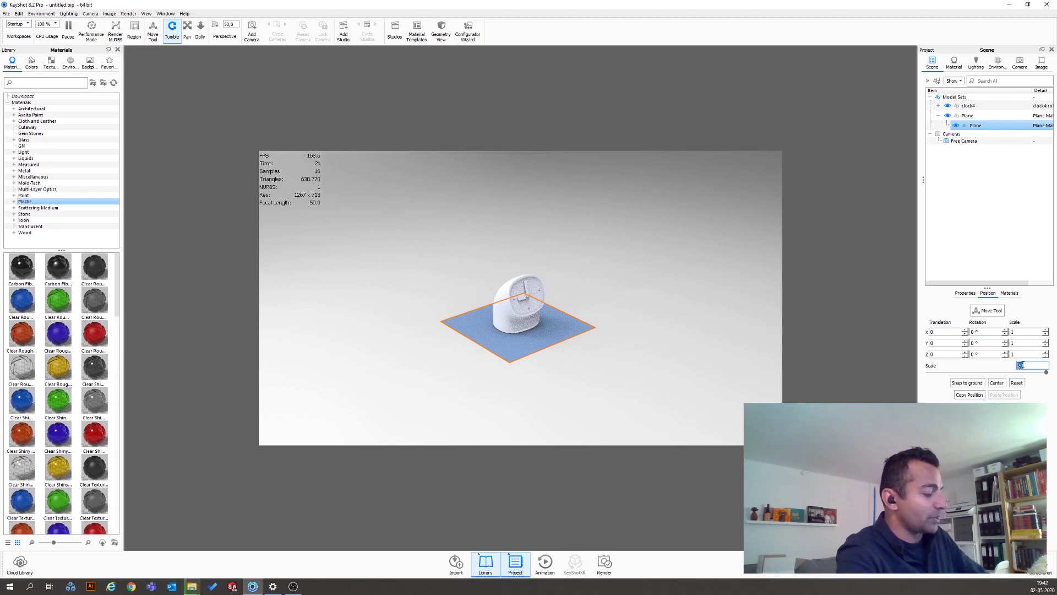
pyautogui.press('Return')
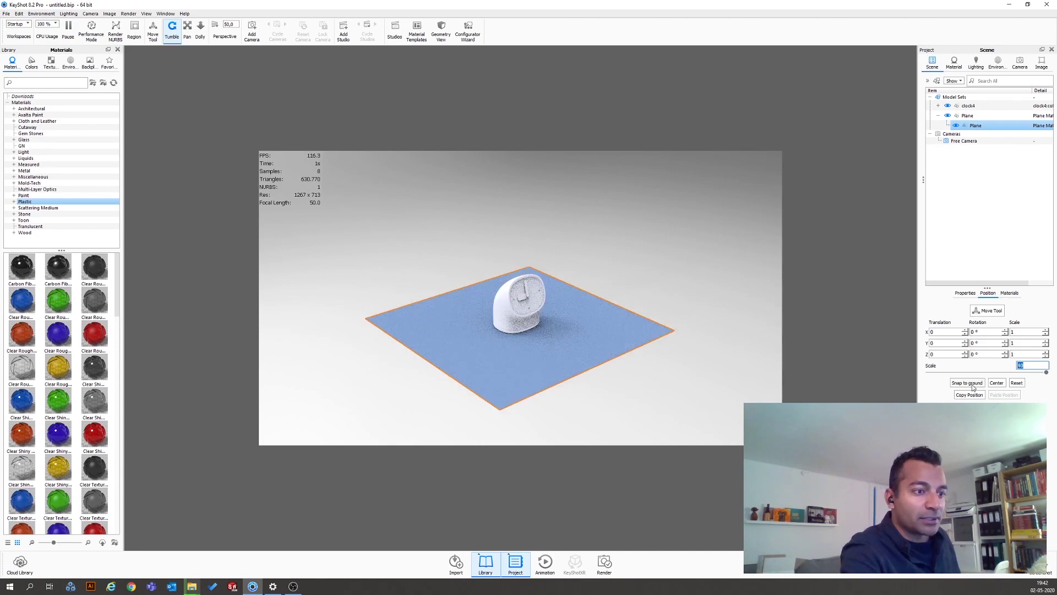
# Stretch the floor plane to an X scale of about 1.434 and shift it to about 9.53 in Z.
pyautogui.click(988, 311)
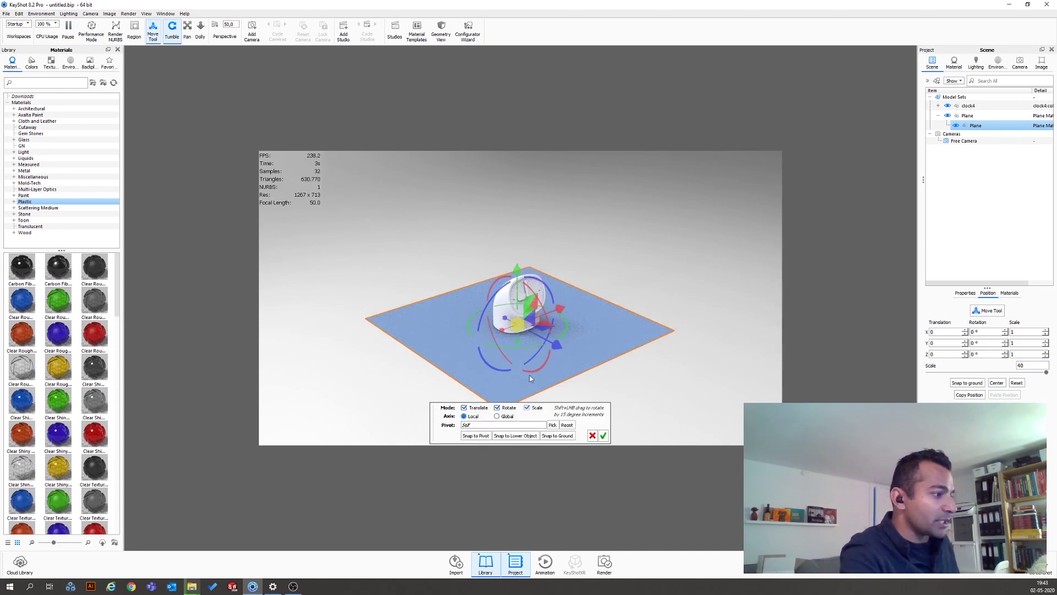
pyautogui.moveTo(500, 330); pyautogui.dragTo(501, 334)
pyautogui.moveTo(556, 357); pyautogui.dragTo(594, 378)
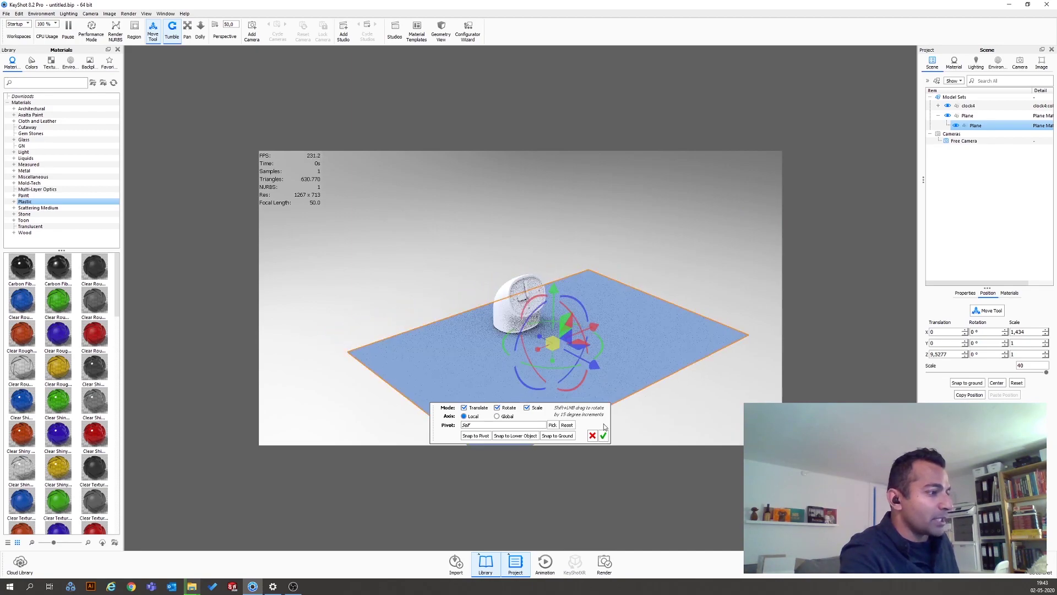
pyautogui.click(603, 436)
pyautogui.click(464, 280)
pyautogui.click(557, 371)
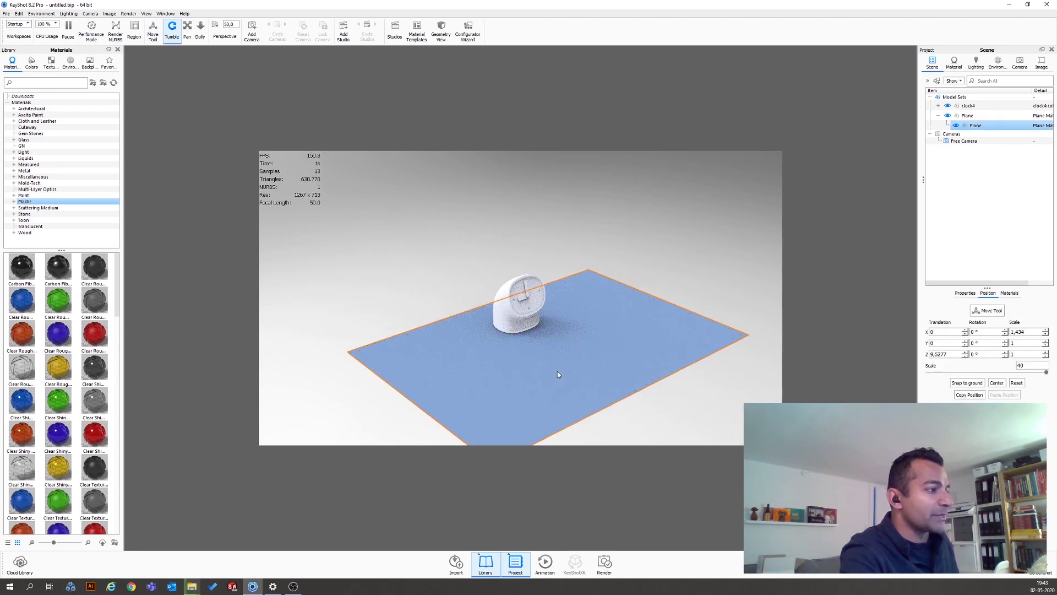
pyautogui.click(410, 268)
pyautogui.click(596, 362)
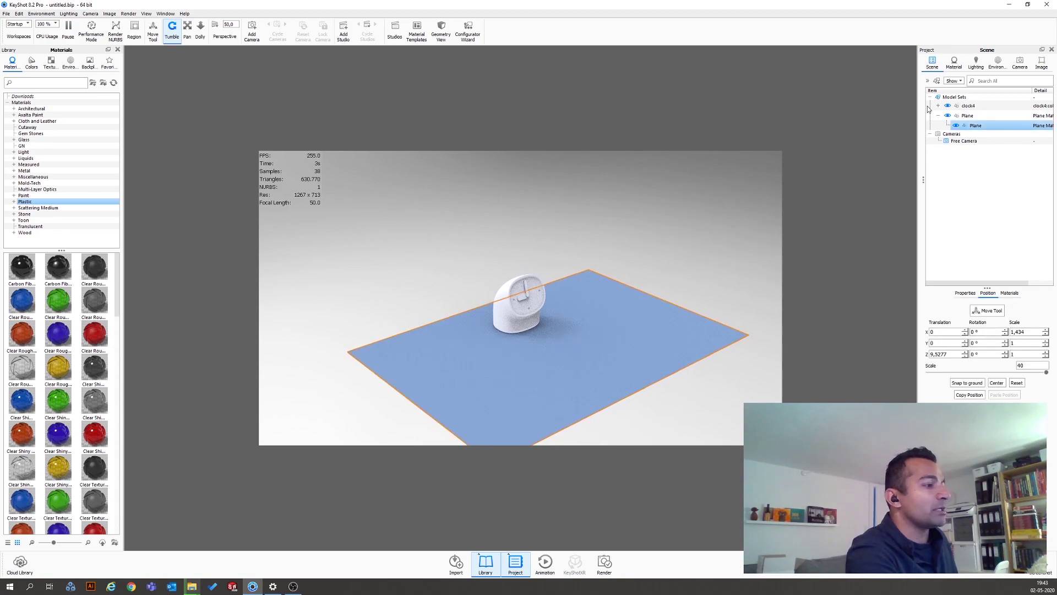
# Duplicate the floor plane as an upright wall rotated -90° about Z, placed at about 28.66 in X and 20.03 in Y.
pyautogui.rightClick(975, 126)
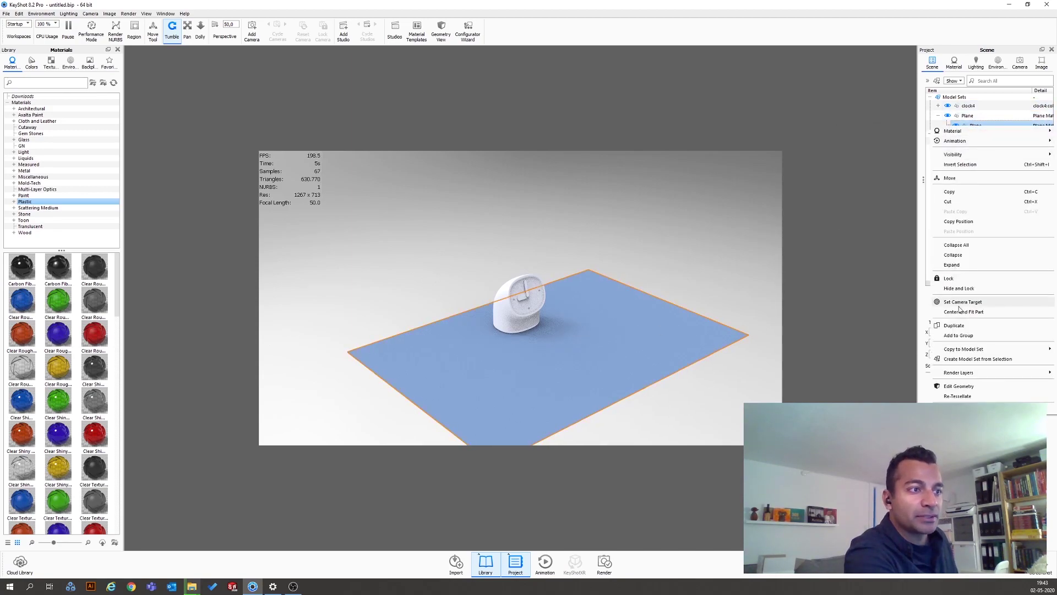
pyautogui.click(955, 325)
pyautogui.moveTo(576, 298); pyautogui.dragTo(851, 212)
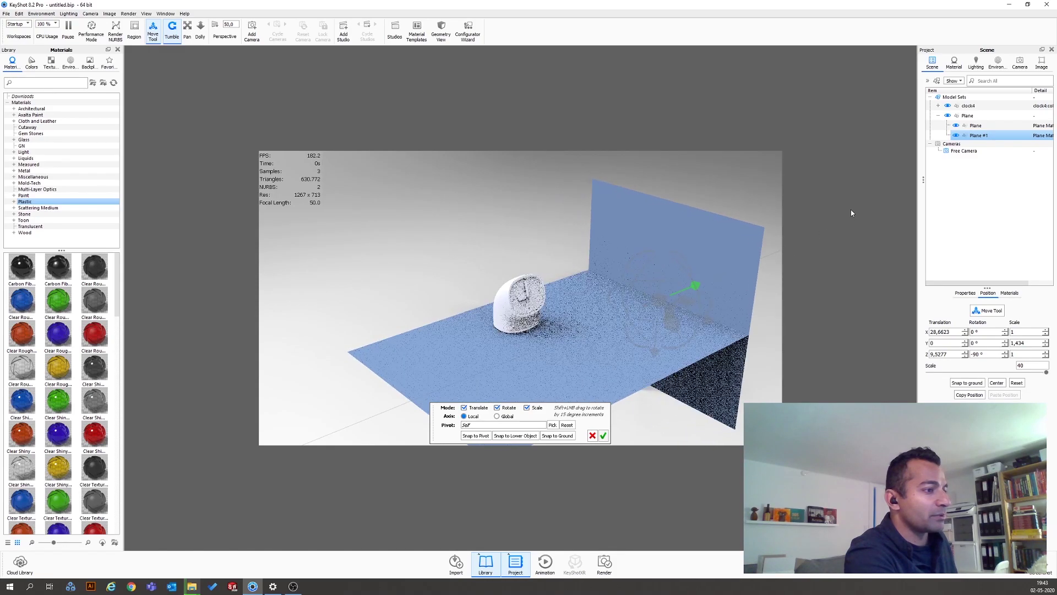
pyautogui.moveTo(706, 285); pyautogui.dragTo(675, 245)
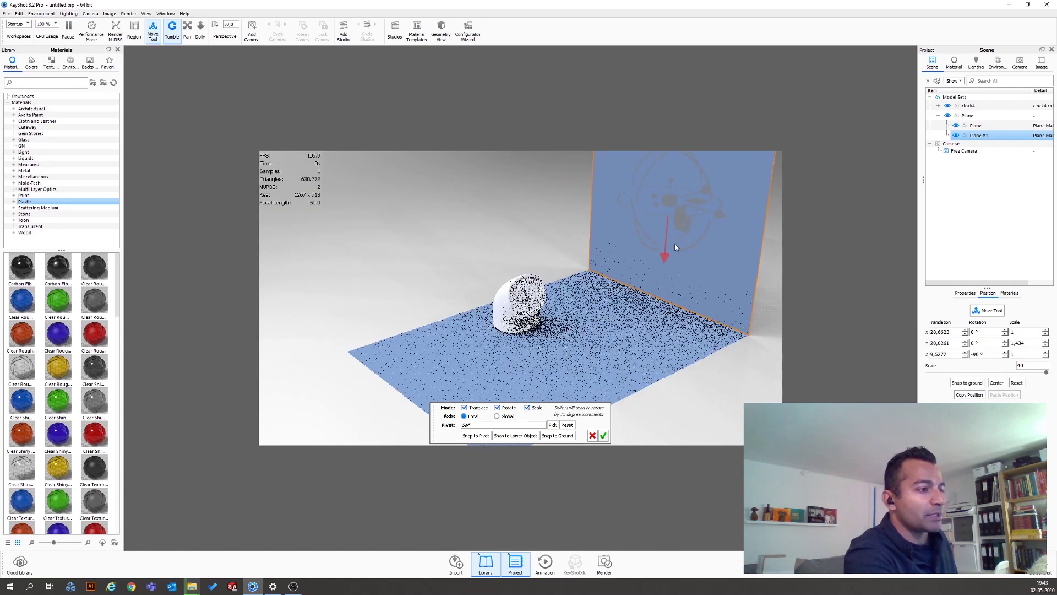
pyautogui.click(606, 438)
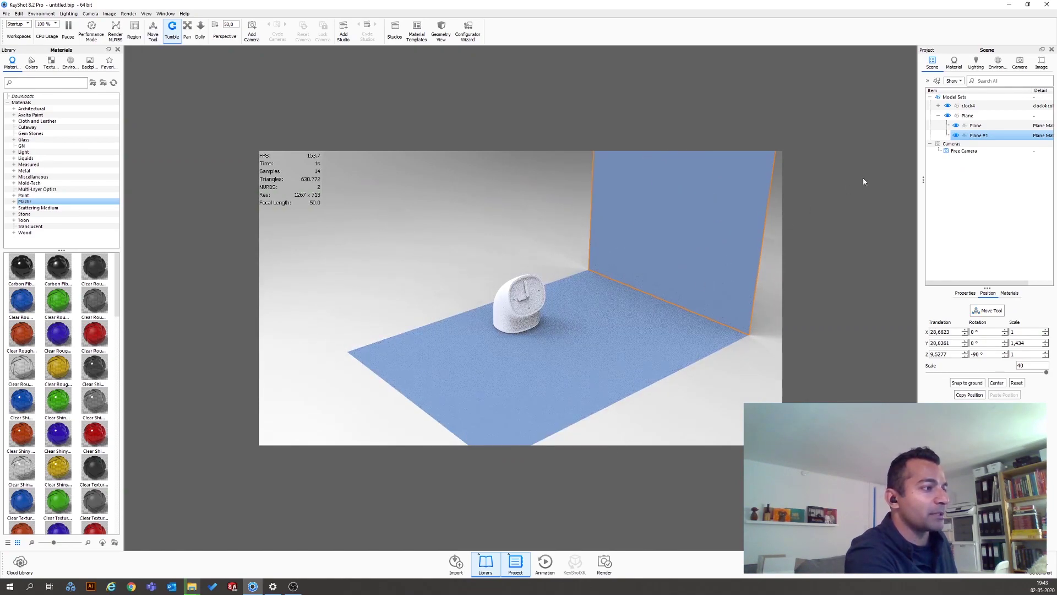
# Duplicate the floor plane again, rotate the copy -90° about X and shift it to about -15.36 in Z.
pyautogui.rightClick(982, 138)
pyautogui.press('Escape')
pyautogui.click(976, 126)
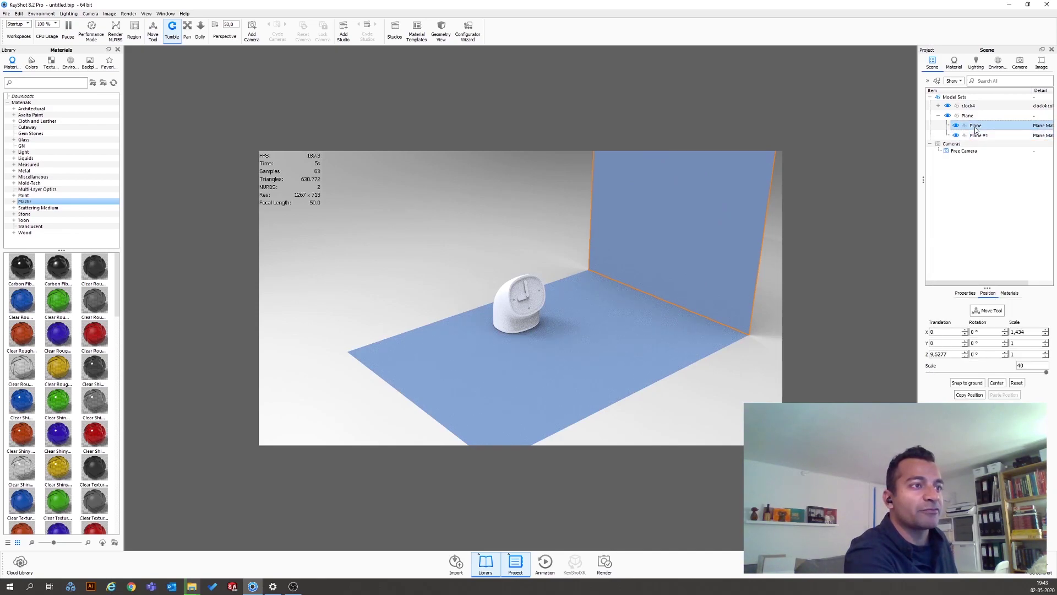
pyautogui.rightClick(975, 127)
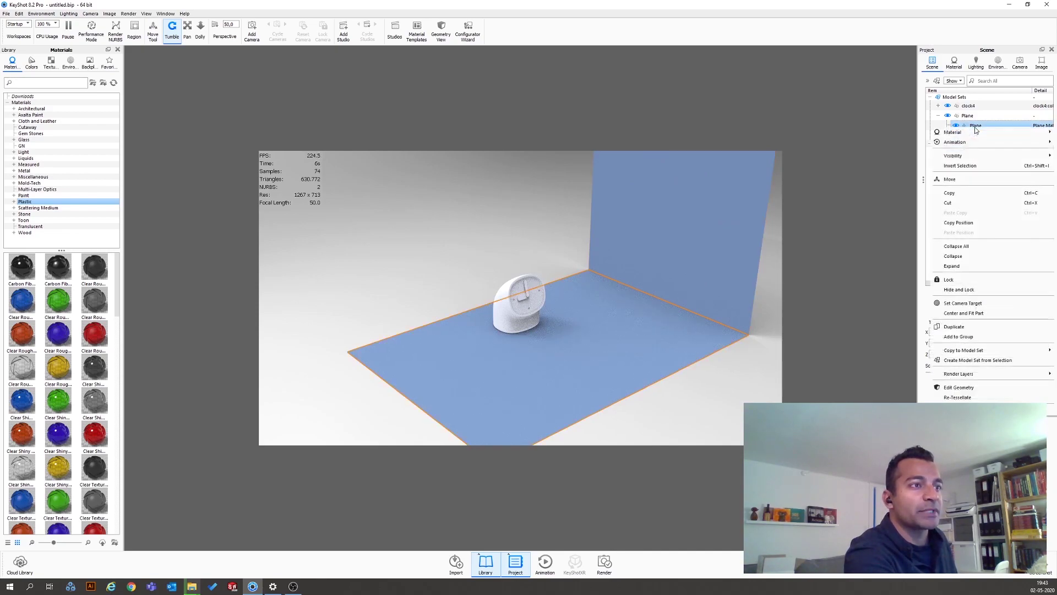
pyautogui.click(955, 327)
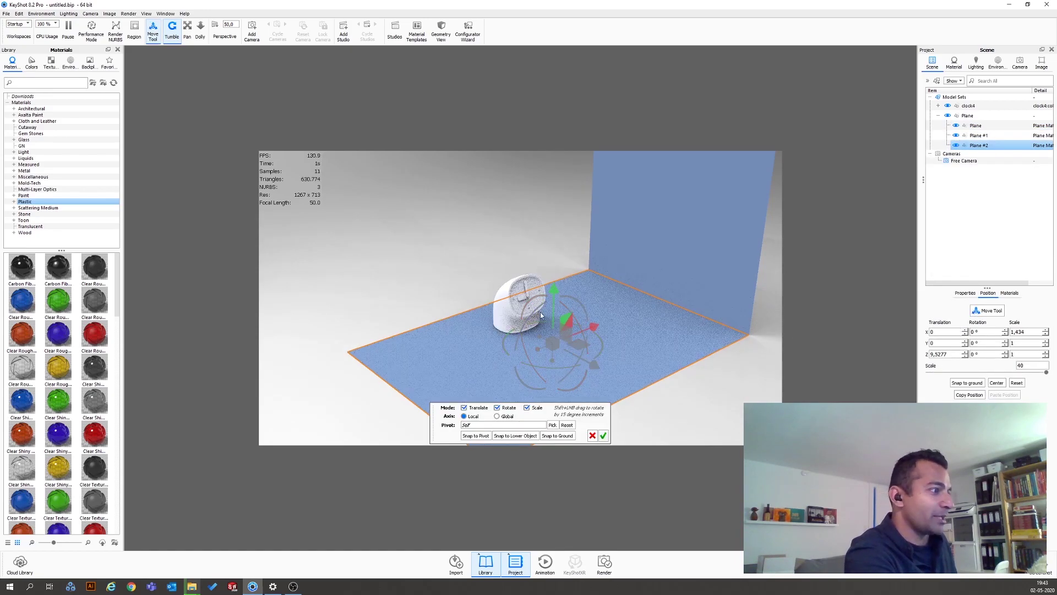
pyautogui.moveTo(527, 309); pyautogui.dragTo(490, 431)
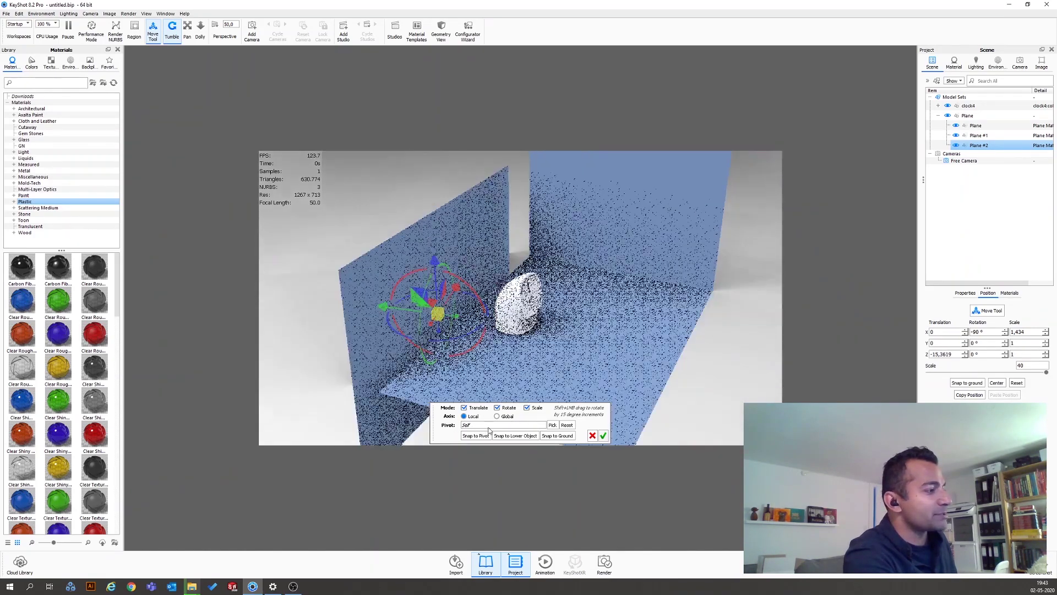
# Turn on performance mode and shift the second upright plane to about -13.46 in Z.
pyautogui.hotkey('ctrl', 'z')
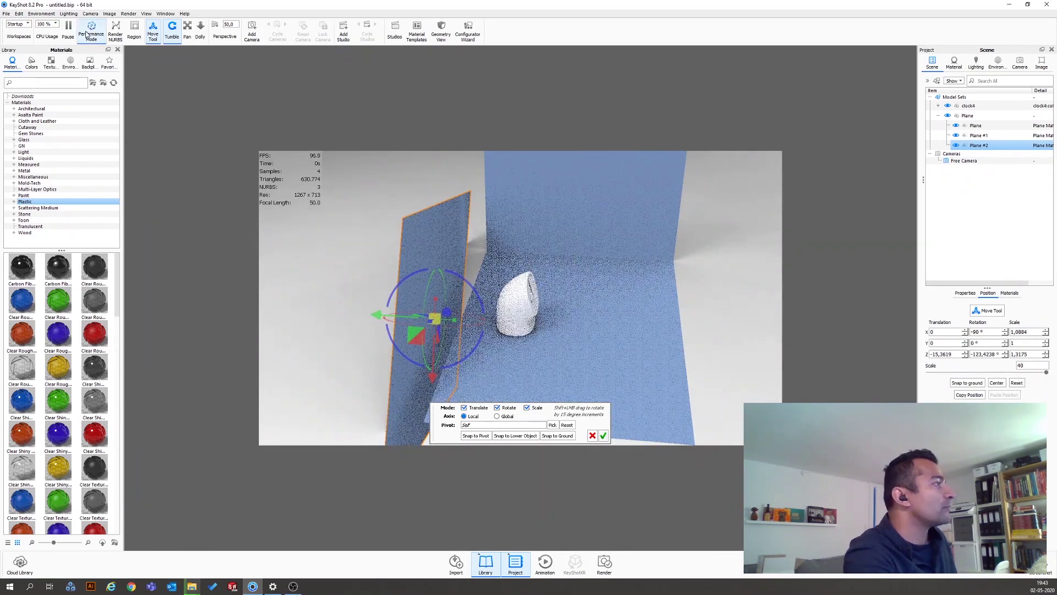
pyautogui.click(87, 34)
pyautogui.moveTo(377, 314); pyautogui.dragTo(388, 313)
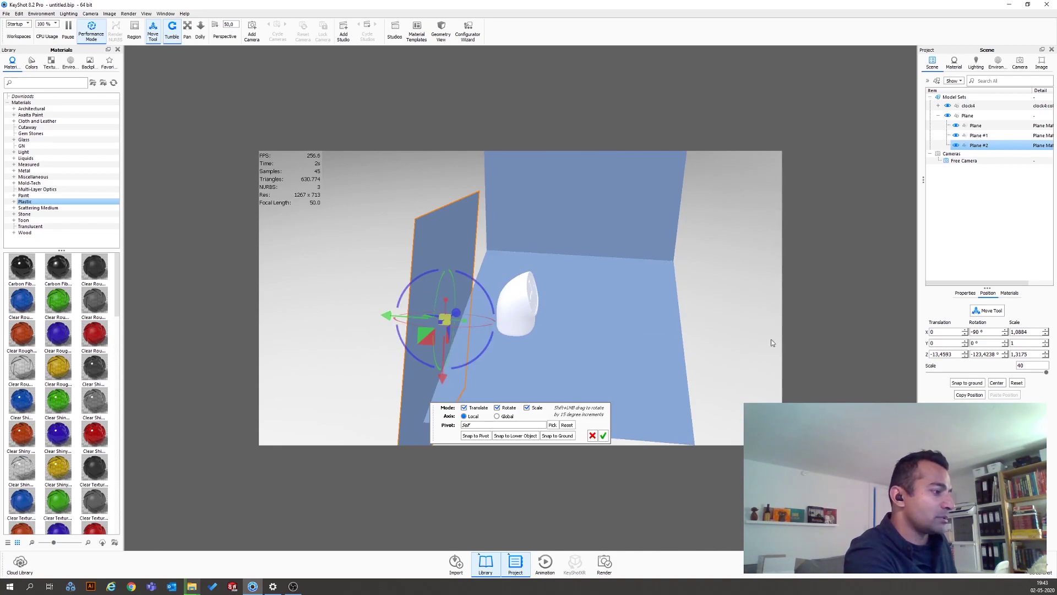
# Straighten the second upright plane by trying a Z rotation of 0° and settling on -90°.
pyautogui.click(988, 355)
pyautogui.write('0')
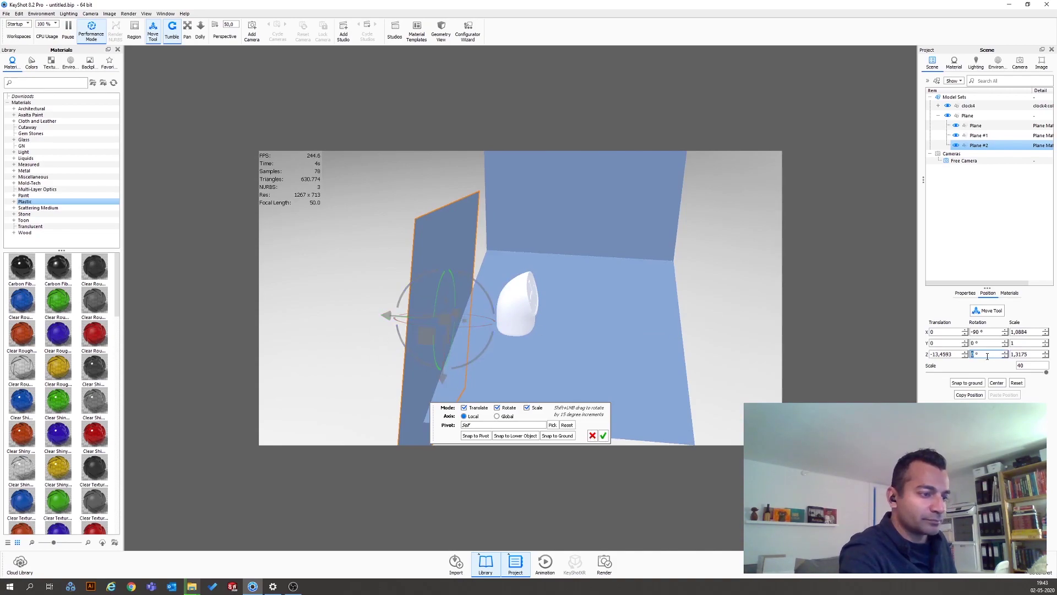
pyautogui.press('Return')
pyautogui.moveTo(385, 363); pyautogui.dragTo(364, 350, button='middle')
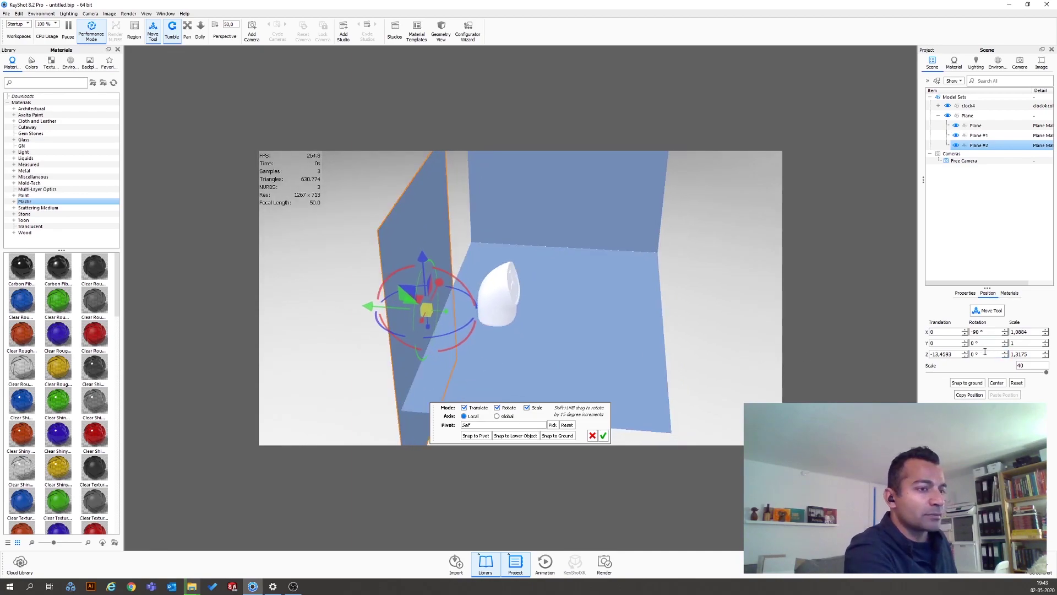
pyautogui.write('-')
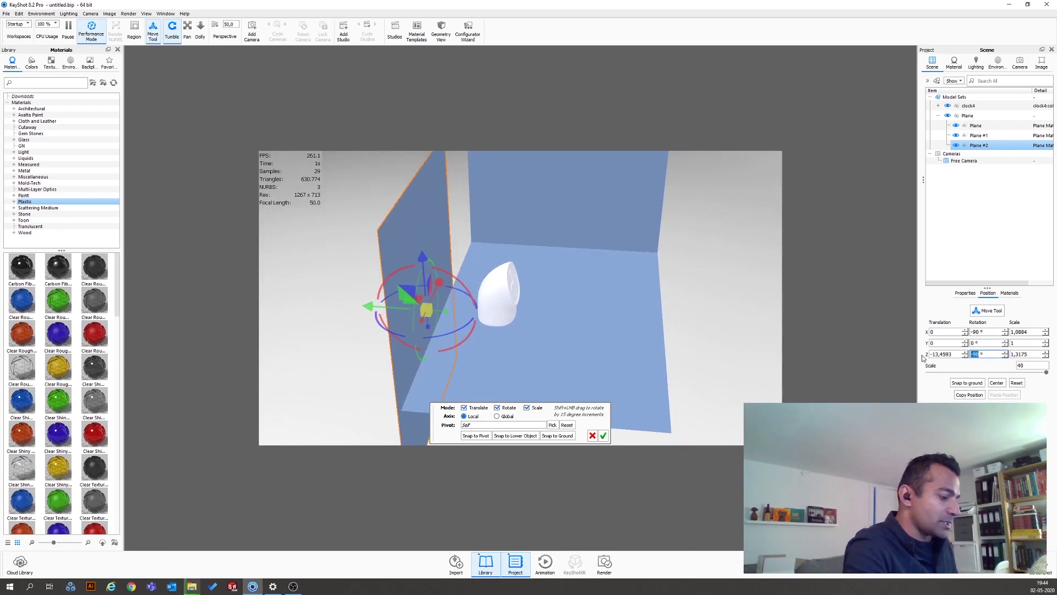
pyautogui.write('90')
pyautogui.press('Return')
# Raise the second wall to about 13.34 in Y, move it back to about -30.91 in Z, and accept the placement.
pyautogui.moveTo(718, 413); pyautogui.dragTo(436, 406)
pyautogui.moveTo(435, 343); pyautogui.dragTo(433, 250)
pyautogui.moveTo(519, 357); pyautogui.dragTo(470, 372)
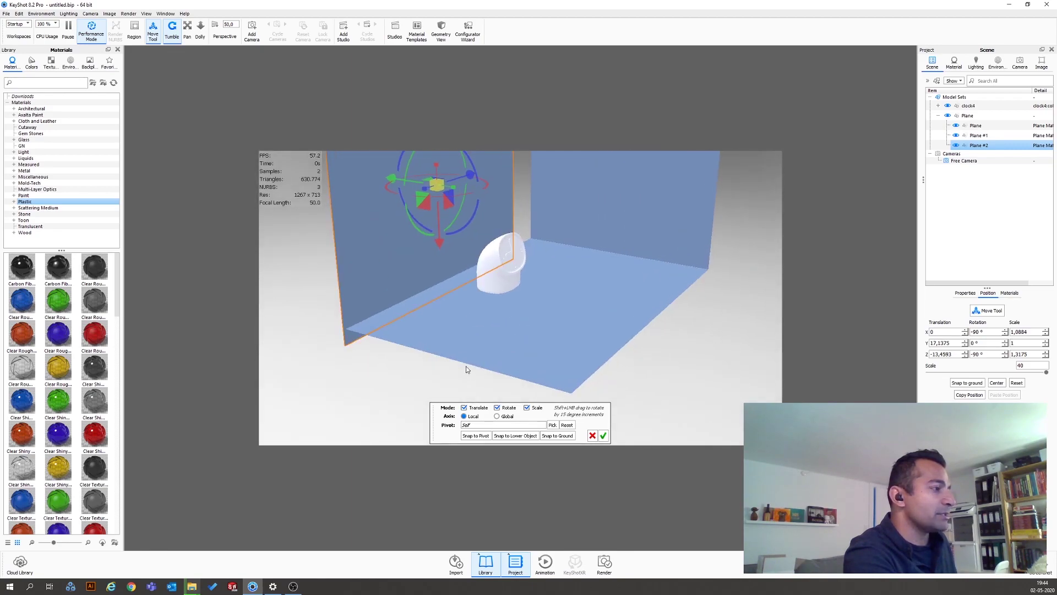
pyautogui.moveTo(389, 178); pyautogui.dragTo(365, 187)
pyautogui.moveTo(369, 224); pyautogui.dragTo(380, 259)
pyautogui.moveTo(494, 300); pyautogui.dragTo(460, 331)
pyautogui.click(604, 436)
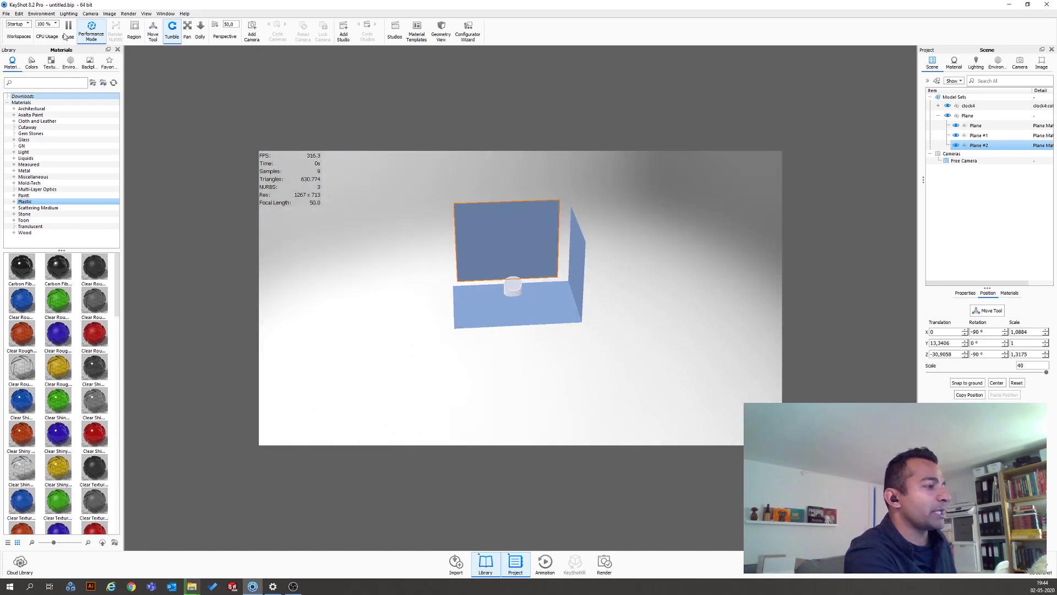
# Add a separate plane rotated 90° about Z, placed outside the walls at about X 435.6, Y 234.5, Z 132.
pyautogui.click(18, 13)
pyautogui.moveTo(25, 48)
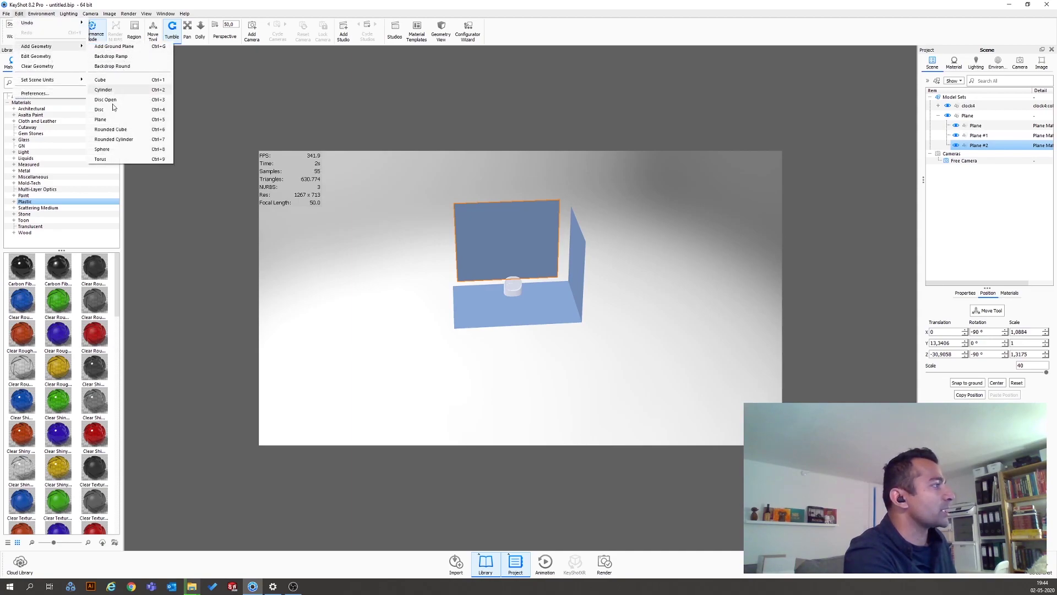
pyautogui.click(101, 119)
pyautogui.moveTo(555, 291); pyautogui.dragTo(676, 377)
pyautogui.moveTo(652, 251); pyautogui.dragTo(650, 173)
pyautogui.moveTo(628, 208); pyautogui.dragTo(621, 274)
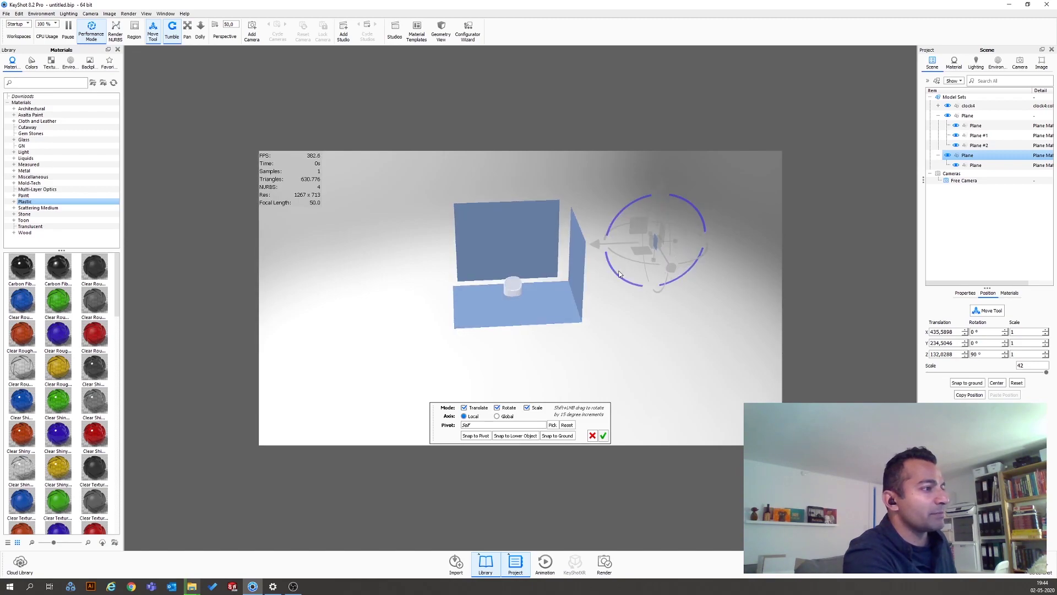
pyautogui.click(603, 436)
# Turn off performance mode with the whole set of planes in view.
pyautogui.moveTo(586, 379); pyautogui.dragTo(263, 196)
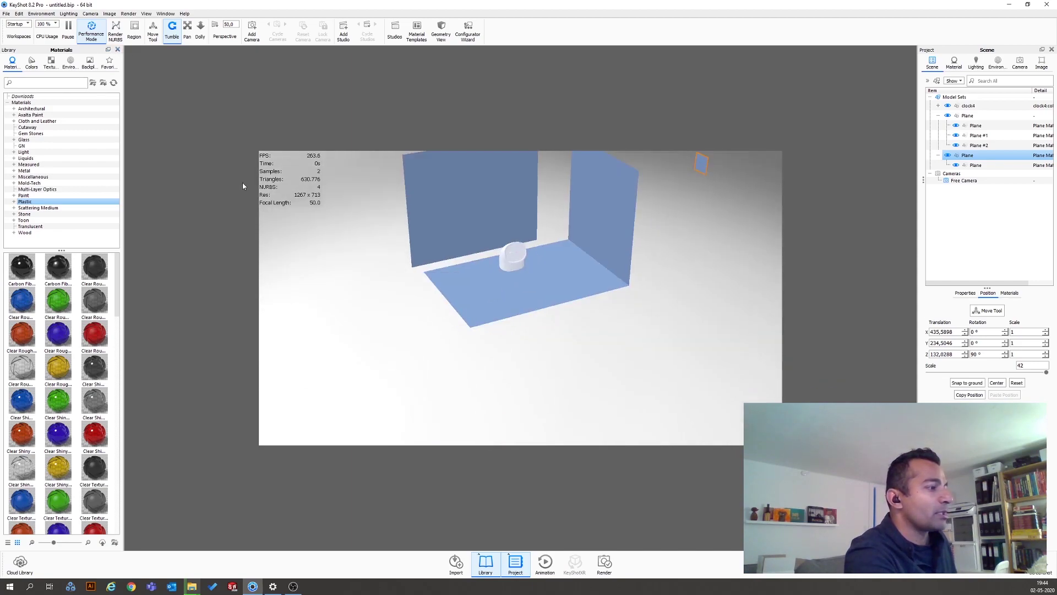
pyautogui.scroll(-3, 521, 275)
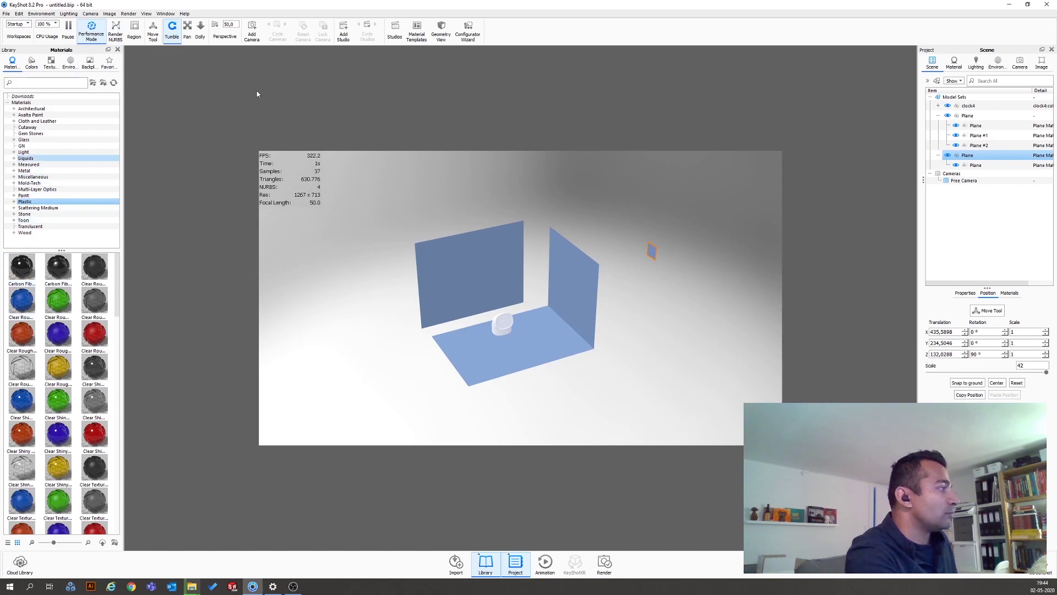
pyautogui.click(92, 35)
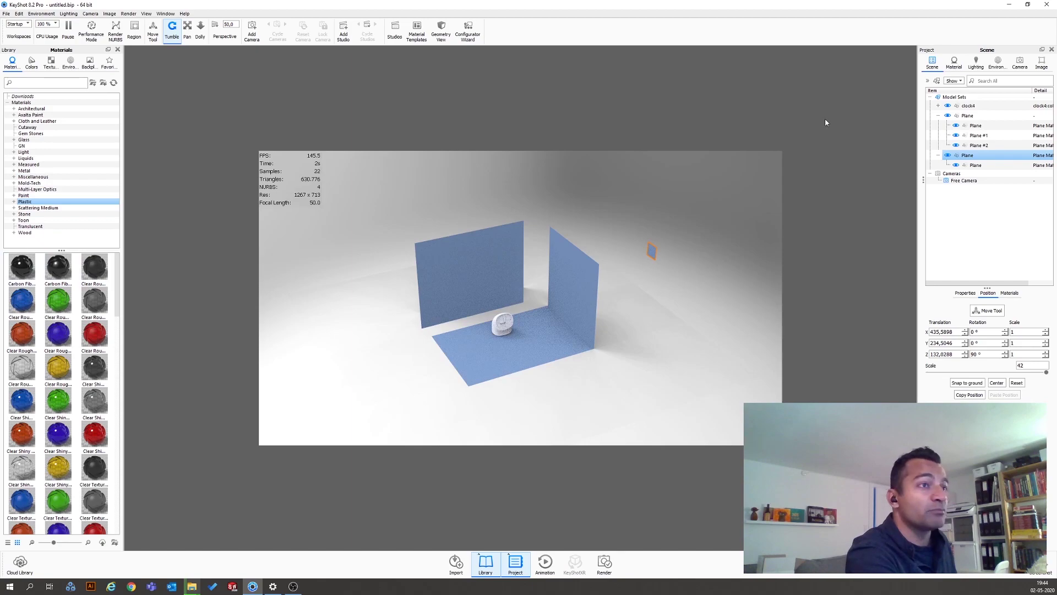
# Raise the clock and all planes together off the ground along the vertical axis and accept the move.
pyautogui.click(966, 106)
pyautogui.keyDown('shift'); pyautogui.click(974, 166); pyautogui.keyUp('shift')
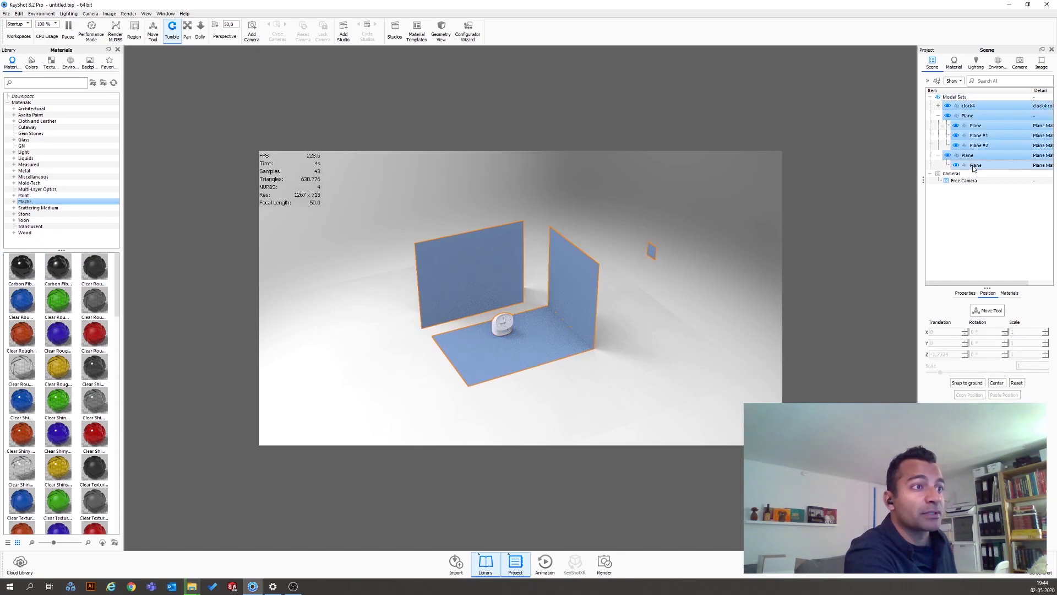
pyautogui.click(987, 310)
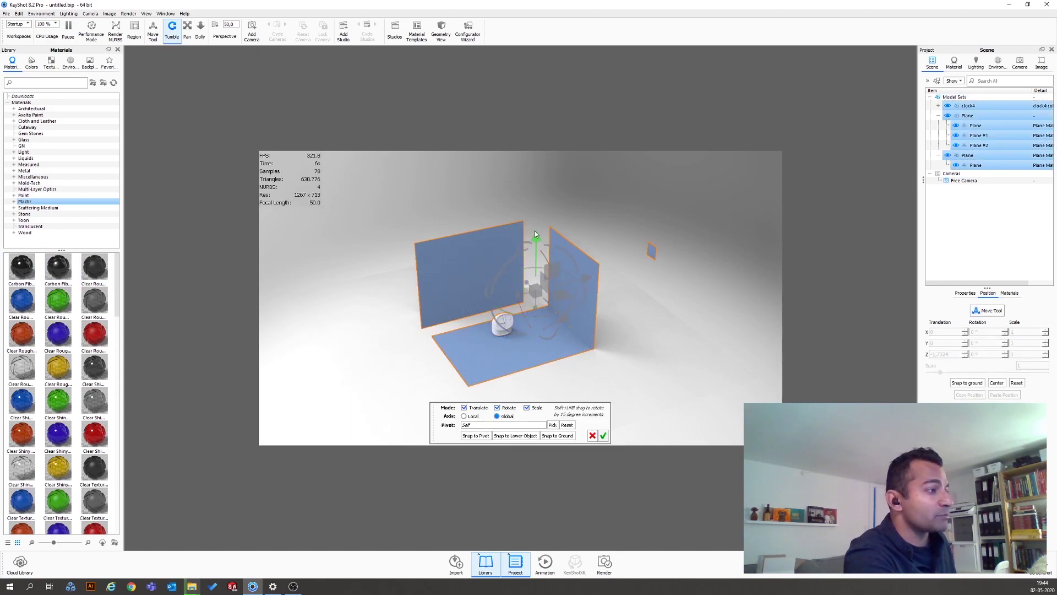
pyautogui.moveTo(524, 242); pyautogui.dragTo(540, 171)
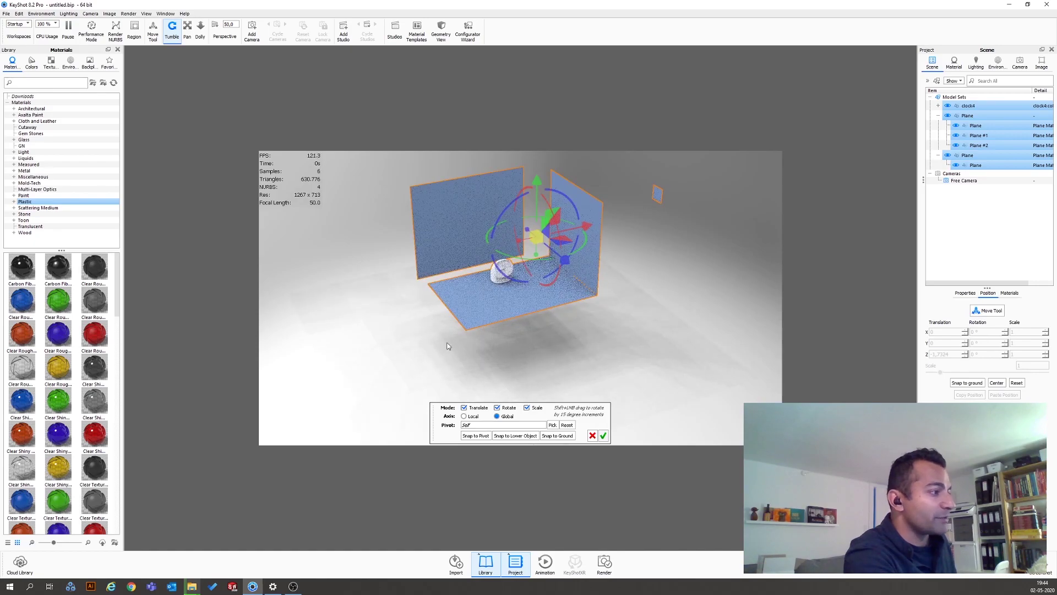
pyautogui.click(604, 435)
pyautogui.click(553, 357)
pyautogui.moveTo(553, 357); pyautogui.dragTo(560, 383)
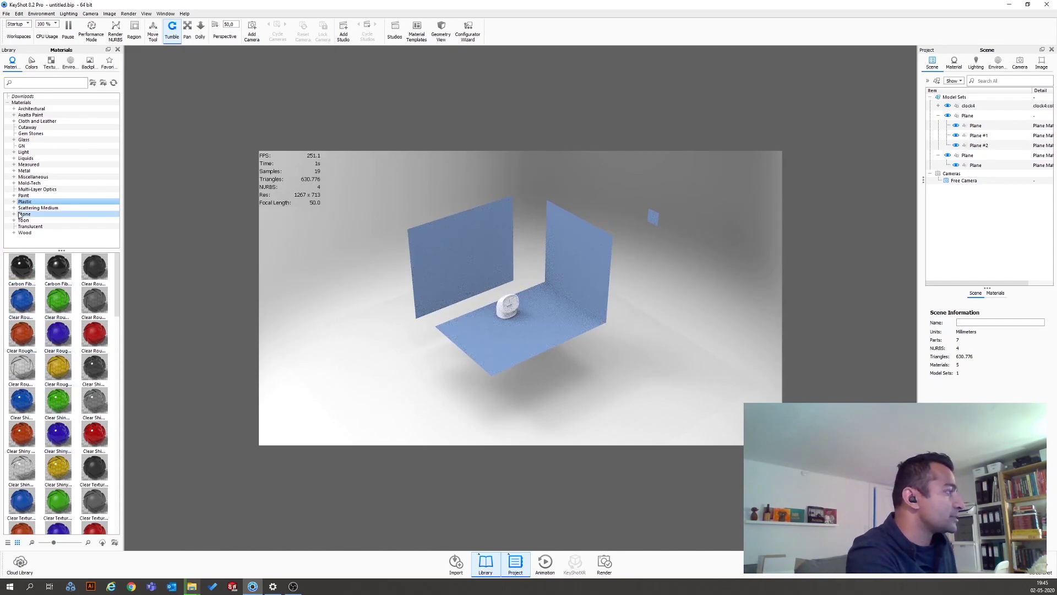
# Apply the Speckle Clay material from the Downloads folder to the floor plane.
pyautogui.click(23, 97)
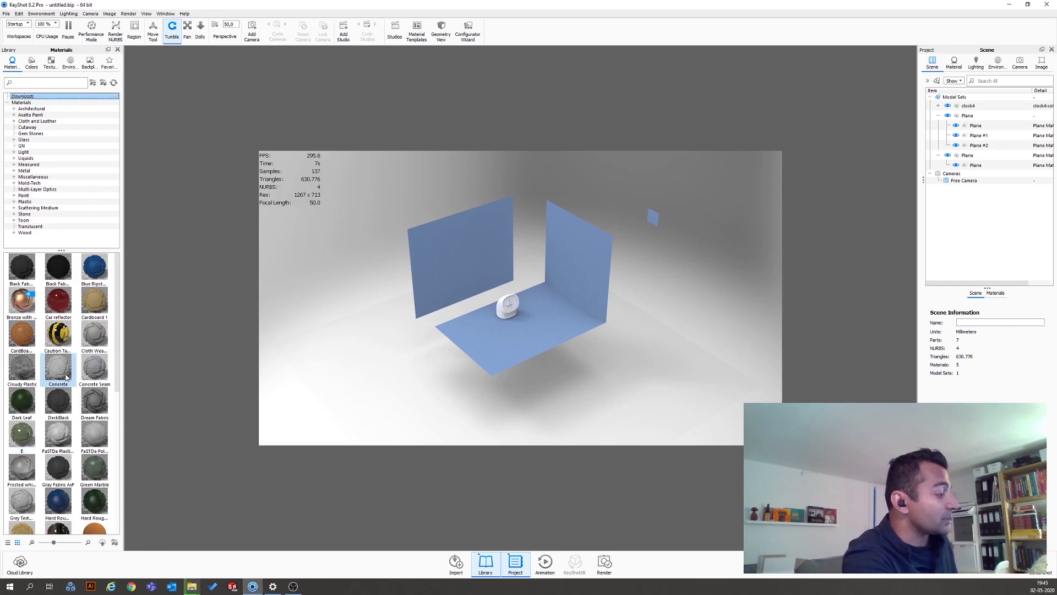
pyautogui.scroll(-5, 83, 392)
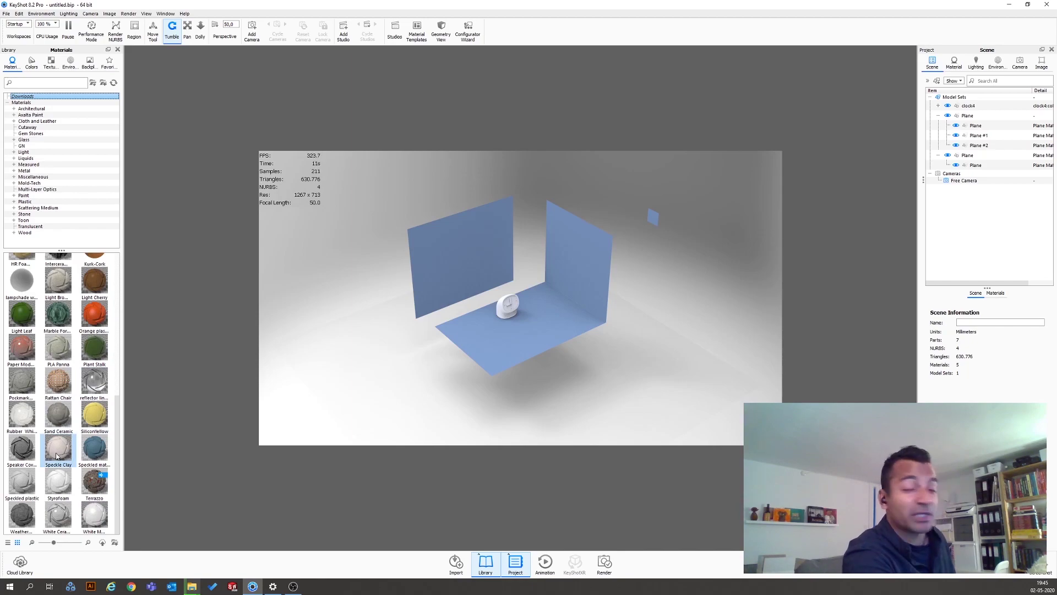
pyautogui.moveTo(57, 456)
pyautogui.moveTo(59, 456); pyautogui.dragTo(493, 347)
# Edit the floor's Speckle Clay material and upgrade its bump texture map to the new node.
pyautogui.doubleClick(514, 342)
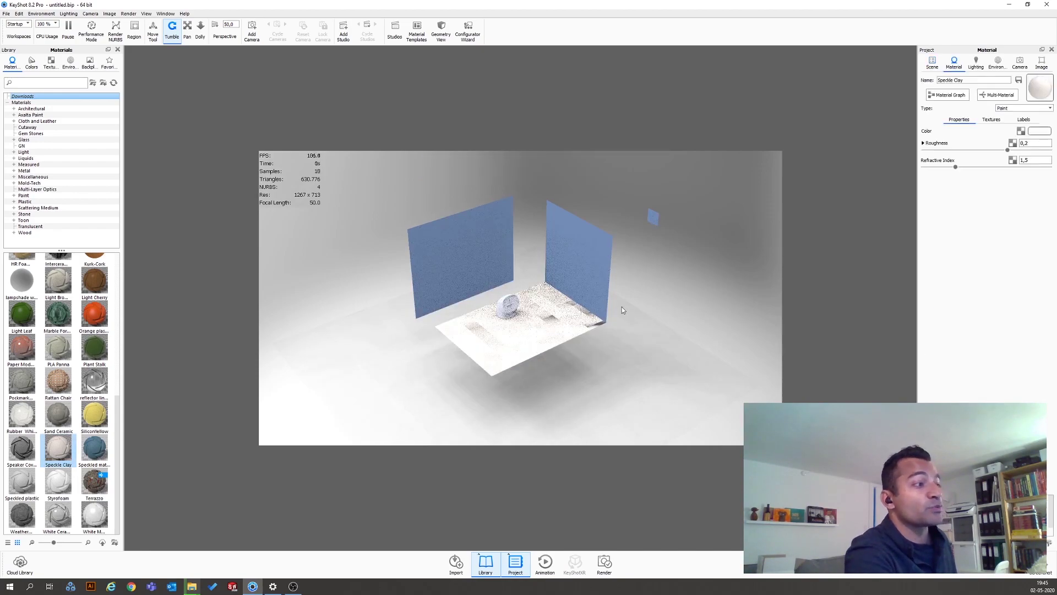
pyautogui.click(991, 119)
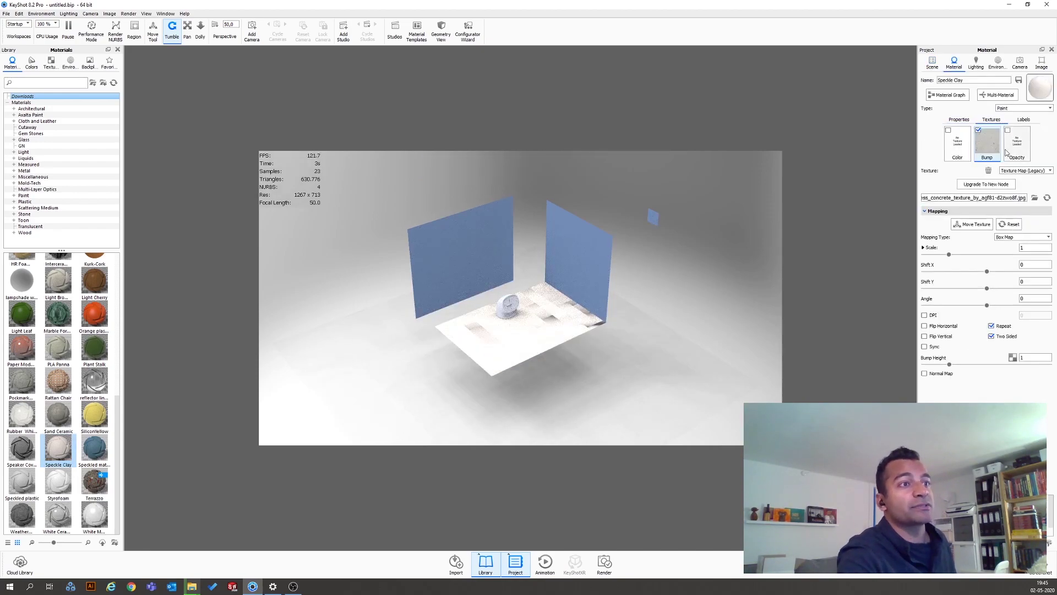
pyautogui.click(985, 184)
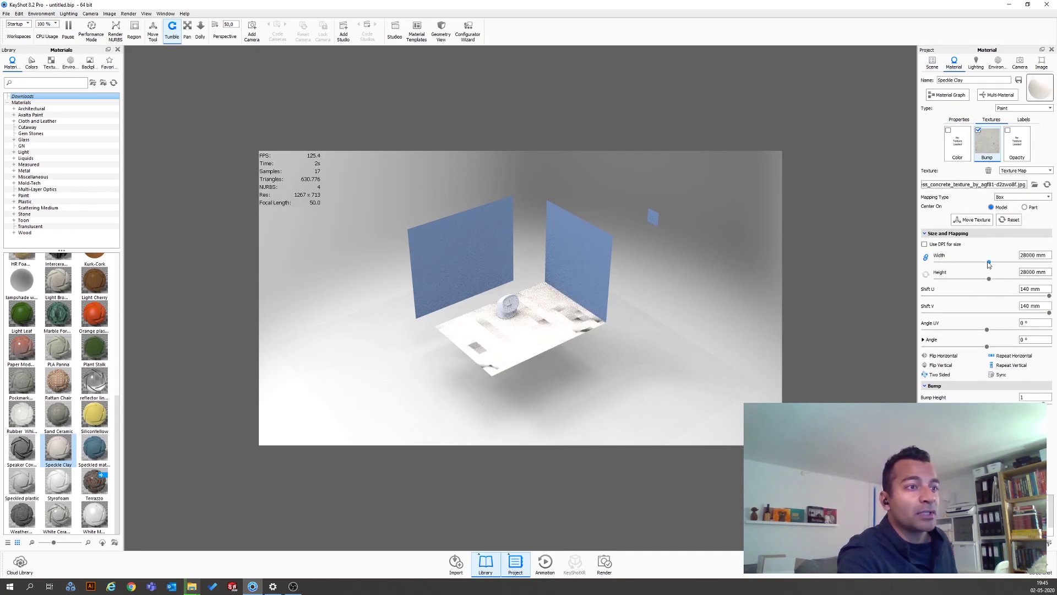
# Try a 200 mm width and height for the floor's bump texture, and settle on 20 mm.
pyautogui.click(1030, 256)
pyautogui.press('BackSpace')
pyautogui.press('Return')
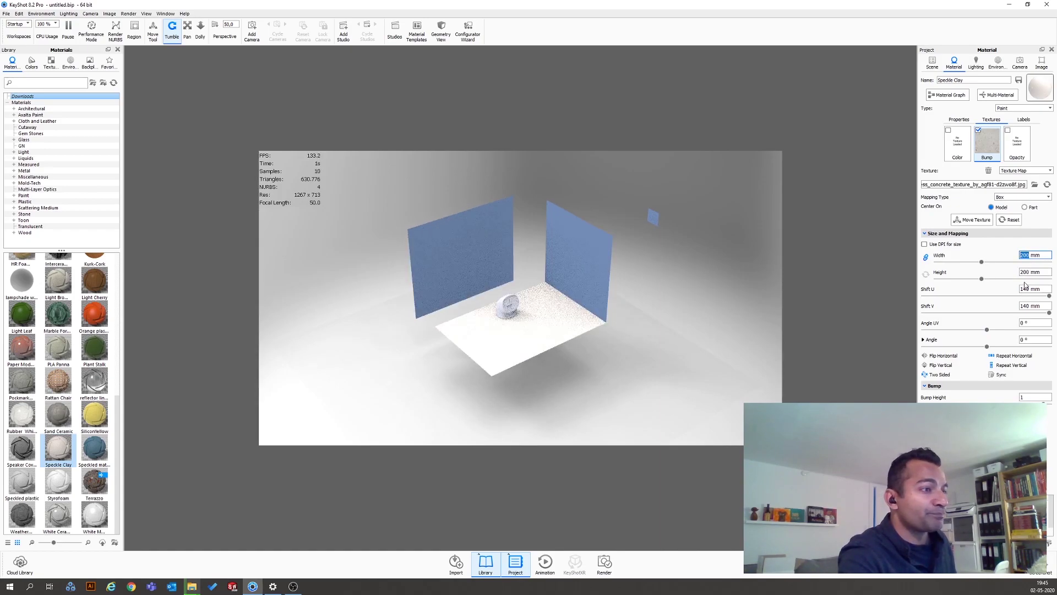
pyautogui.scroll(10, 514, 330)
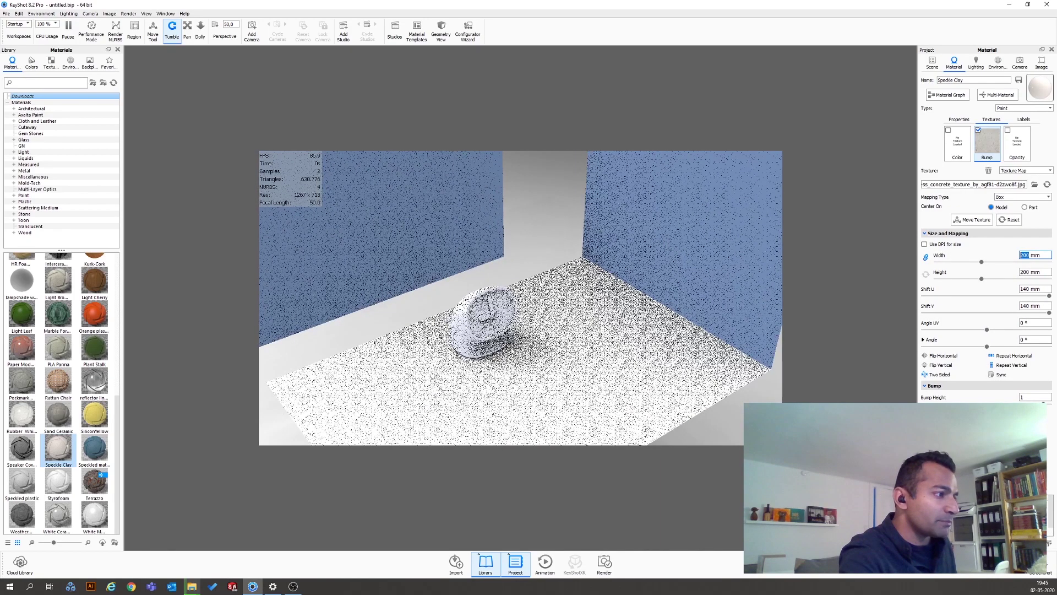
pyautogui.moveTo(513, 330); pyautogui.dragTo(792, 279)
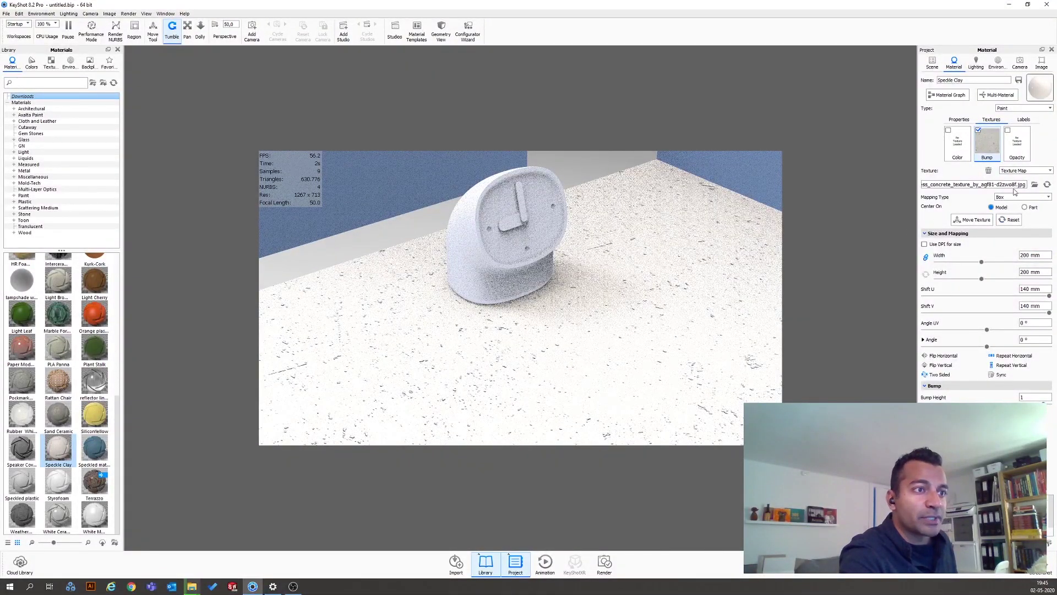
pyautogui.click(1030, 256)
pyautogui.press('Return')
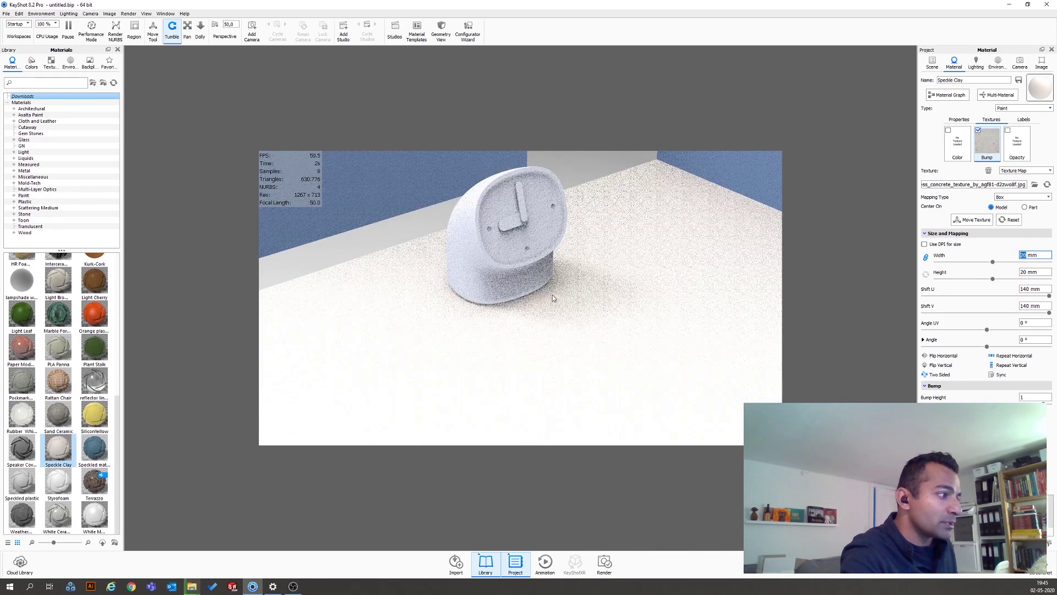
# Add the For chrome materials environment from the Downloads folder to the scene and rotate its lighting around the clock.
pyautogui.click(70, 63)
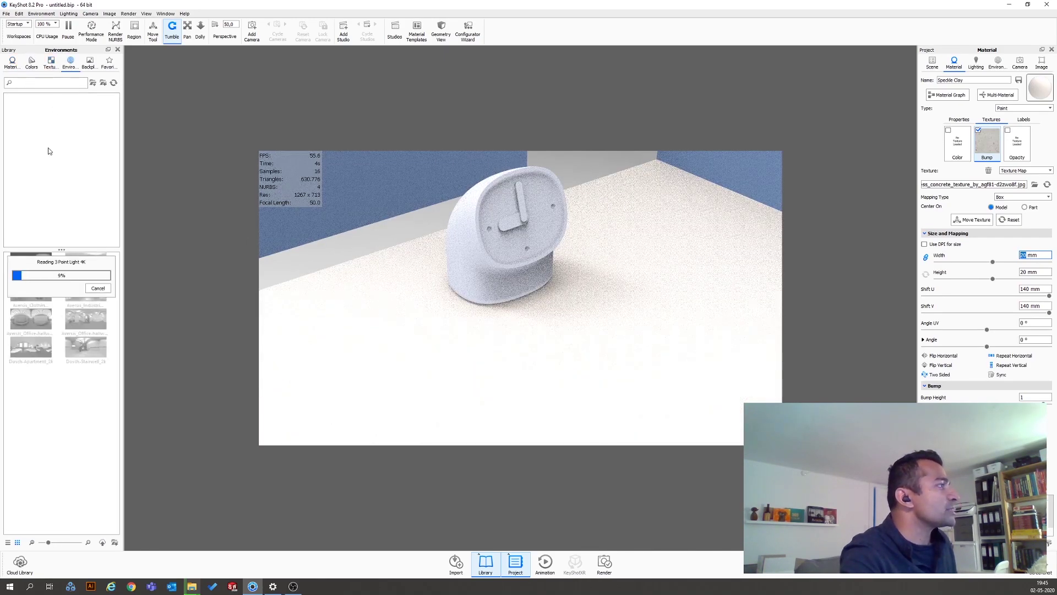
pyautogui.click(996, 63)
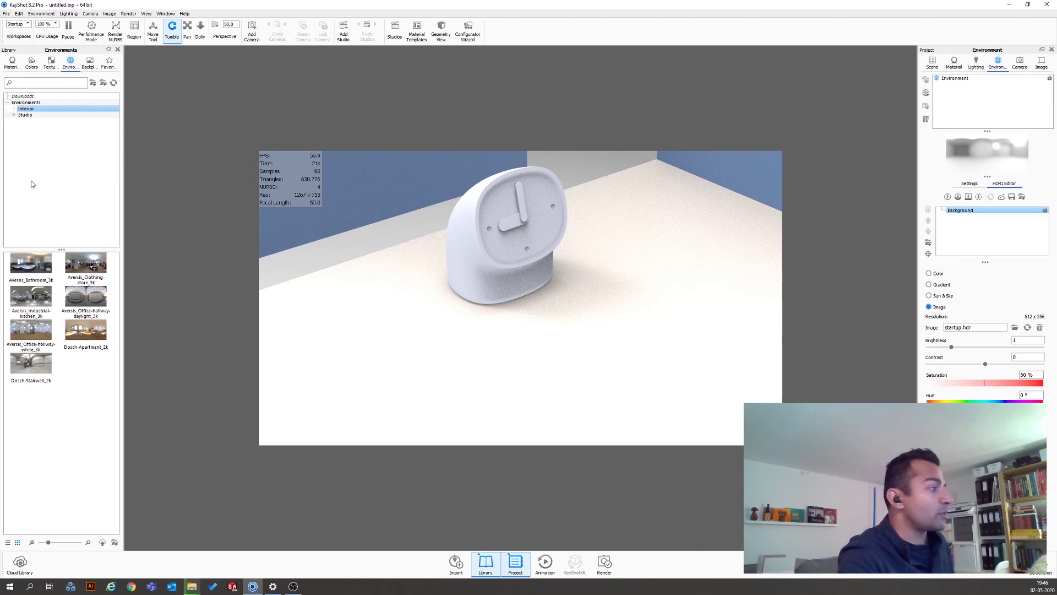
pyautogui.click(25, 96)
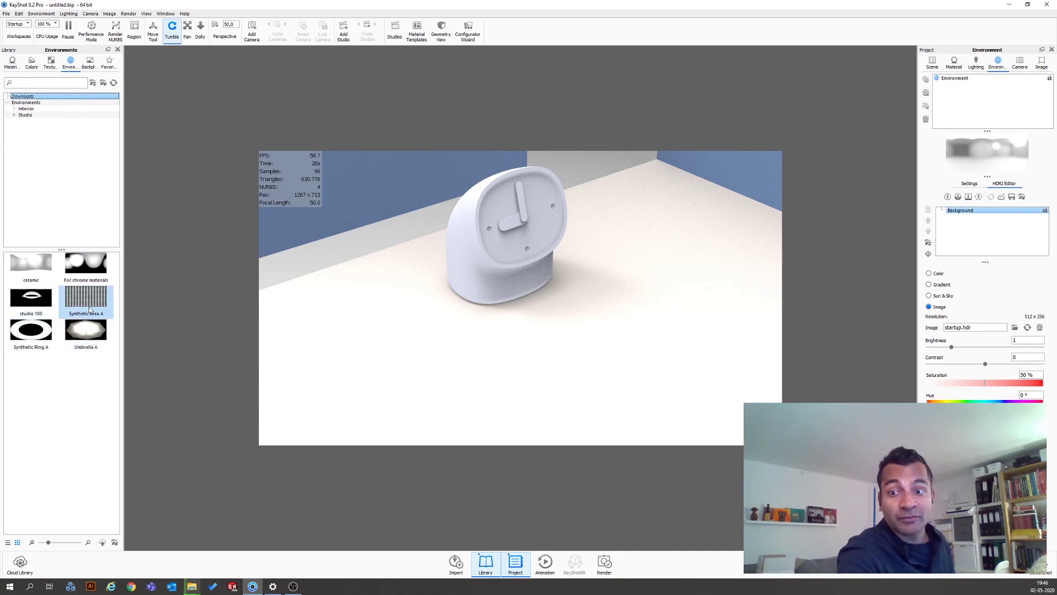
pyautogui.moveTo(90, 310)
pyautogui.moveTo(80, 277)
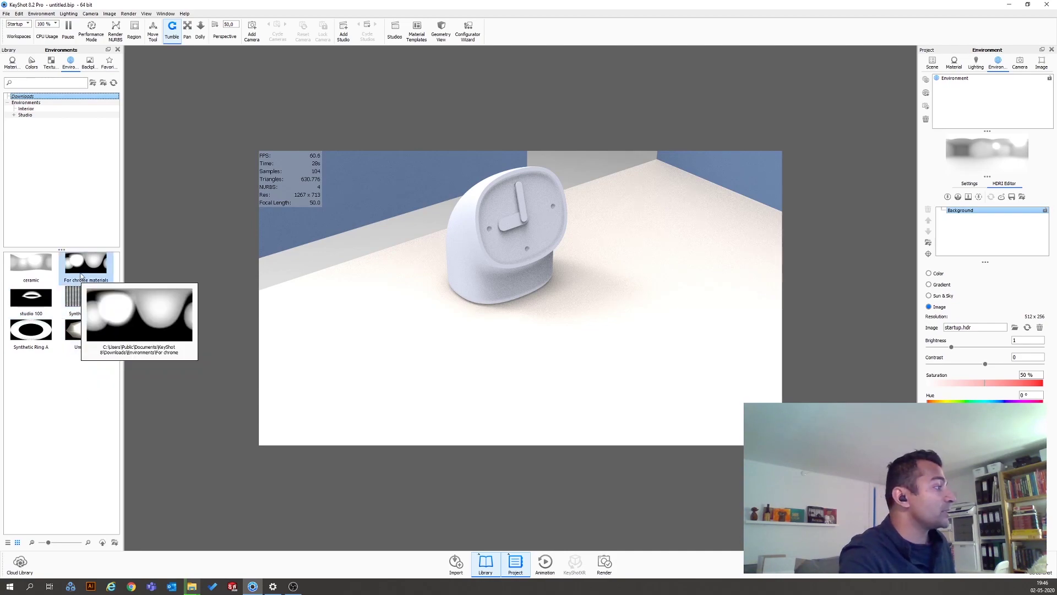
pyautogui.moveTo(78, 269); pyautogui.dragTo(939, 97)
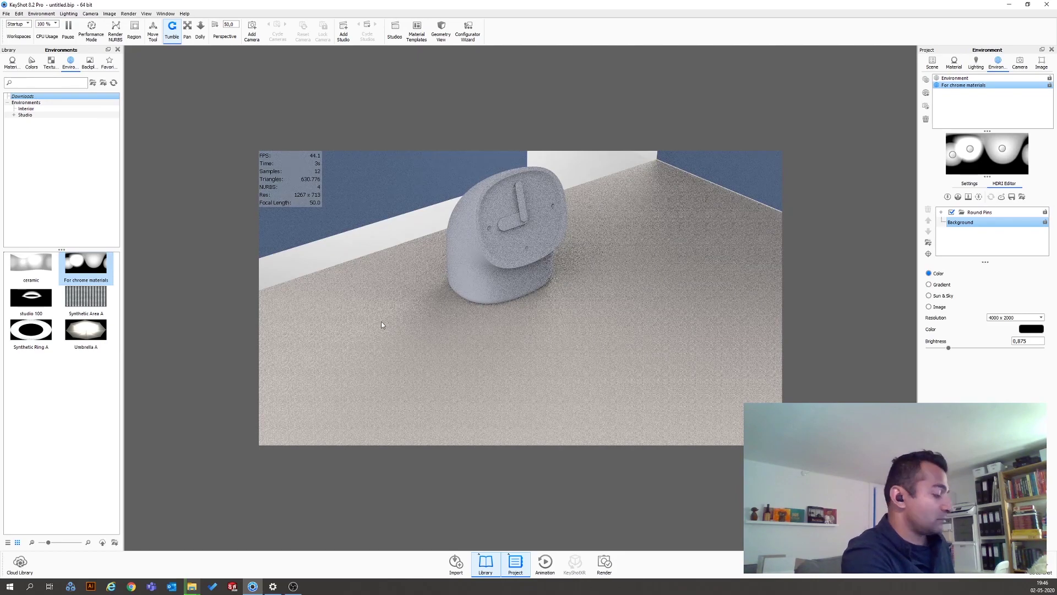
pyautogui.keyDown('ctrl'); pyautogui.moveTo(435, 310); pyautogui.dragTo(495, 310); pyautogui.keyUp('ctrl')
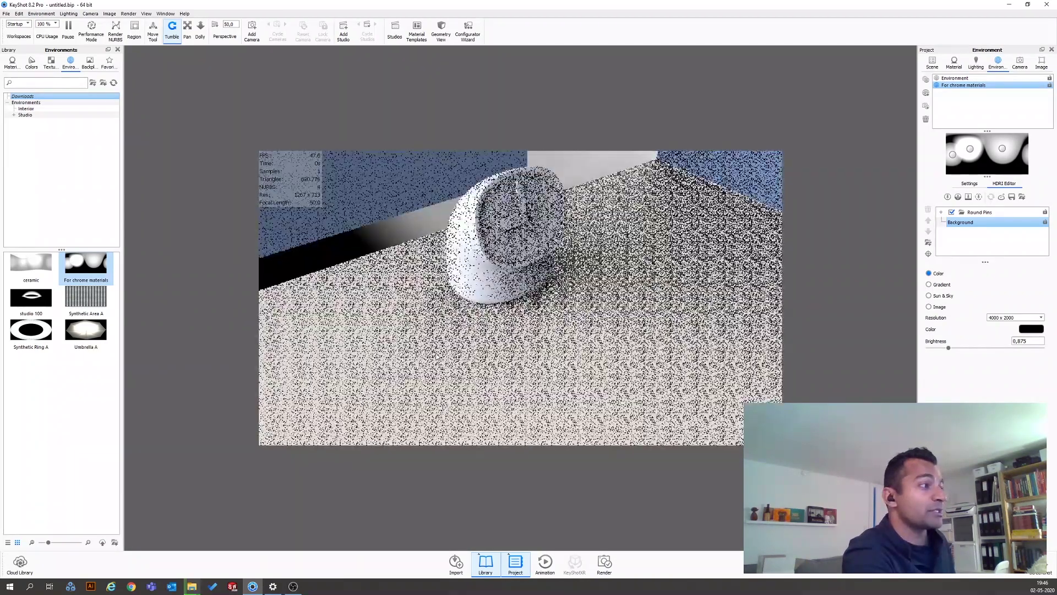
# Try a 100 mm width and height for the floor's bump texture in the Material Graph, and settle on 50 mm.
pyautogui.moveTo(578, 192); pyautogui.dragTo(532, 330)
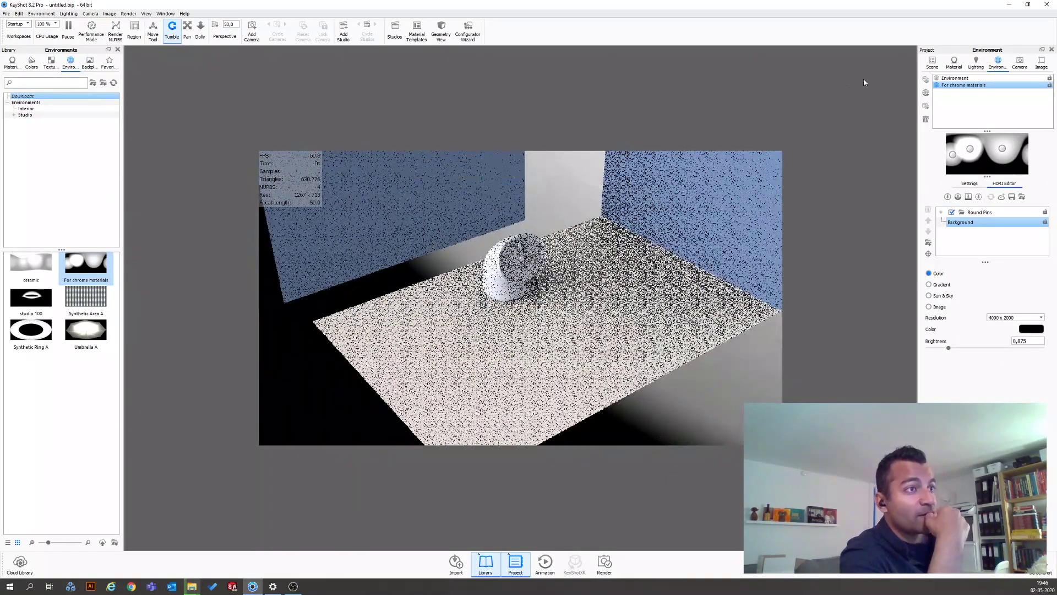
pyautogui.click(1020, 62)
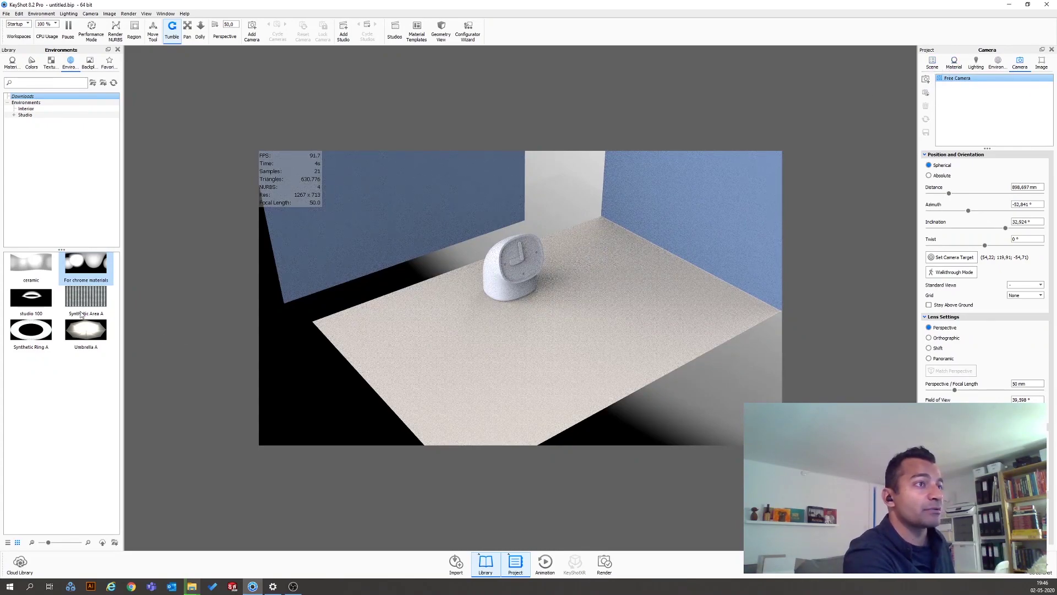
pyautogui.scroll(5, 534, 357)
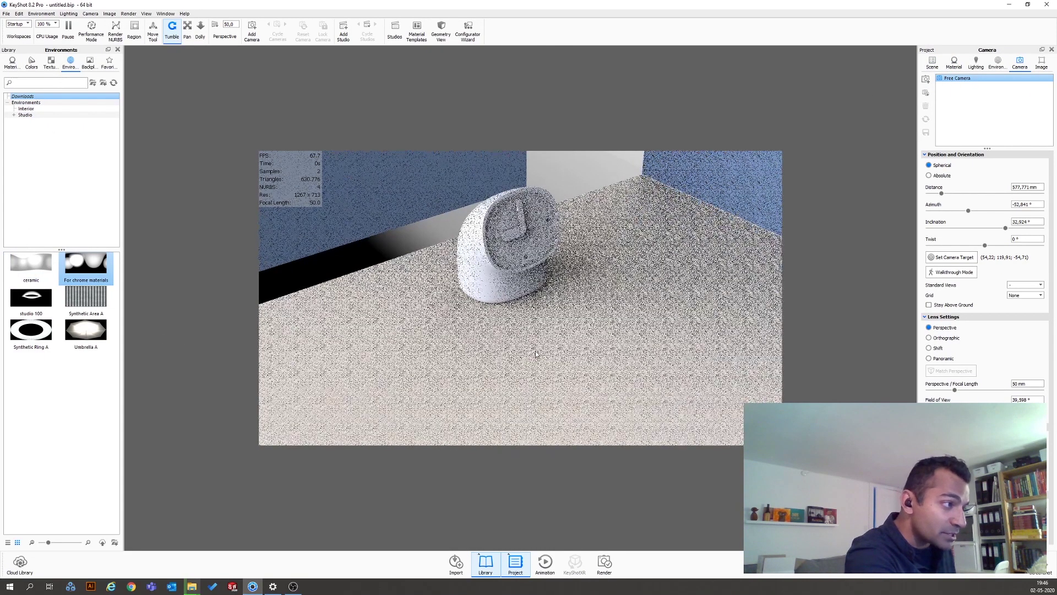
pyautogui.doubleClick(539, 362)
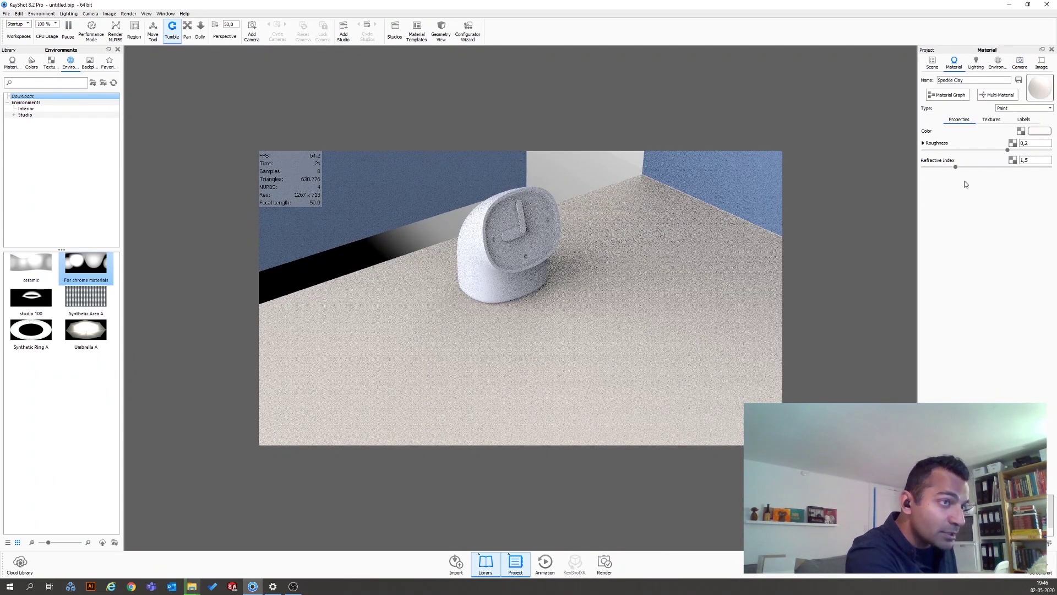
pyautogui.click(992, 120)
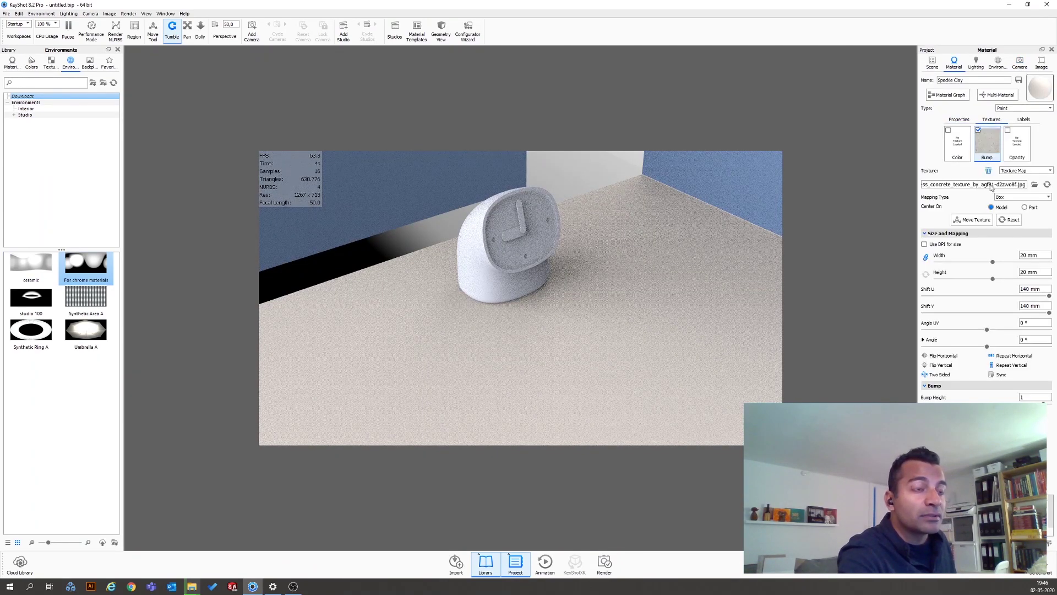
pyautogui.click(1028, 255)
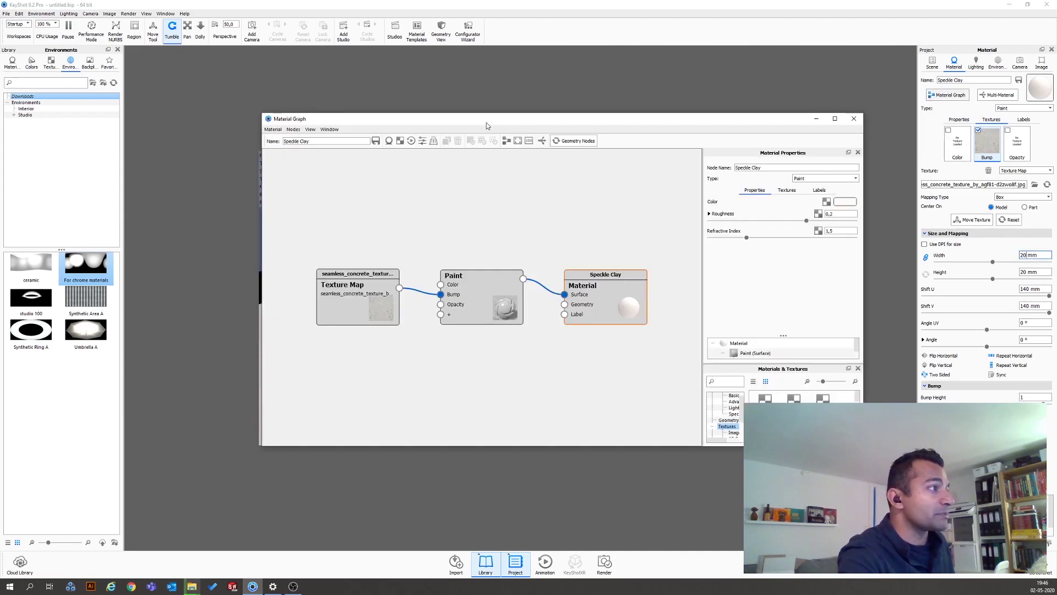
pyautogui.click(380, 306)
pyautogui.moveTo(638, 126); pyautogui.dragTo(233, 186)
pyautogui.click(424, 334)
pyautogui.write('100')
pyautogui.press('Return')
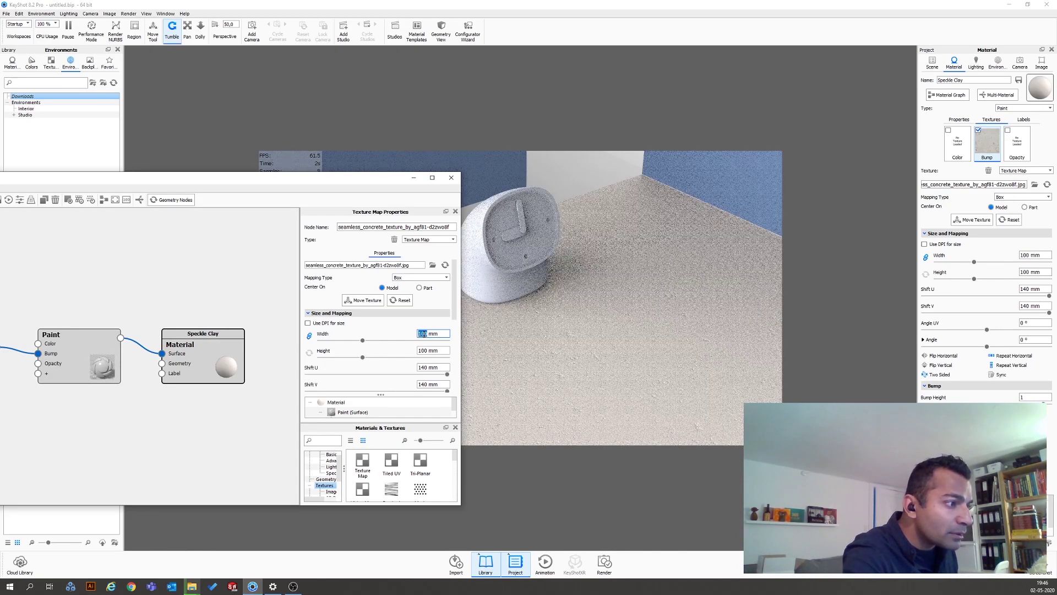
pyautogui.write('5')
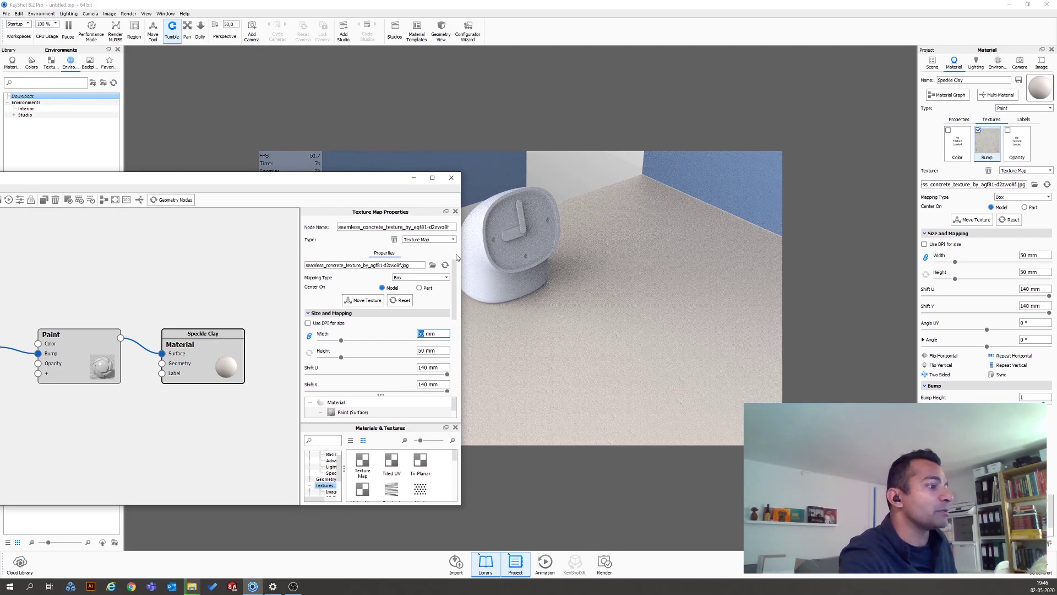
pyautogui.click(451, 179)
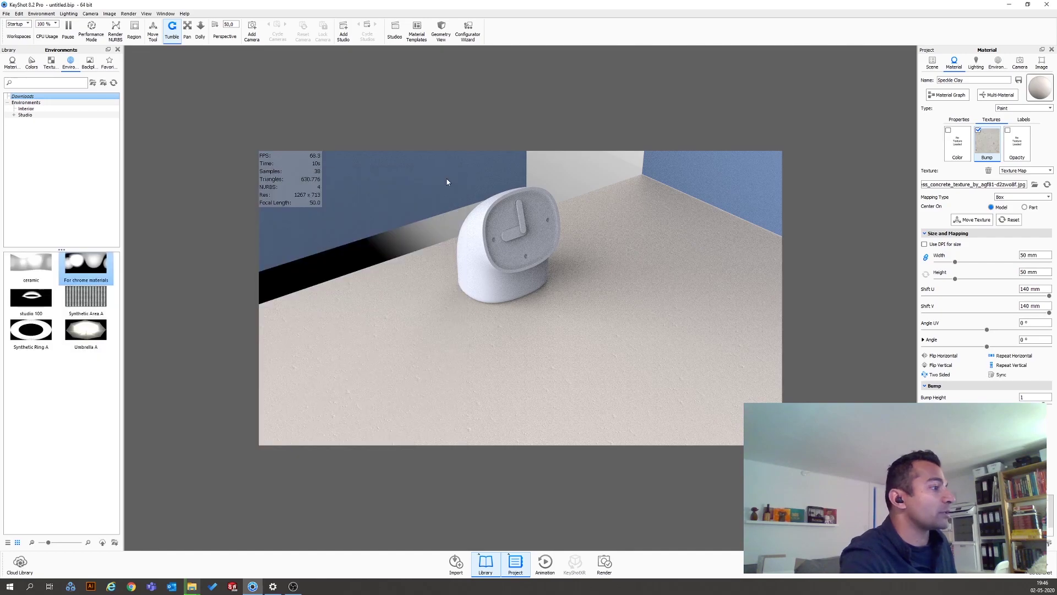
# Move the clock across the floor to about -47 on X and 28.5 on Z, and accept the move.
pyautogui.click(933, 63)
pyautogui.click(969, 108)
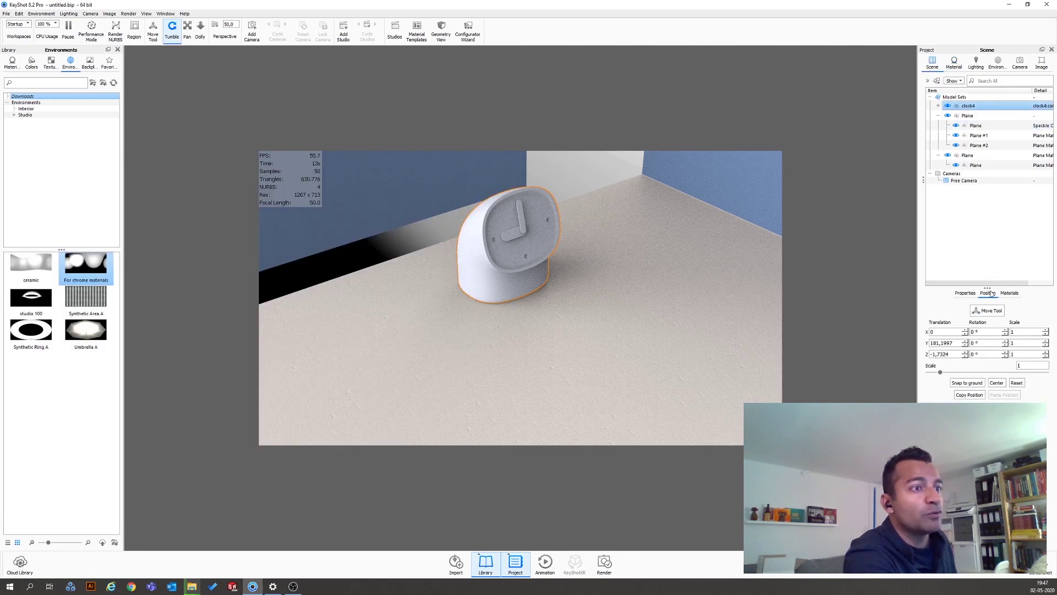
pyautogui.click(984, 311)
pyautogui.moveTo(540, 259); pyautogui.dragTo(573, 281)
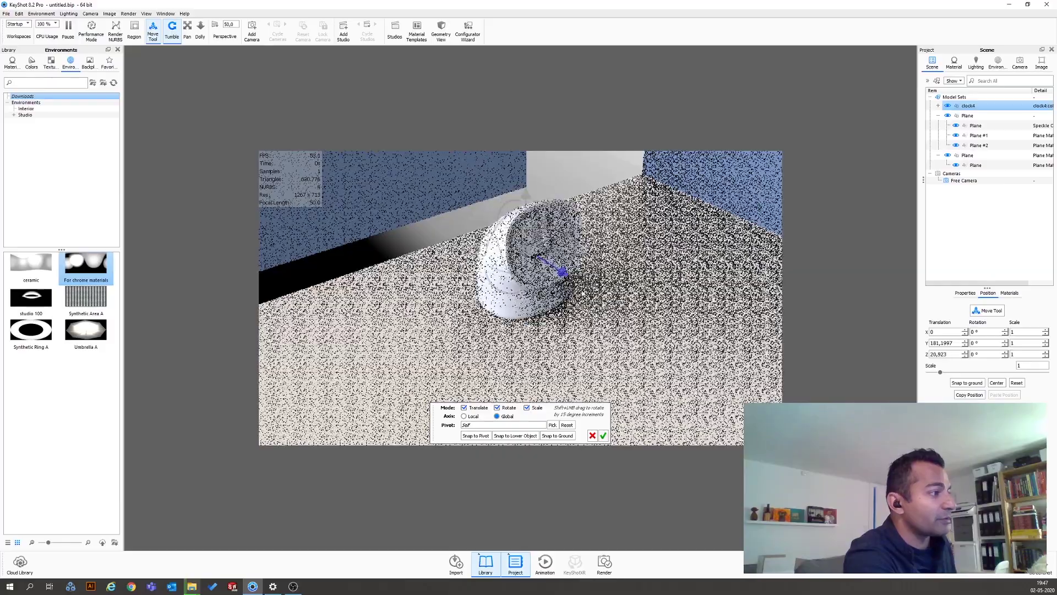
pyautogui.moveTo(576, 238); pyautogui.dragTo(487, 290)
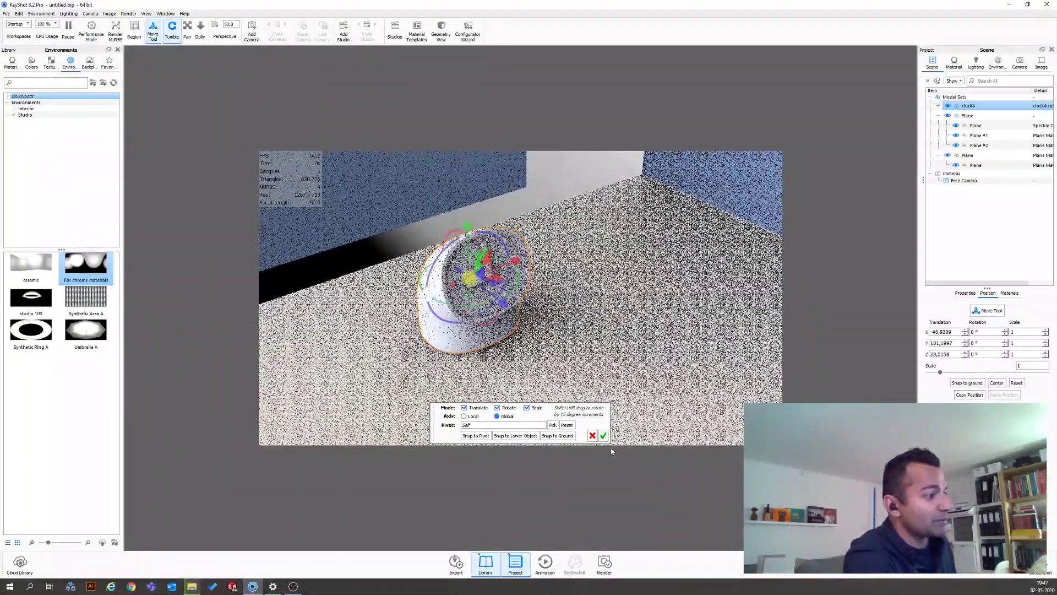
pyautogui.click(603, 436)
pyautogui.click(574, 180)
# Apply the Architectural Drywall material to both blue wall planes, keeping the two materials unlinked.
pyautogui.moveTo(606, 263); pyautogui.dragTo(355, 240)
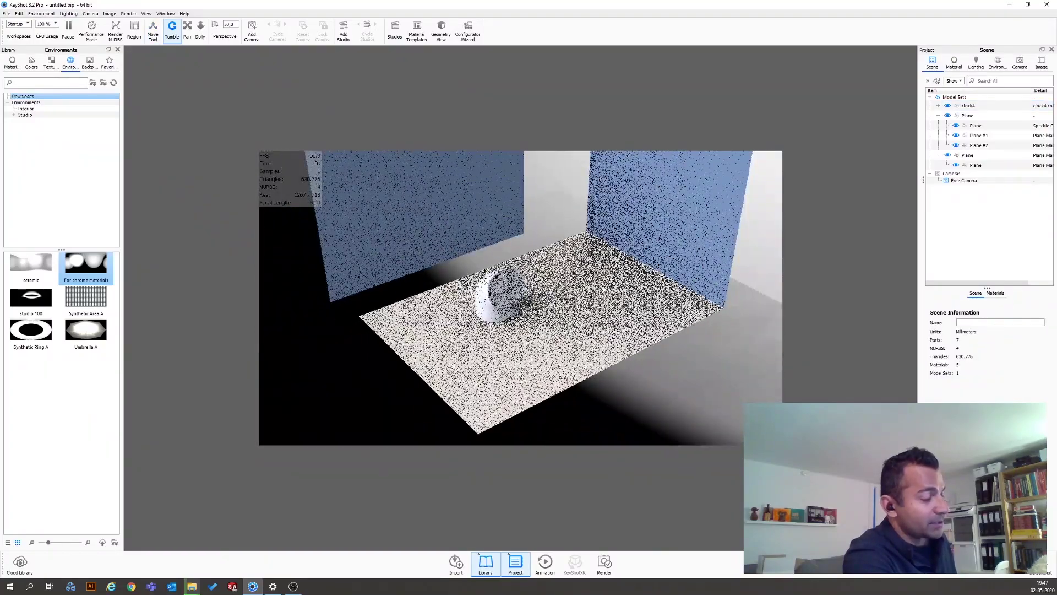
pyautogui.press('m')
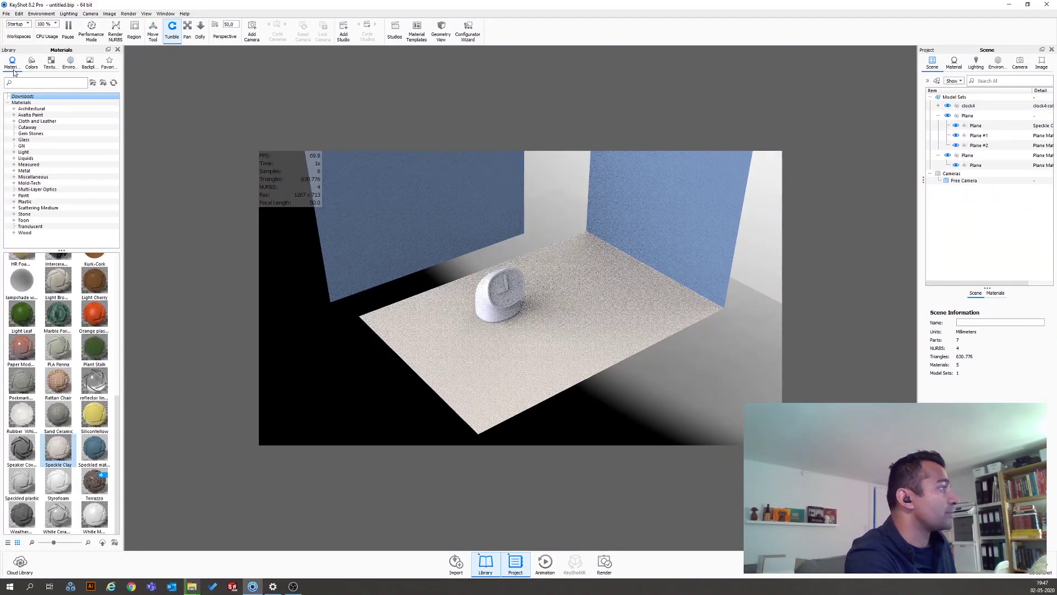
pyautogui.click(35, 114)
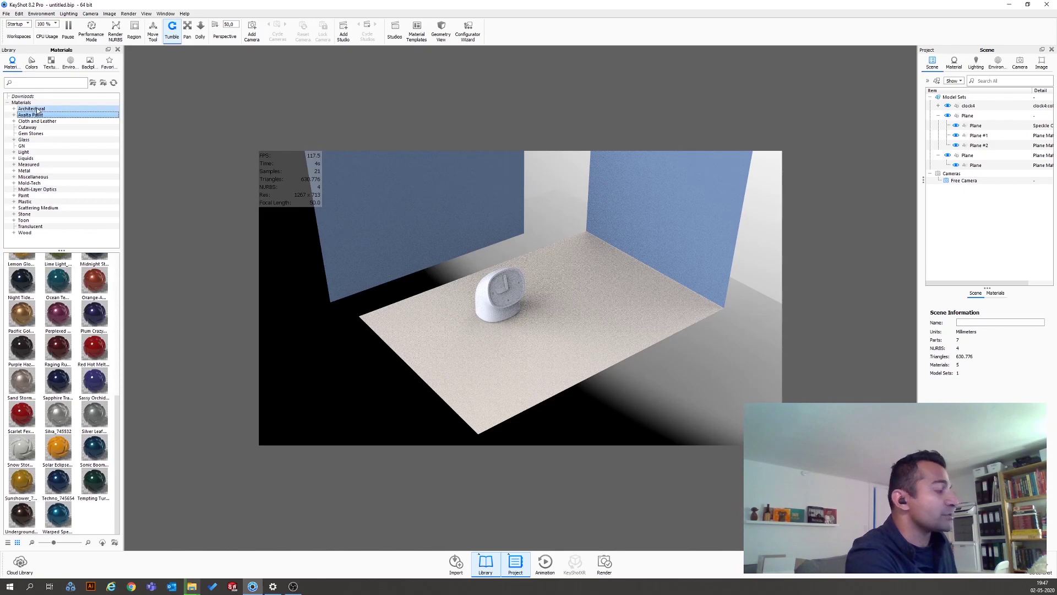
pyautogui.click(37, 109)
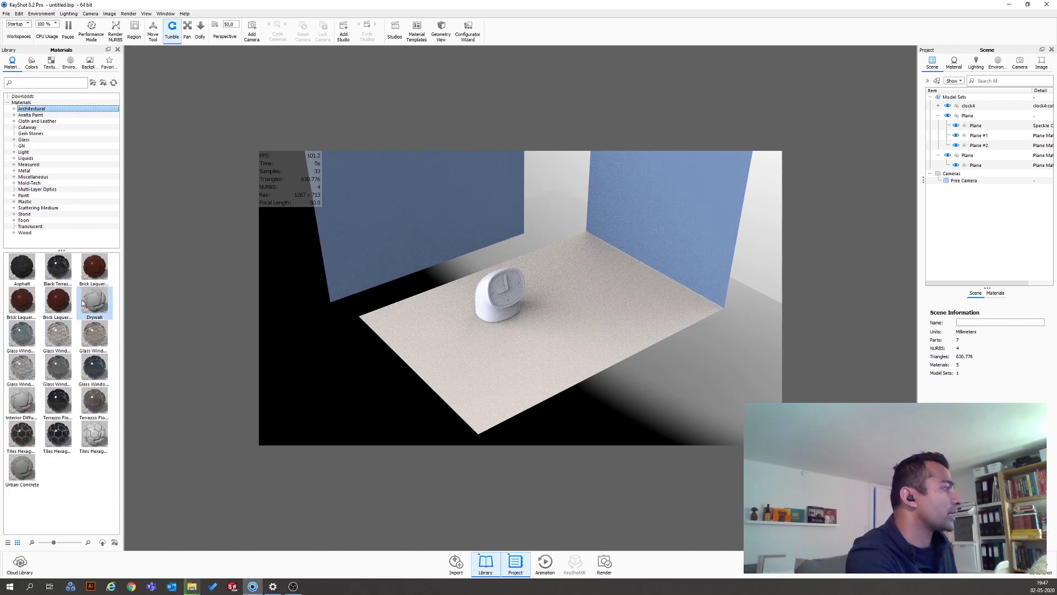
pyautogui.moveTo(100, 304); pyautogui.dragTo(376, 233)
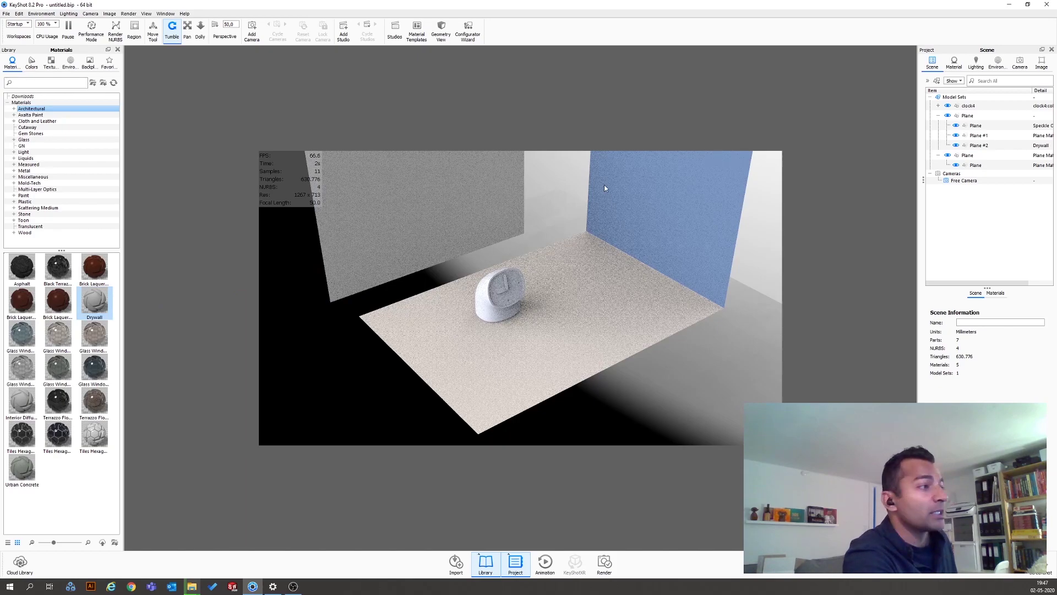
pyautogui.moveTo(95, 304); pyautogui.dragTo(682, 229)
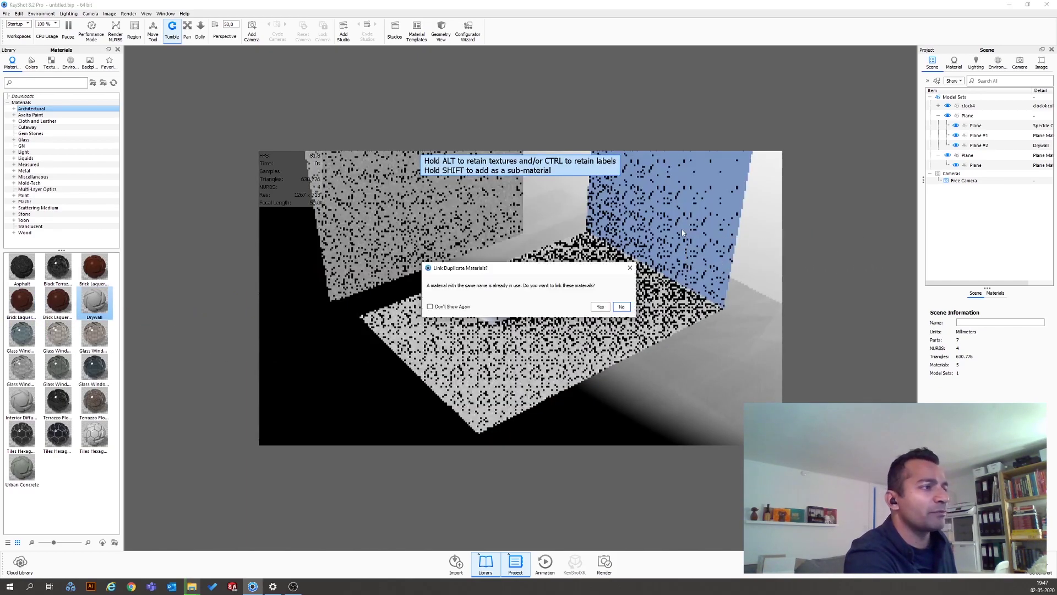
pyautogui.click(622, 307)
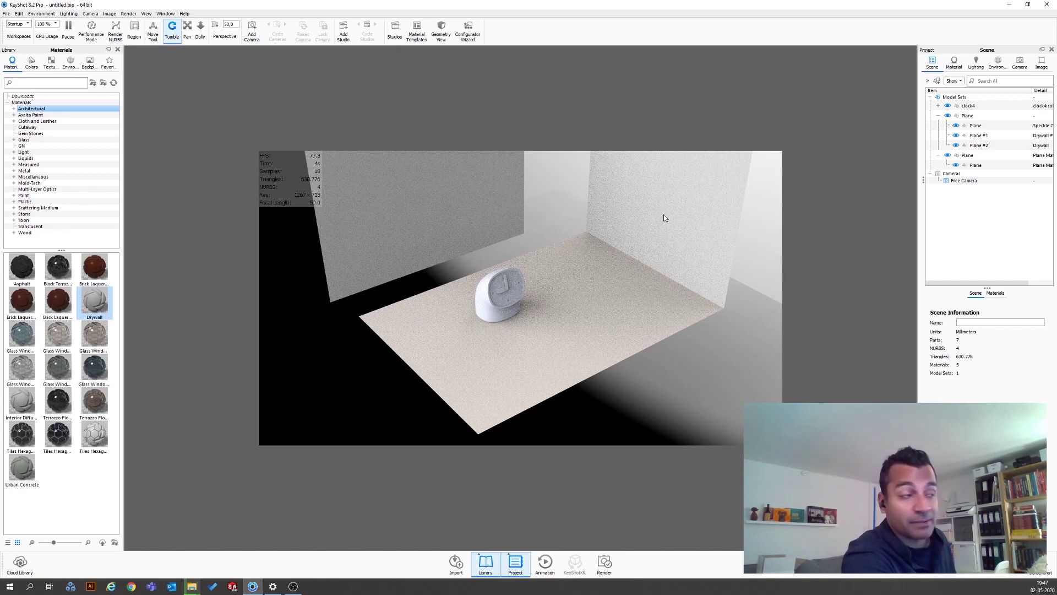
# Add a new camera, turn it towards the clock's front and set its focal length to 65 mm.
pyautogui.click(1020, 61)
pyautogui.click(926, 80)
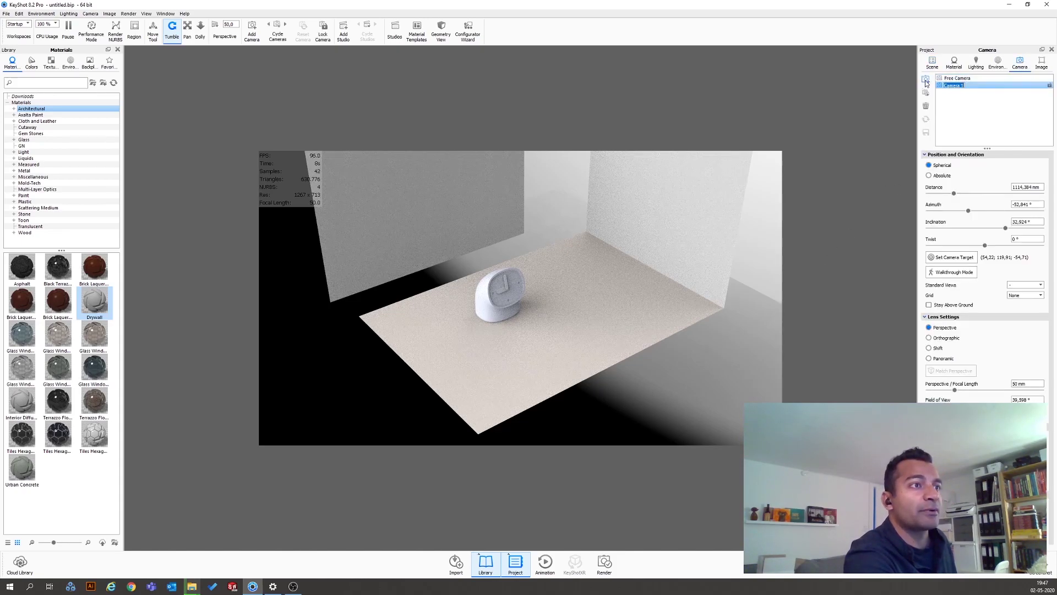
pyautogui.moveTo(669, 410); pyautogui.dragTo(537, 392)
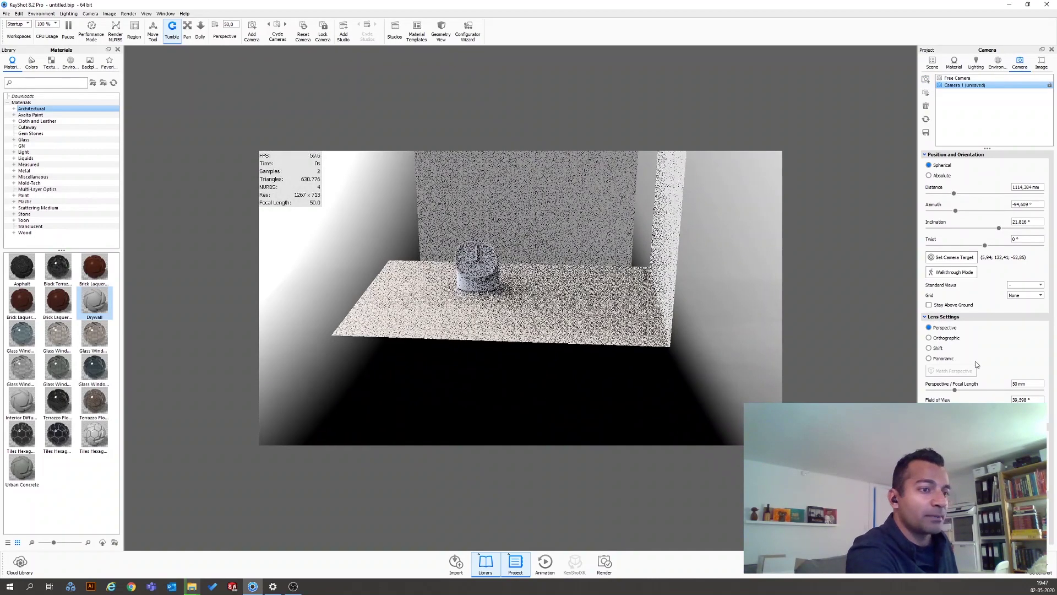
pyautogui.click(1025, 383)
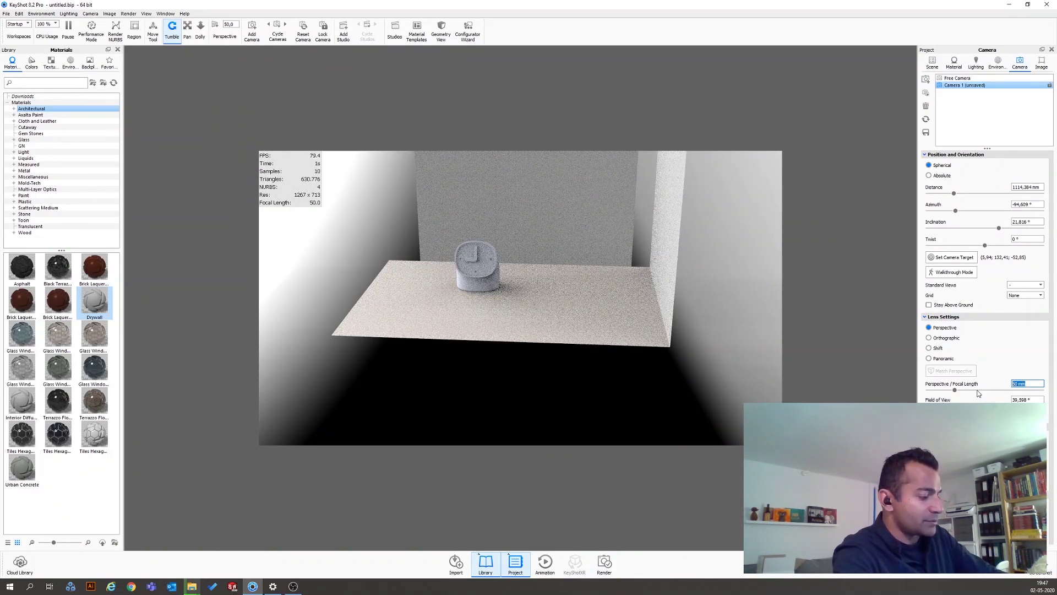
pyautogui.write('65')
pyautogui.press('Return')
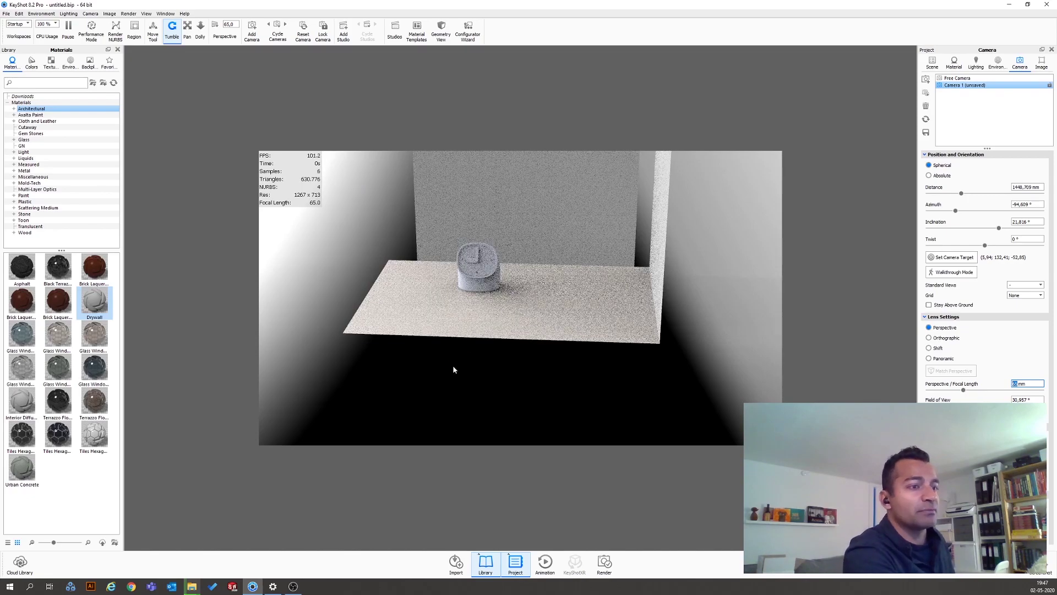
# Frame the clock frontally with a camera inclination of about 5.4°, an azimuth of -90° and a distance of about 656 mm.
pyautogui.moveTo(493, 377); pyautogui.dragTo(511, 348)
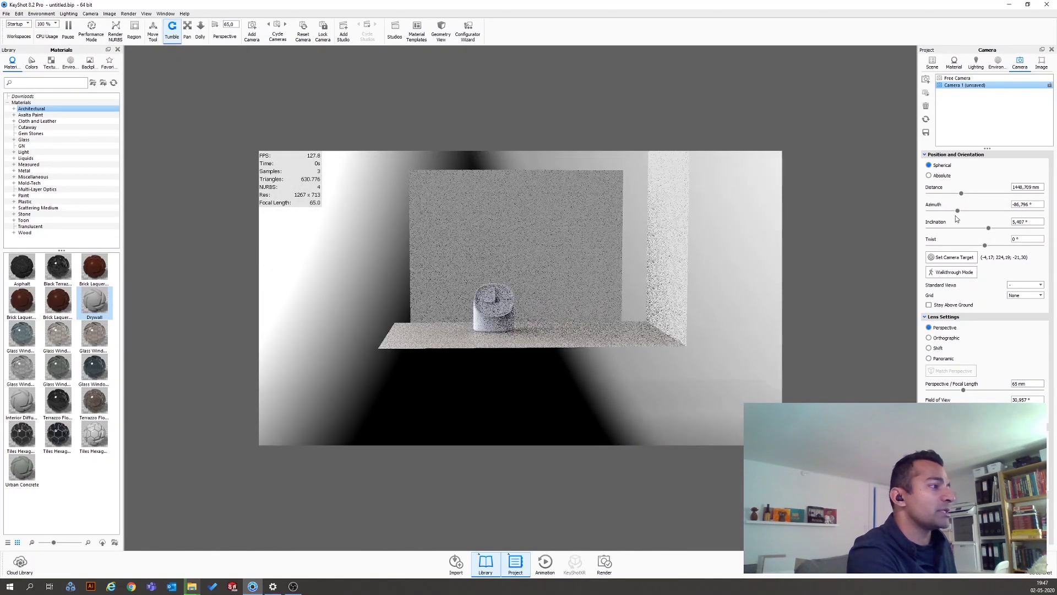
pyautogui.moveTo(1034, 206); pyautogui.dragTo(997, 204)
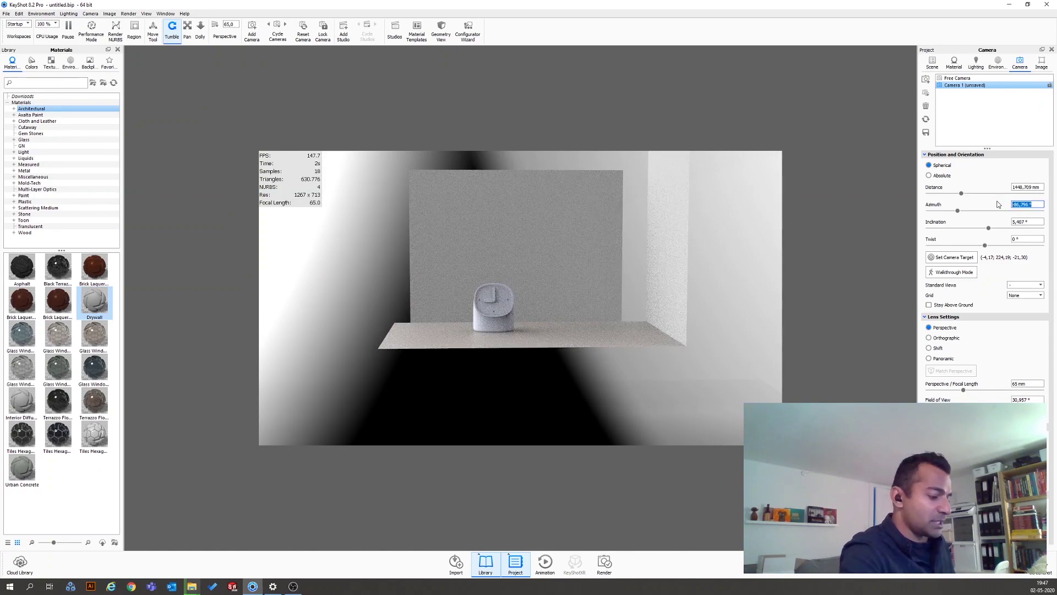
pyautogui.write('-90')
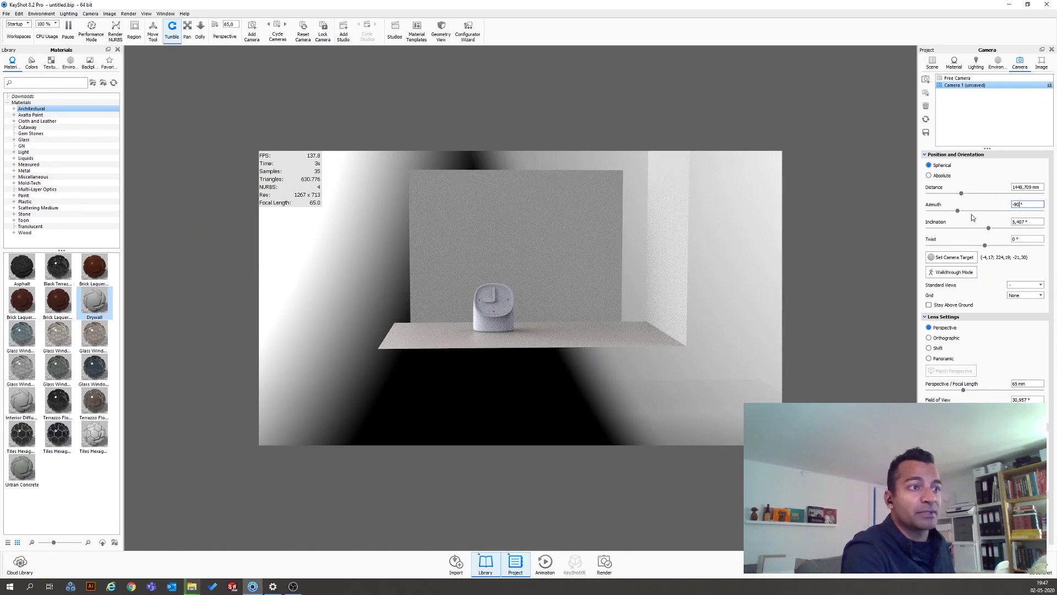
pyautogui.press('Return')
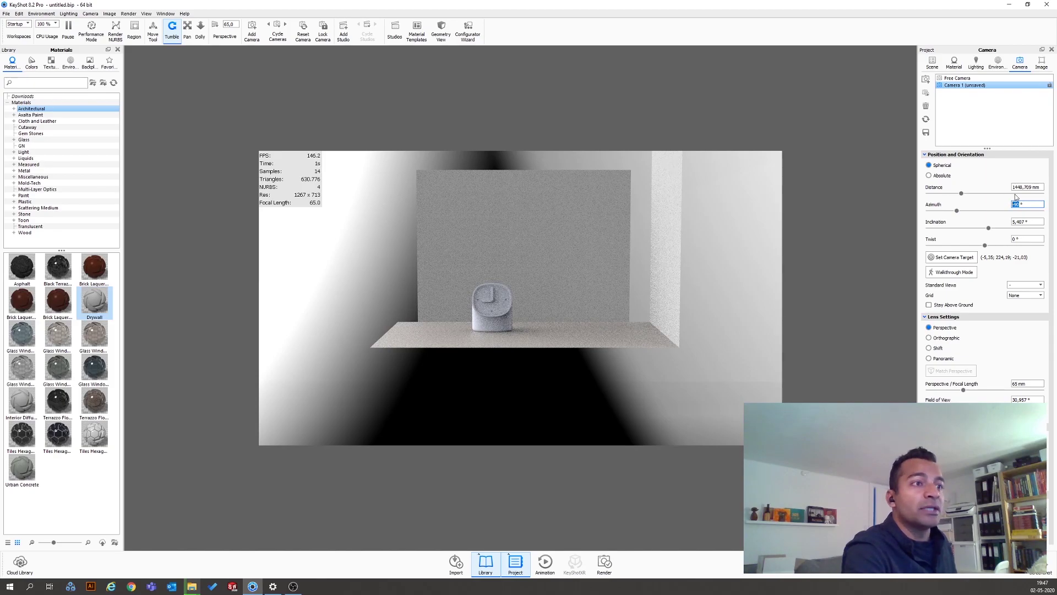
pyautogui.moveTo(961, 194); pyautogui.dragTo(945, 195)
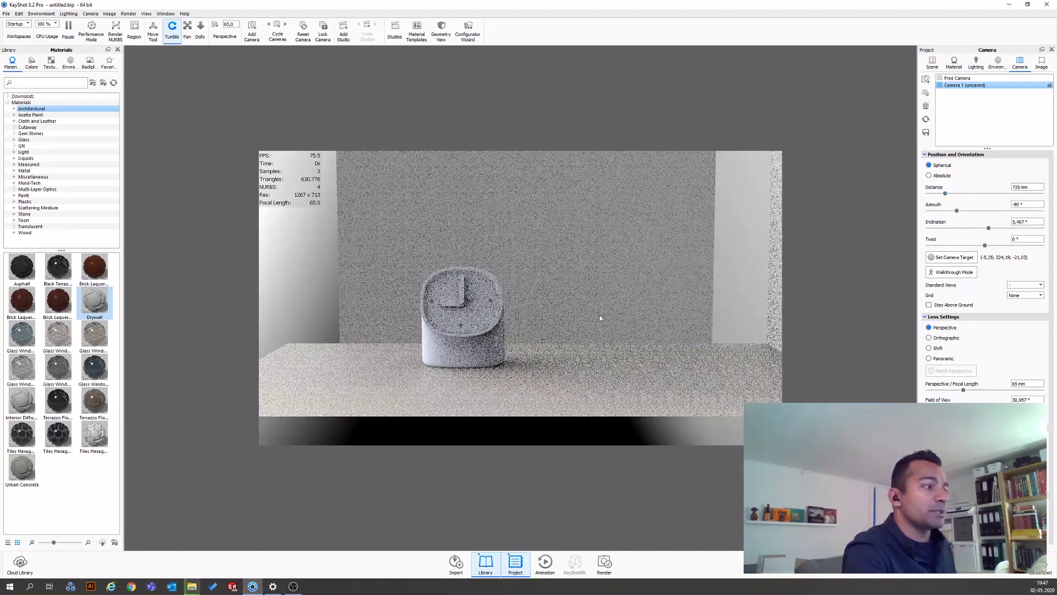
pyautogui.scroll(2, 637, 330)
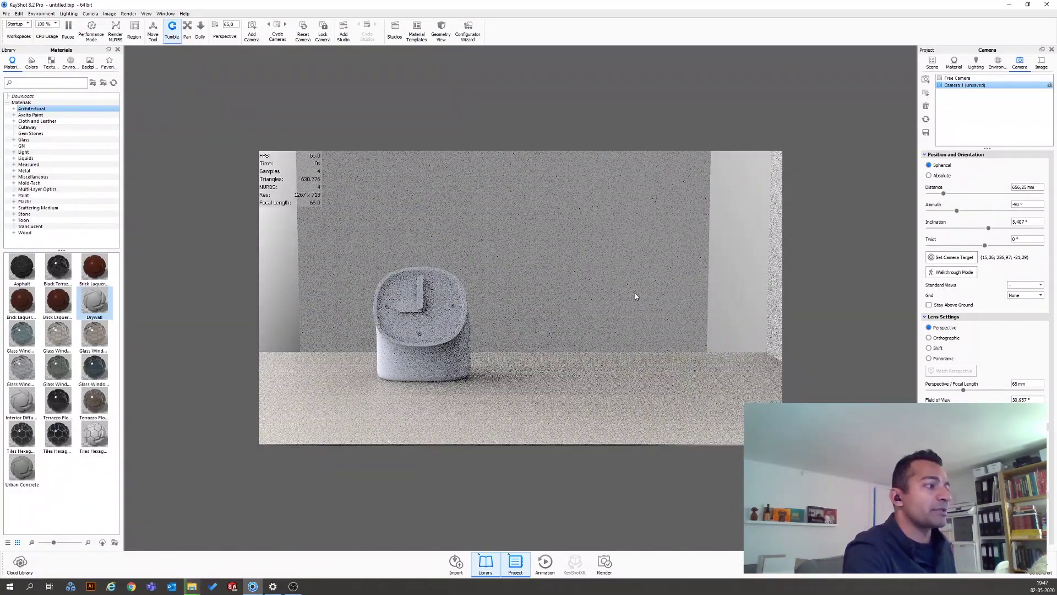
# Move Camera 1 in to a distance of about 586 mm, pan the clock towards the frame's lower left, and save the camera.
pyautogui.scroll(1, 634, 314)
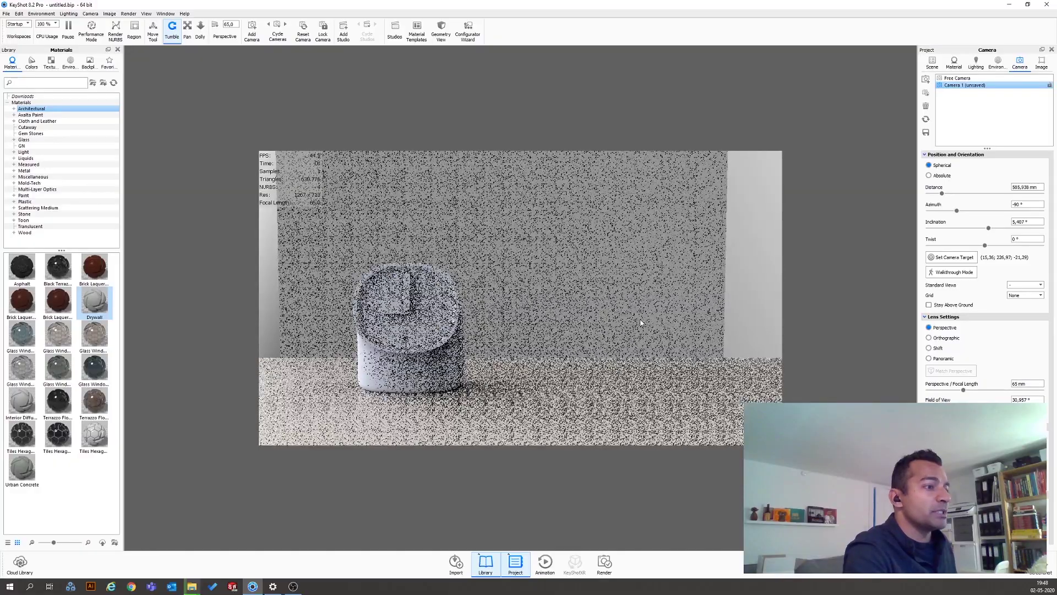
pyautogui.scroll(1, 611, 297)
pyautogui.moveTo(580, 289); pyautogui.dragTo(611, 335, button='middle')
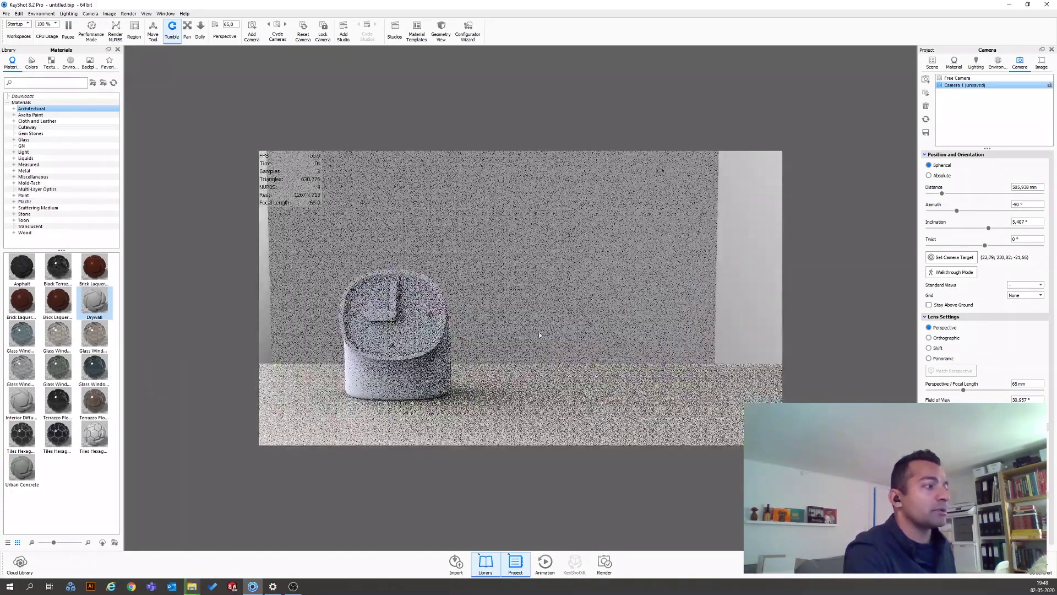
pyautogui.click(925, 132)
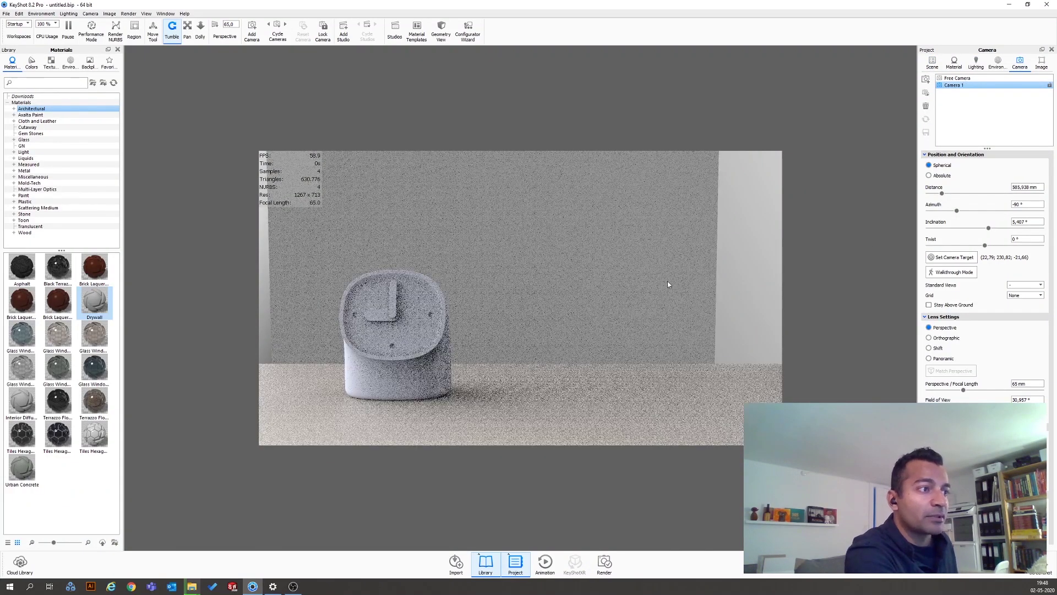
# Shift the back wall plane to about 11 on X, stretch its Z scale to about 4.46 so it fills the background, and accept.
pyautogui.click(652, 265)
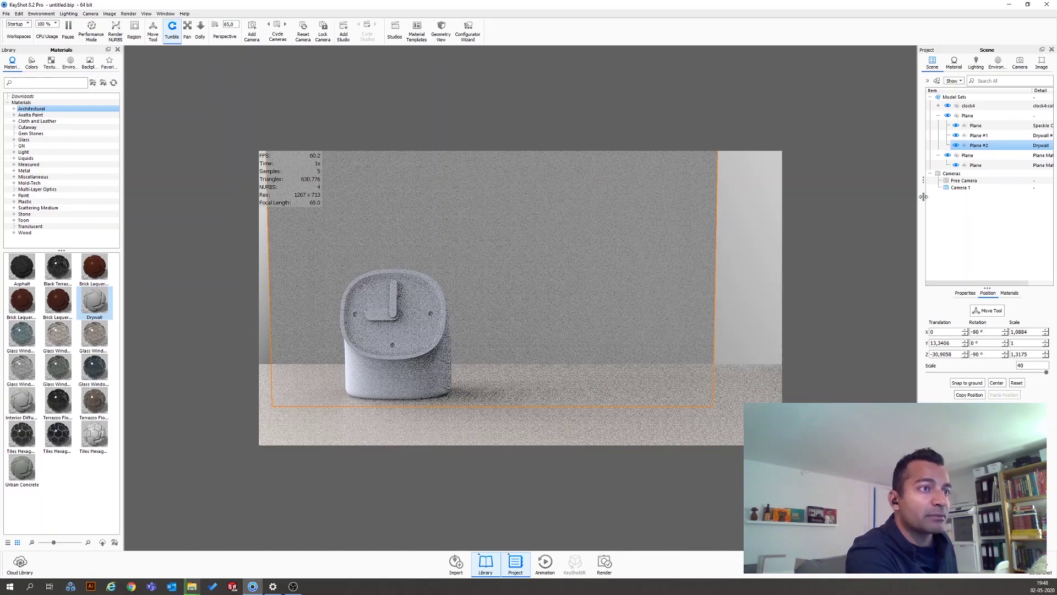
pyautogui.click(987, 310)
pyautogui.moveTo(550, 229); pyautogui.dragTo(631, 223)
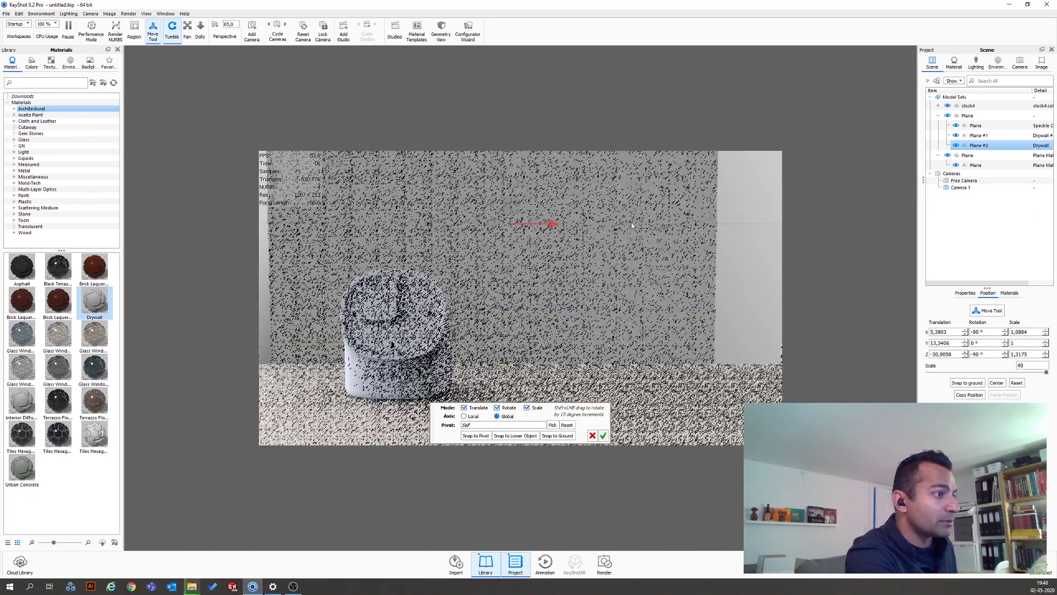
pyautogui.moveTo(568, 234); pyautogui.dragTo(568, 225)
pyautogui.click(603, 435)
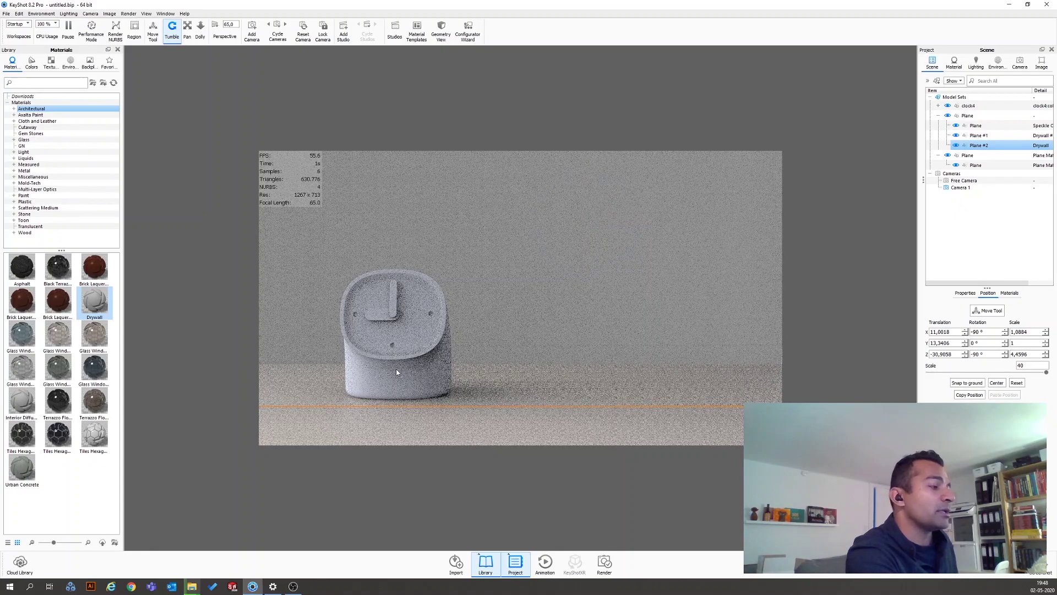
# Rotate the clock about 41.8° around its vertical Y axis and accept the transformation.
pyautogui.click(968, 106)
pyautogui.click(987, 310)
pyautogui.moveTo(358, 335); pyautogui.dragTo(392, 344)
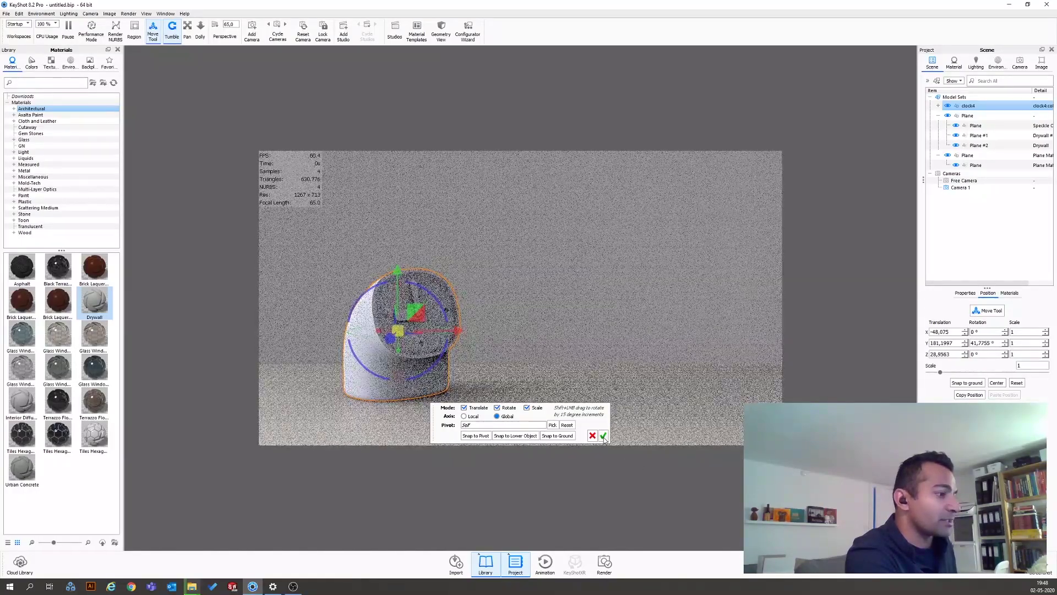
pyautogui.click(603, 435)
# Reset Camera 1 to its saved view, set its focal point on the clock, and save the camera.
pyautogui.click(563, 312)
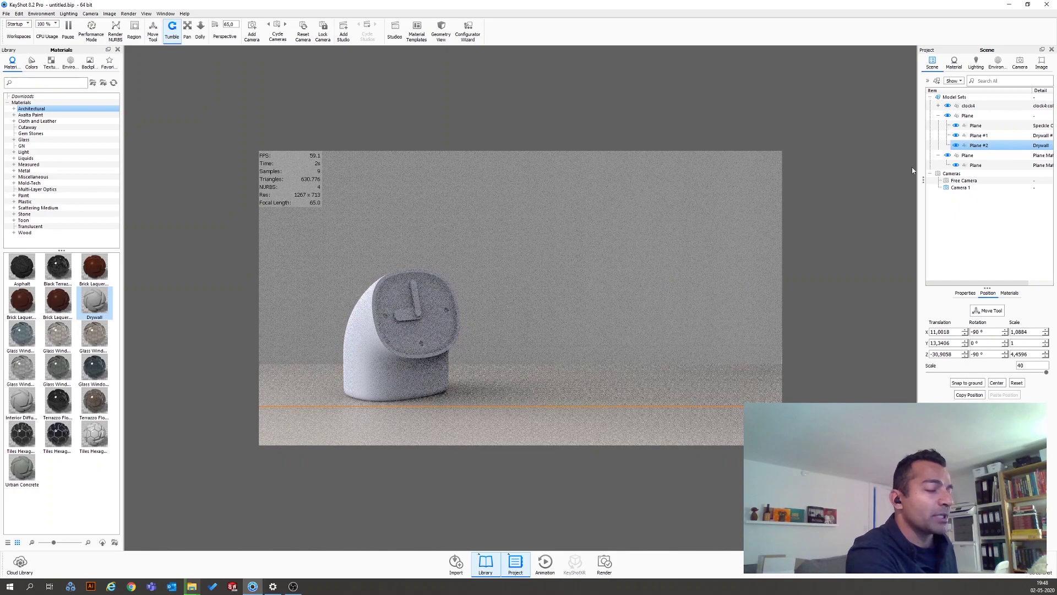
pyautogui.click(1020, 63)
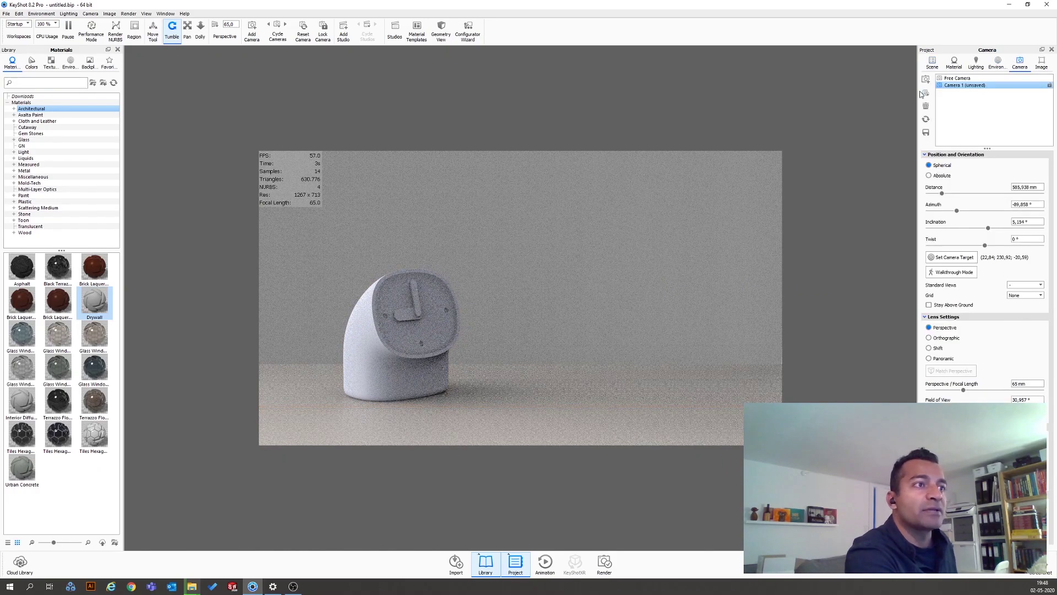
pyautogui.click(926, 120)
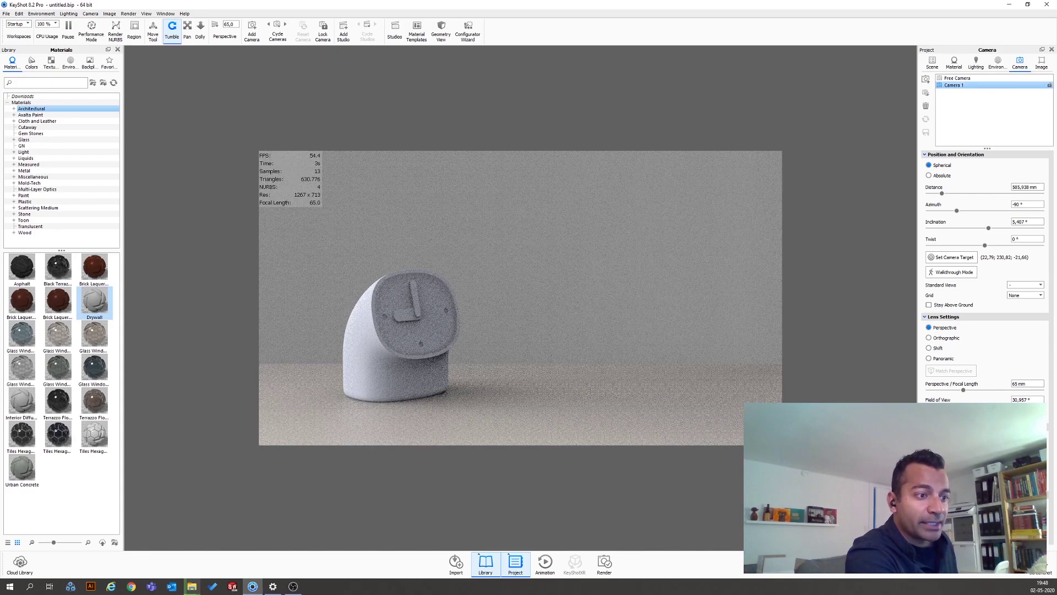
pyautogui.click(950, 440)
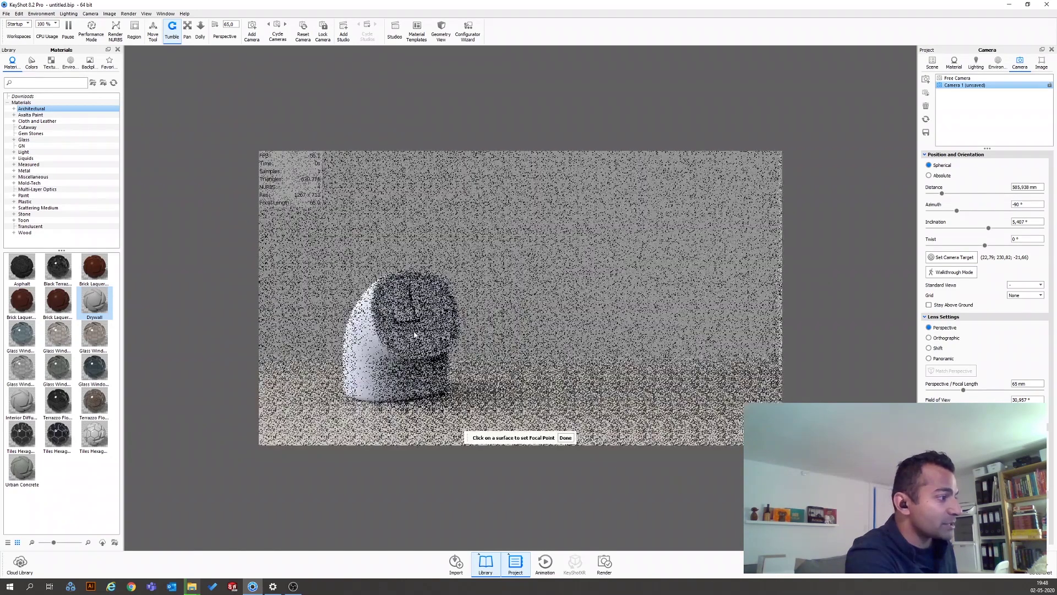
pyautogui.click(565, 439)
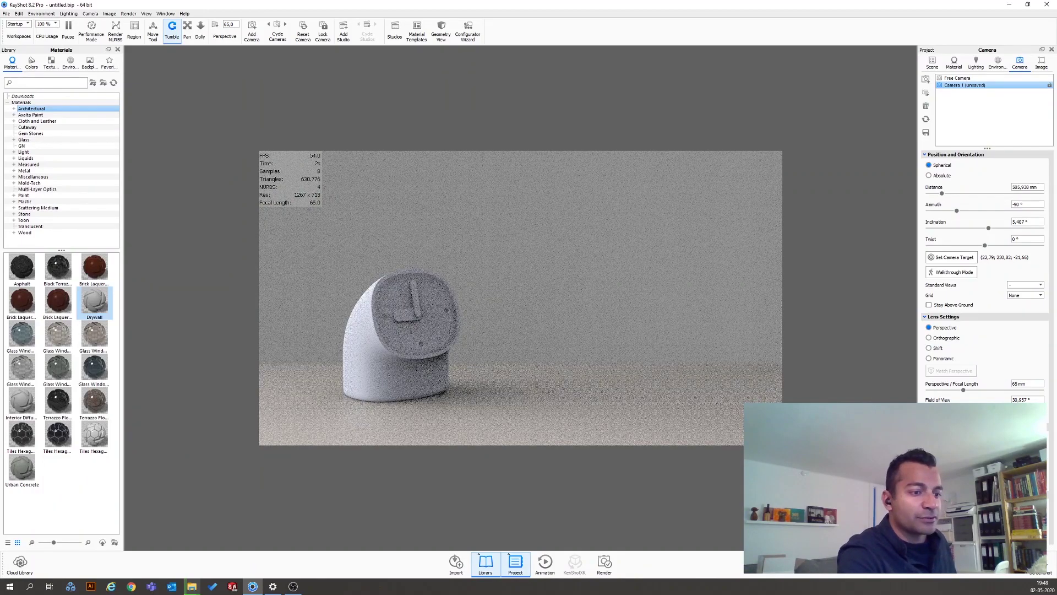
pyautogui.click(926, 133)
# Switch to the Free Camera and apply a Point Light material from the Light library to the small blue object beyond the side wall.
pyautogui.click(958, 79)
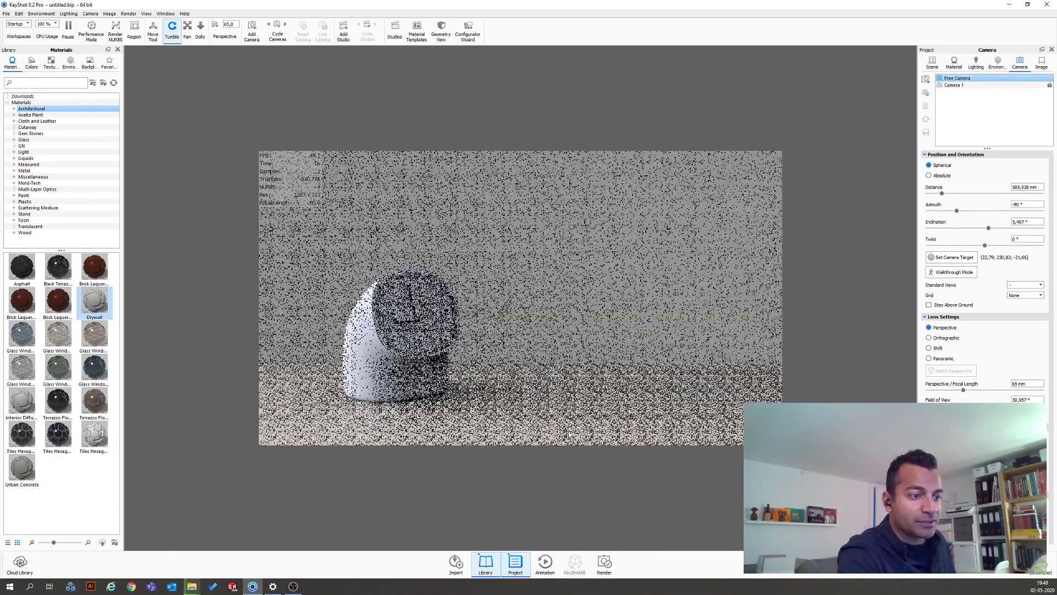
pyautogui.scroll(-5, 488, 377)
pyautogui.moveTo(488, 376); pyautogui.dragTo(524, 440)
pyautogui.scroll(-3, 522, 370)
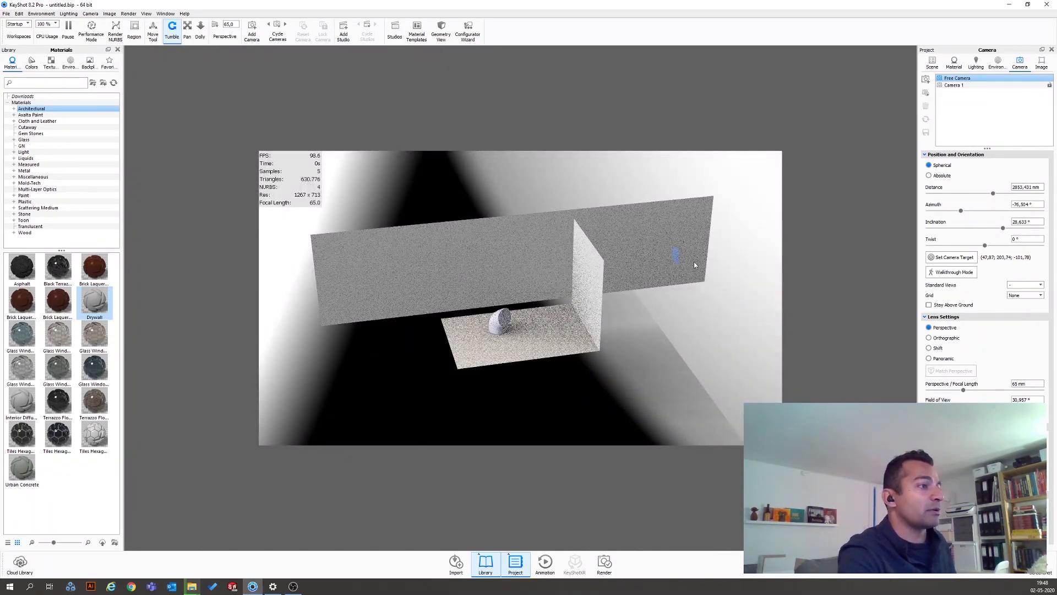
pyautogui.click(23, 152)
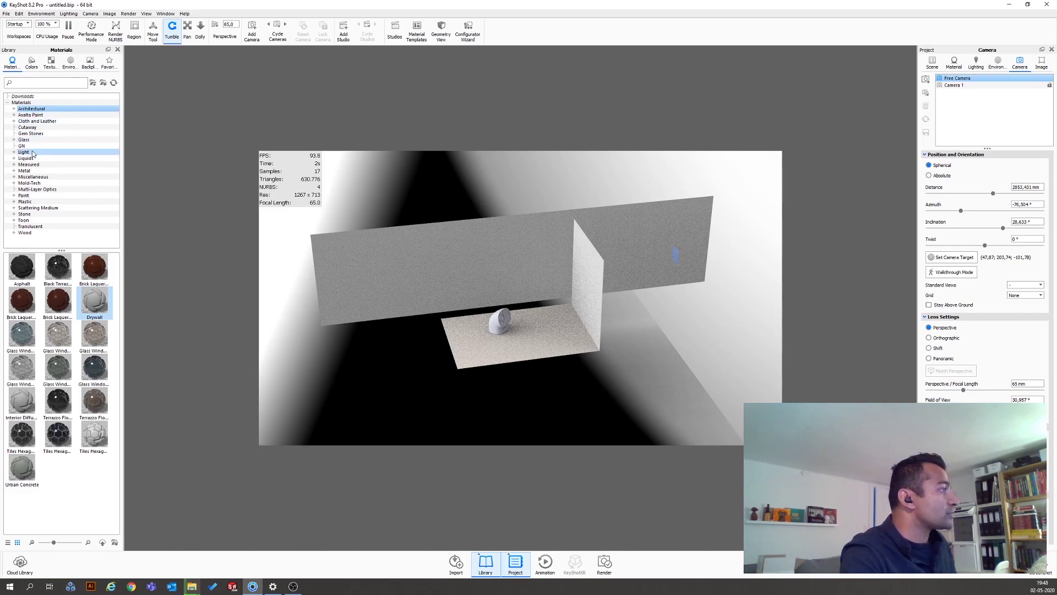
pyautogui.scroll(-3, 57, 442)
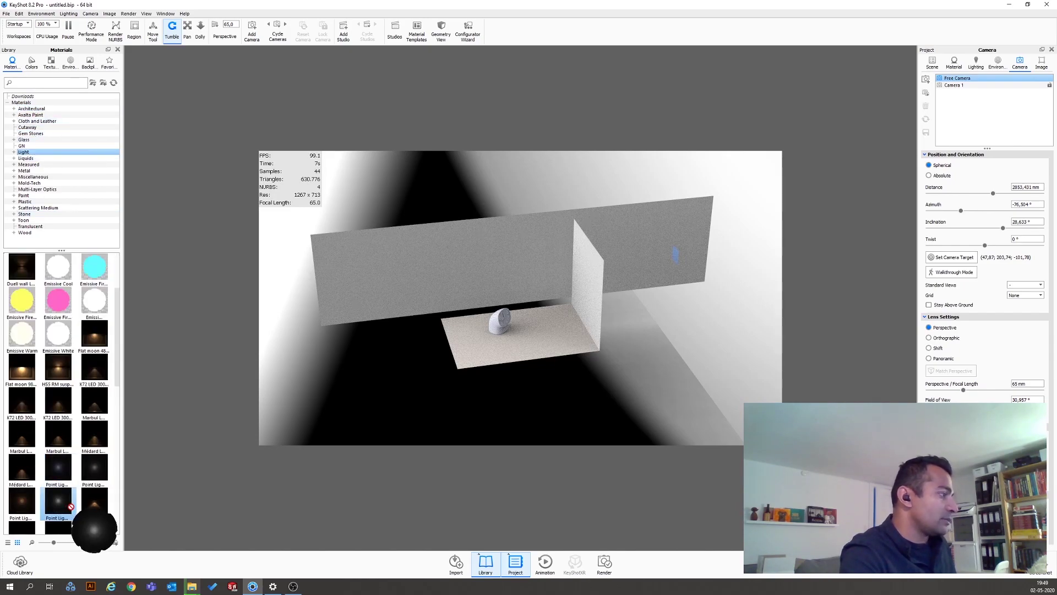
pyautogui.moveTo(100, 475); pyautogui.dragTo(676, 257)
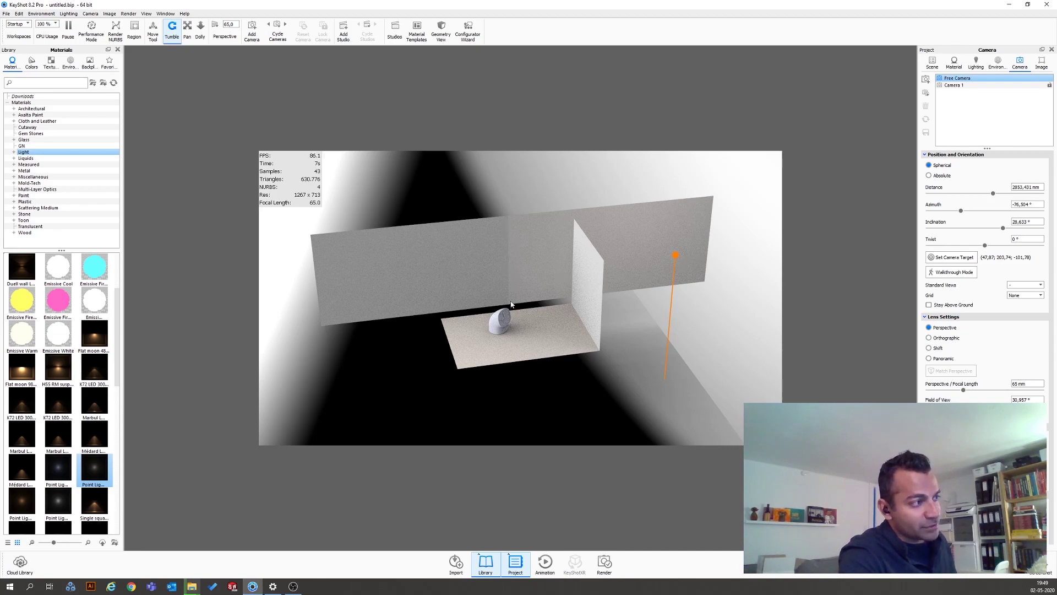
pyautogui.doubleClick(586, 290)
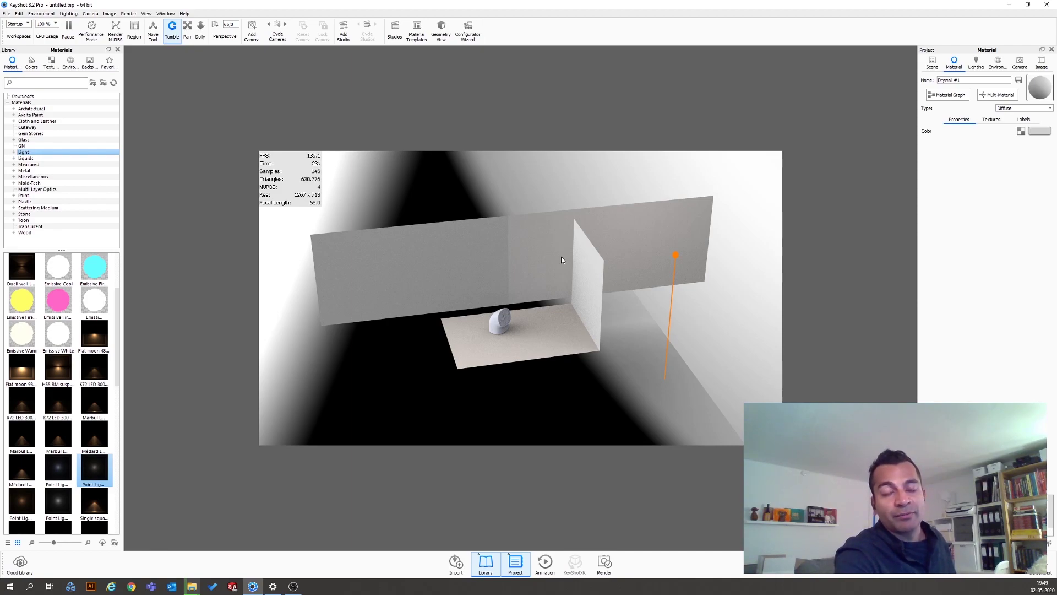
pyautogui.click(976, 66)
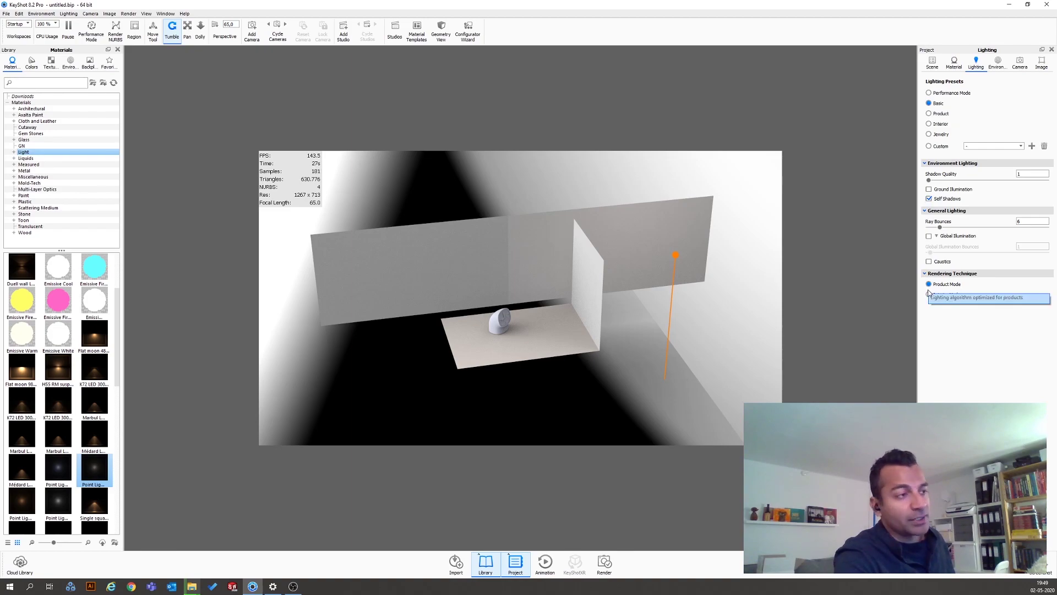
pyautogui.click(998, 65)
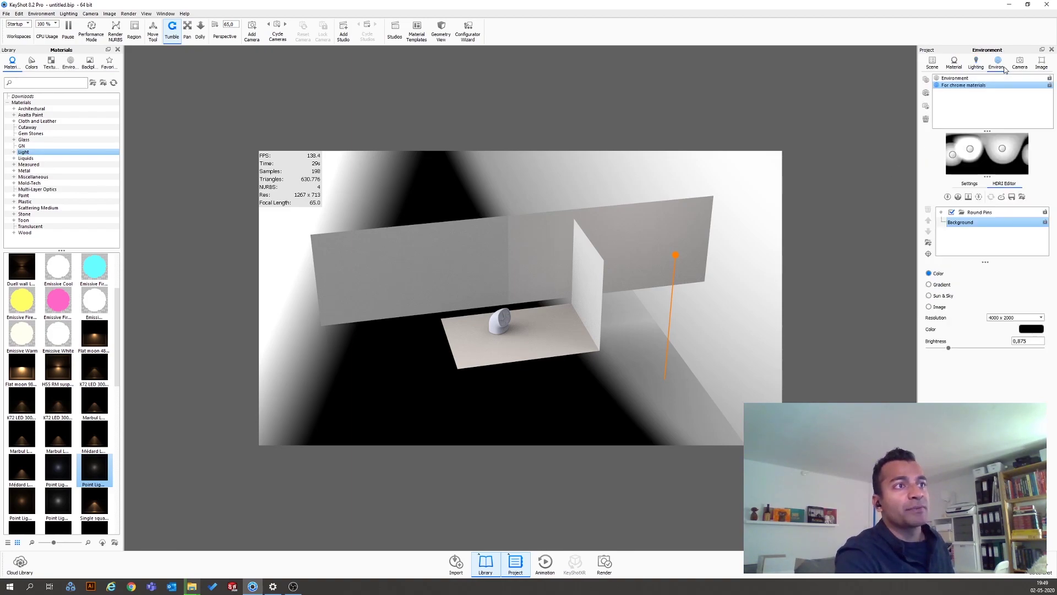
# Open the side wall's Drywall #1 material graph and add a Texture Map node below the Noise (Fractal) node.
pyautogui.doubleClick(589, 280)
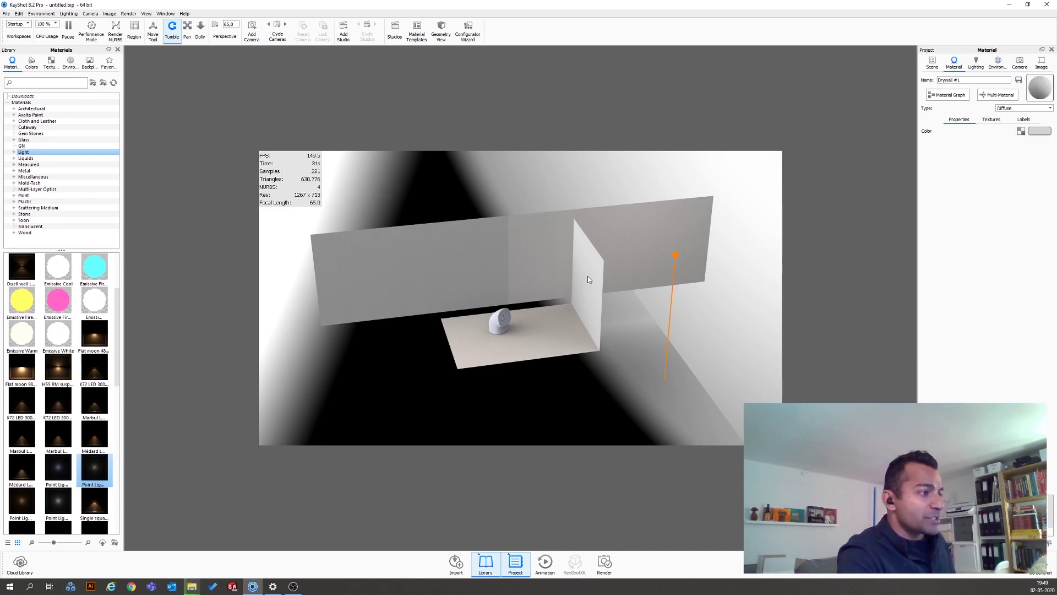
pyautogui.click(943, 98)
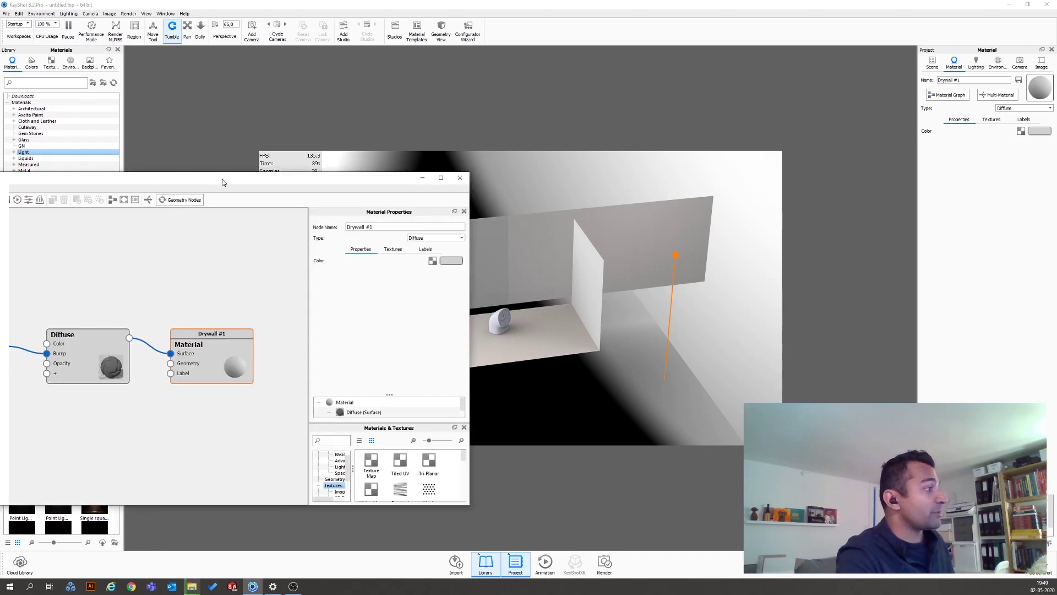
pyautogui.moveTo(206, 182); pyautogui.dragTo(531, 84)
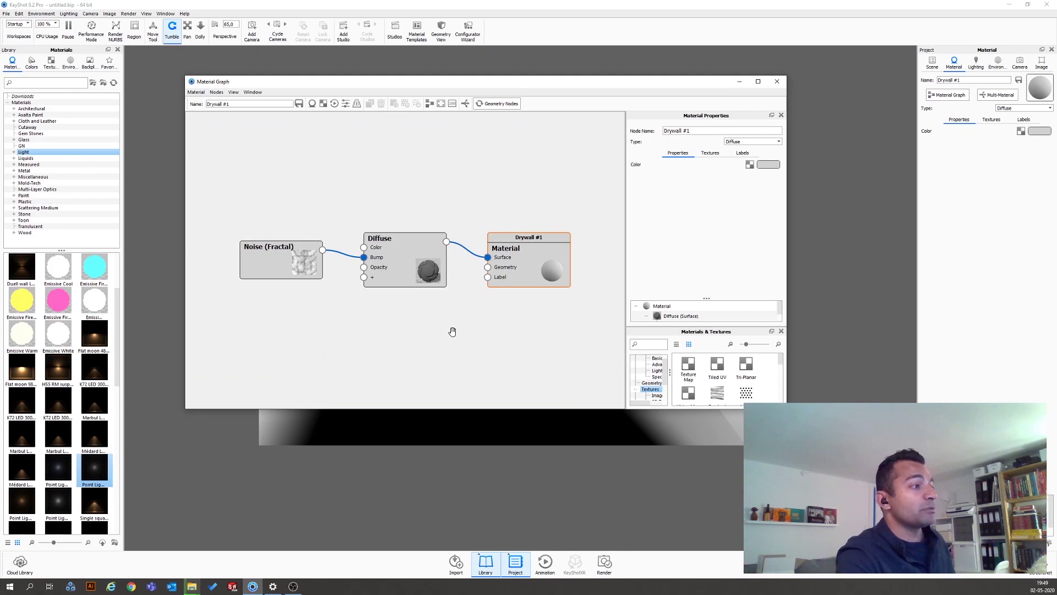
pyautogui.rightClick(395, 310)
pyautogui.moveTo(421, 336)
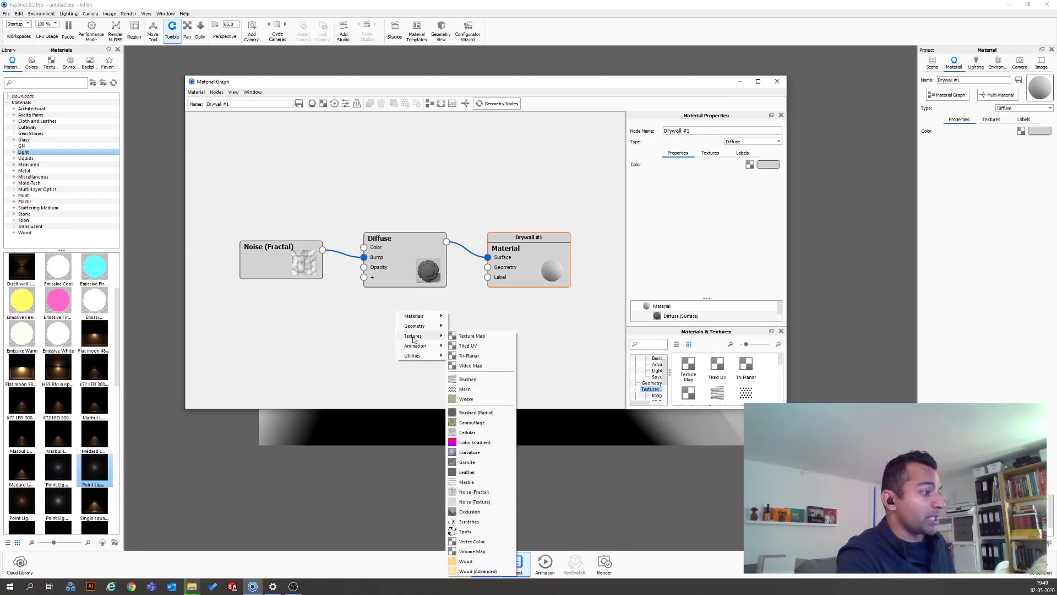
pyautogui.click(463, 337)
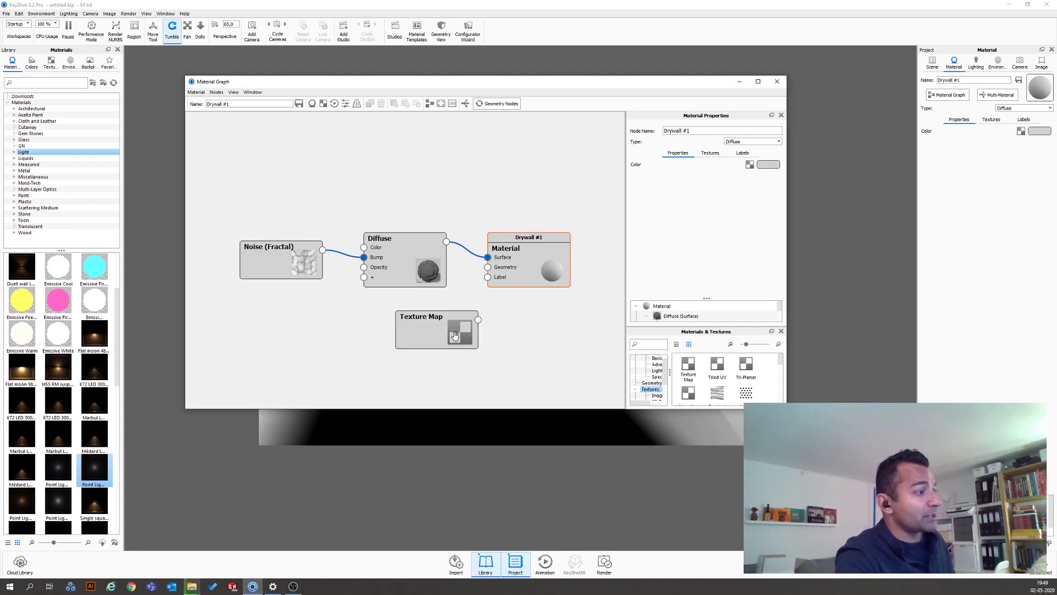
pyautogui.moveTo(442, 333); pyautogui.dragTo(313, 348)
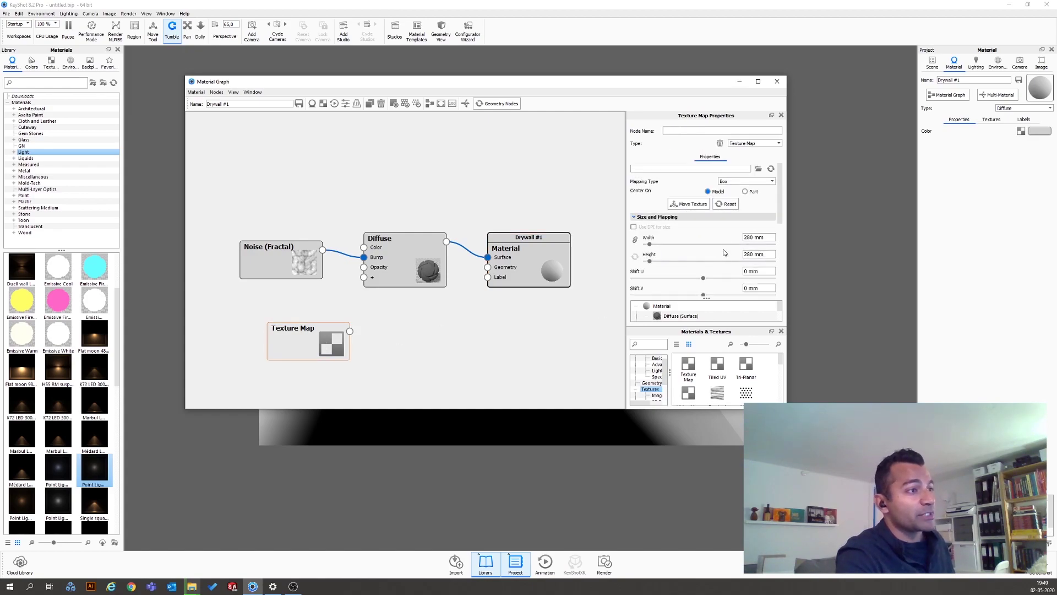
# Set the Texture Map's mapping type to Planar and load window-01.png from the Windows folder inside assets.
pyautogui.click(749, 181)
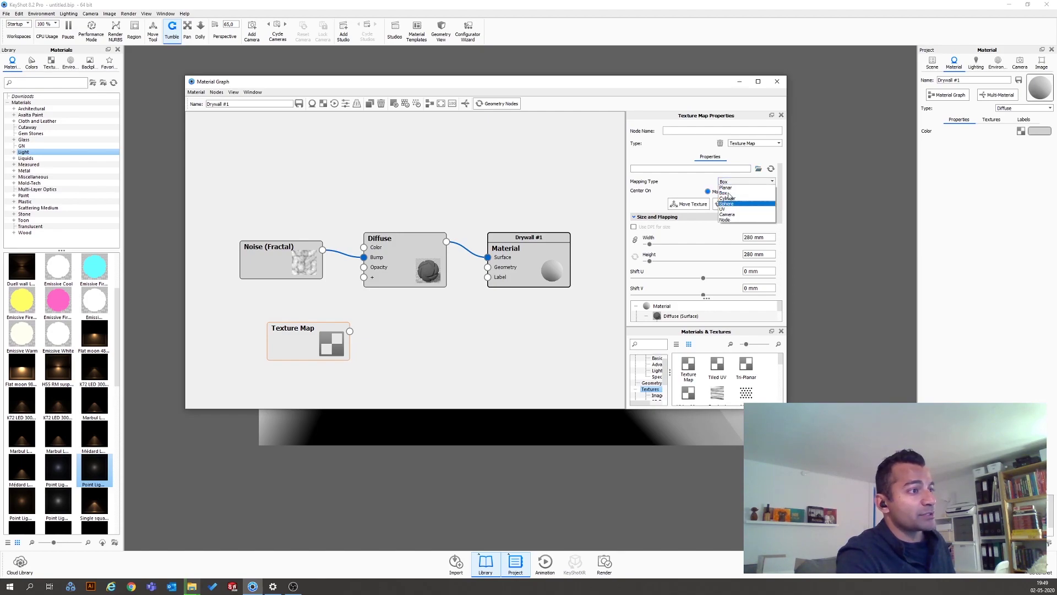
pyautogui.click(726, 188)
pyautogui.moveTo(665, 90); pyautogui.dragTo(543, 97)
pyautogui.click(636, 176)
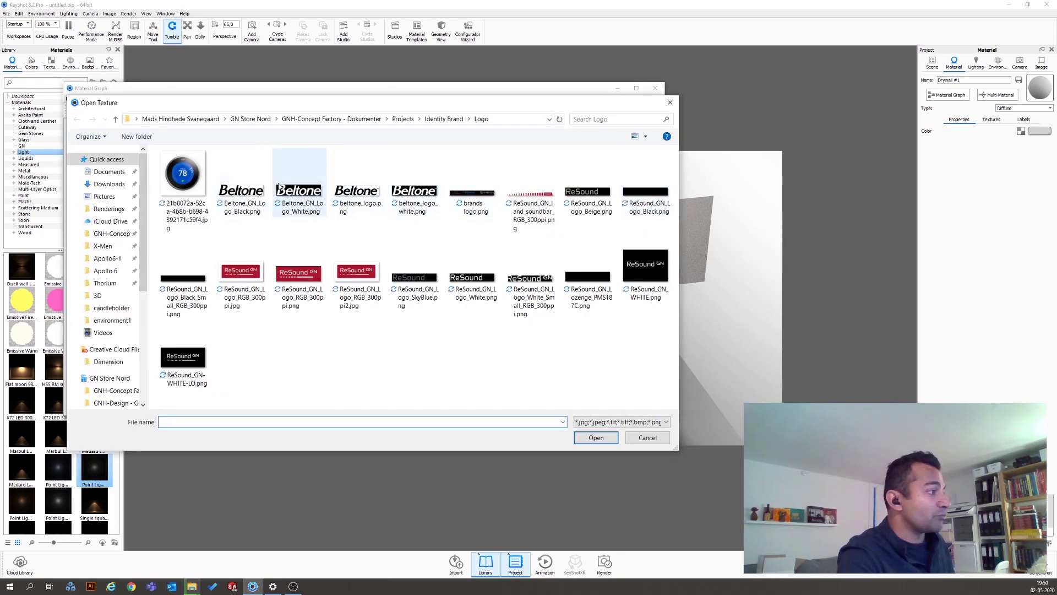
pyautogui.click(110, 308)
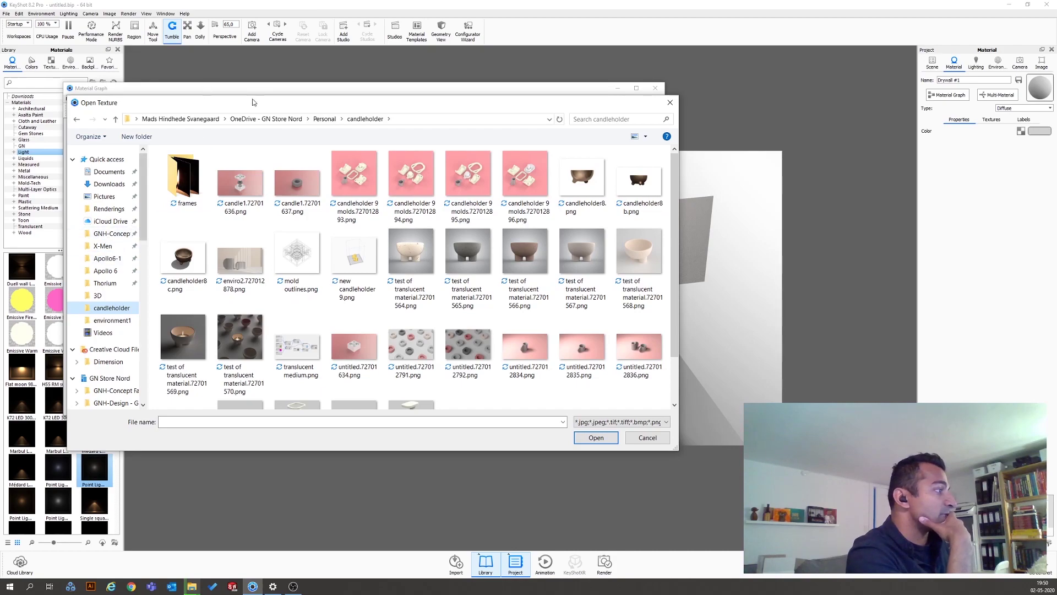
pyautogui.click(325, 119)
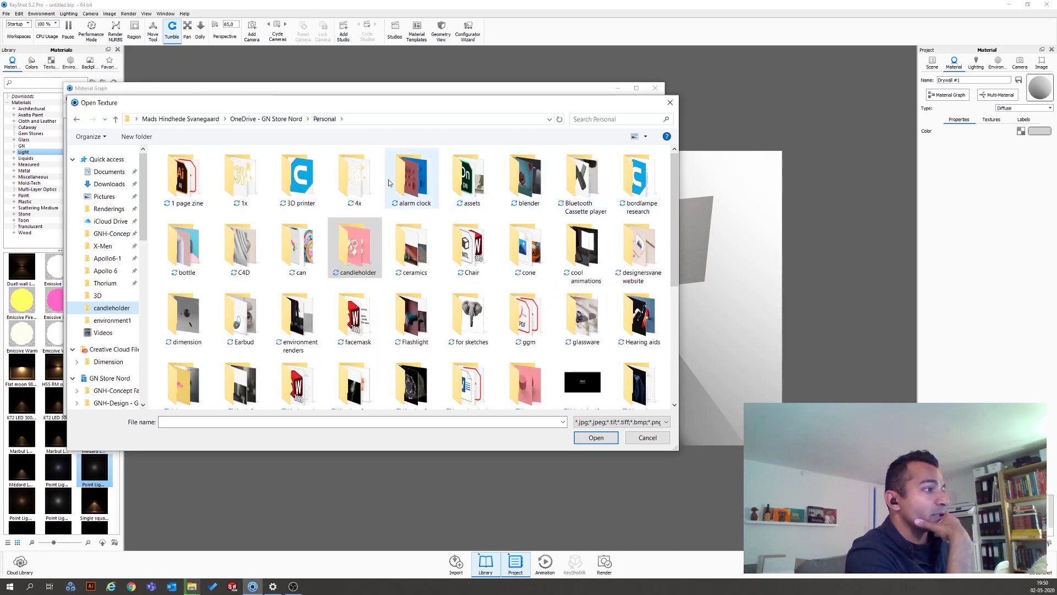
pyautogui.doubleClick(470, 177)
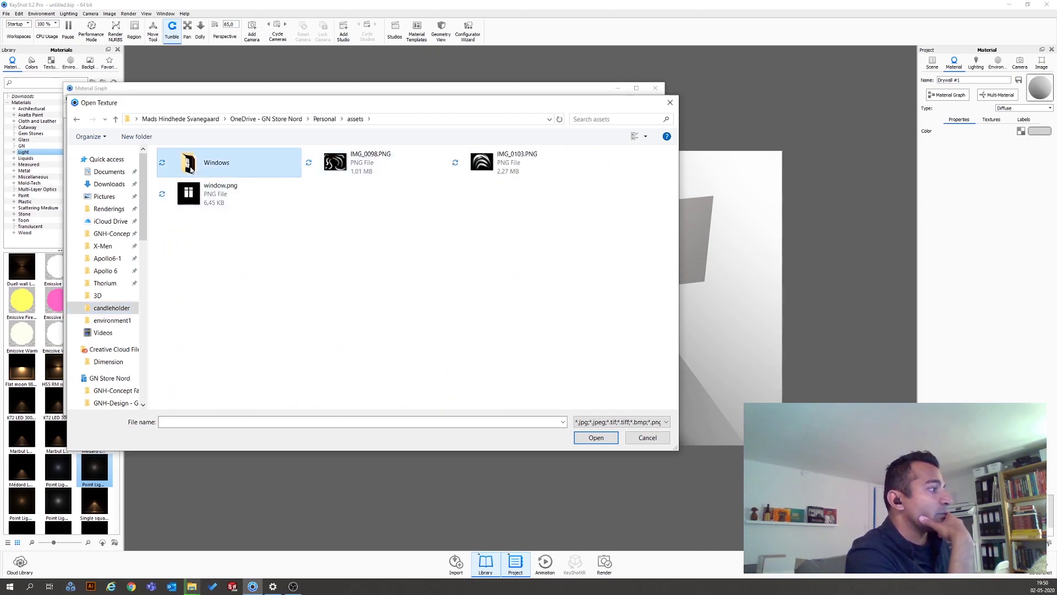
pyautogui.doubleClick(189, 164)
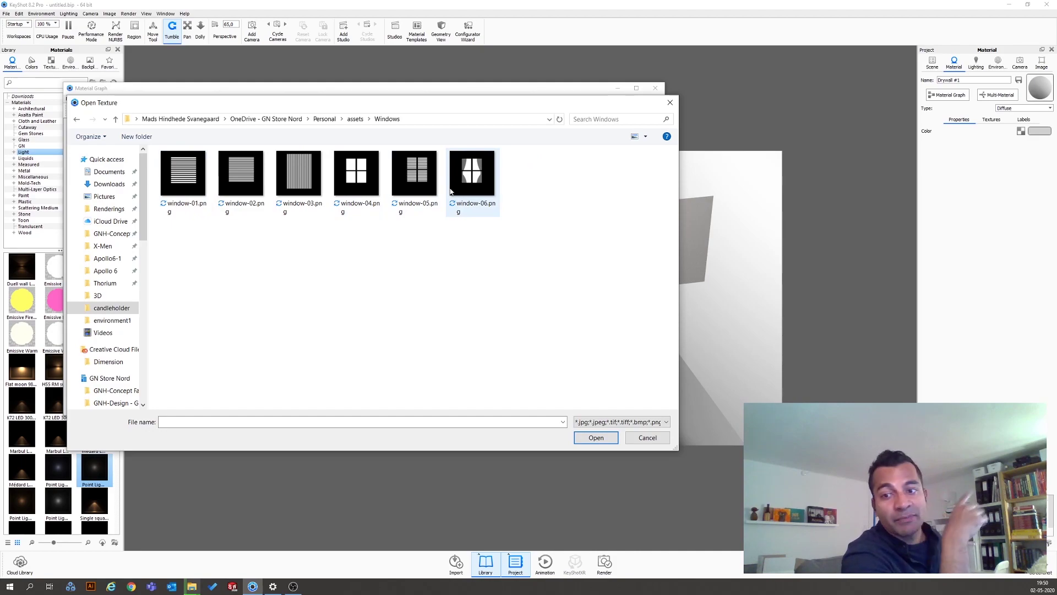
pyautogui.click(193, 186)
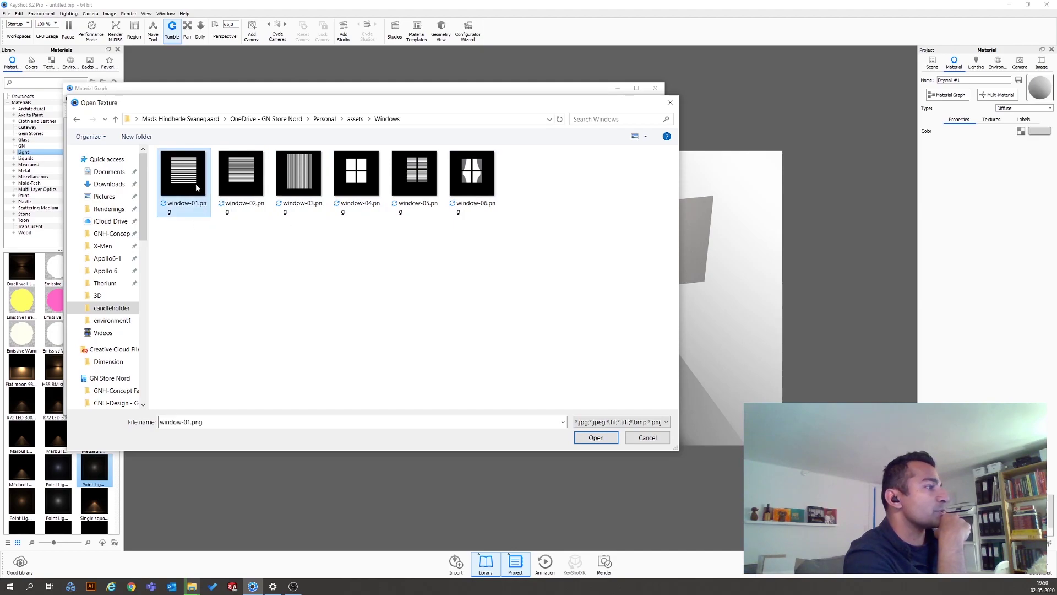
pyautogui.click(592, 437)
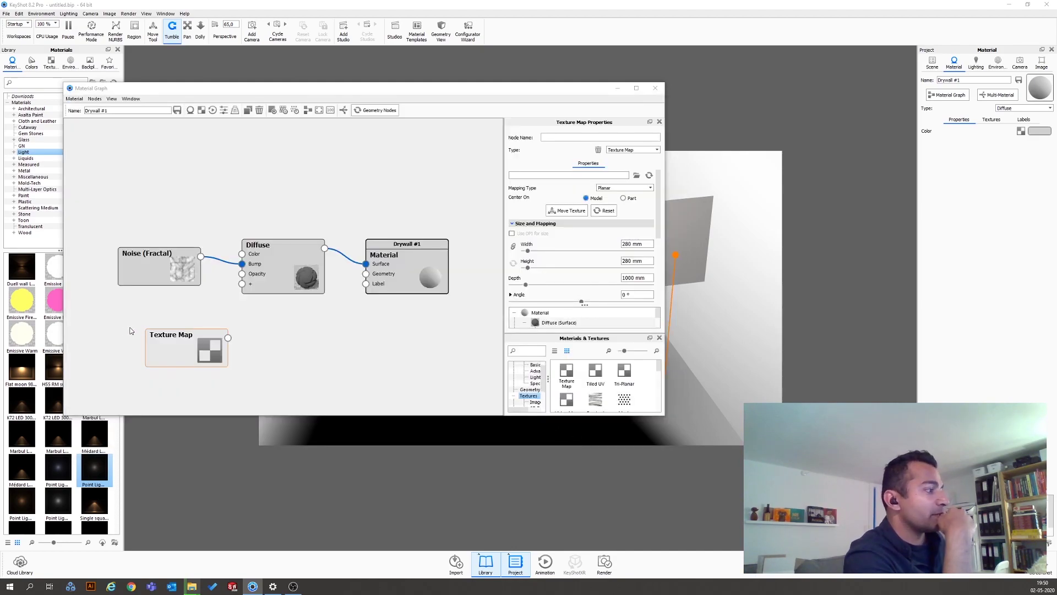
pyautogui.moveTo(374, 88); pyautogui.dragTo(261, 60)
pyautogui.moveTo(692, 303); pyautogui.dragTo(732, 301)
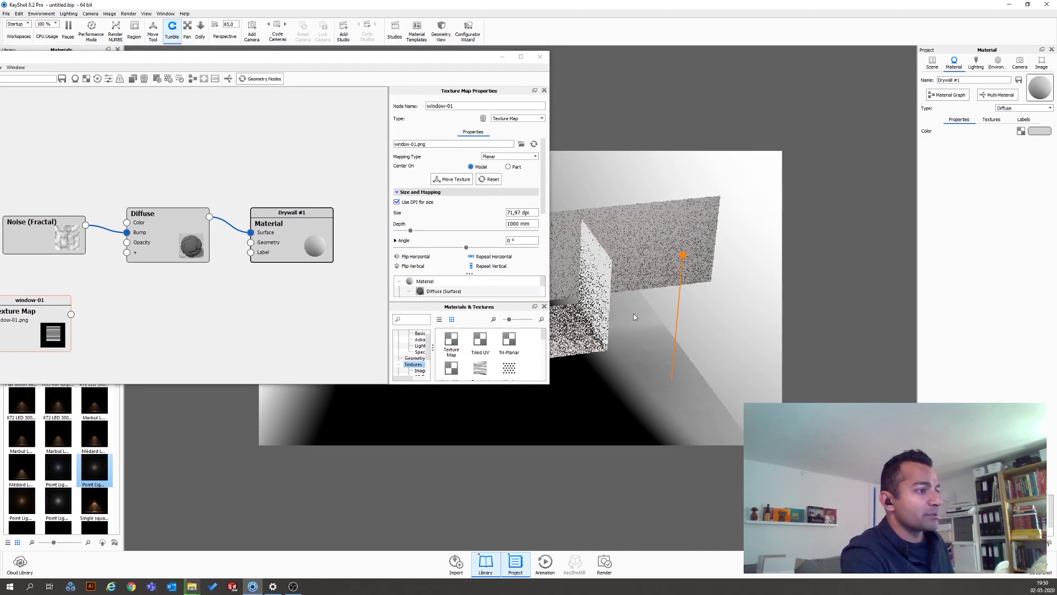
# Preview the window-01 texture on the side wall and set its width and height to 390 mm with DPI sizing off.
pyautogui.click(33, 336)
pyautogui.moveTo(33, 336); pyautogui.dragTo(598, 317)
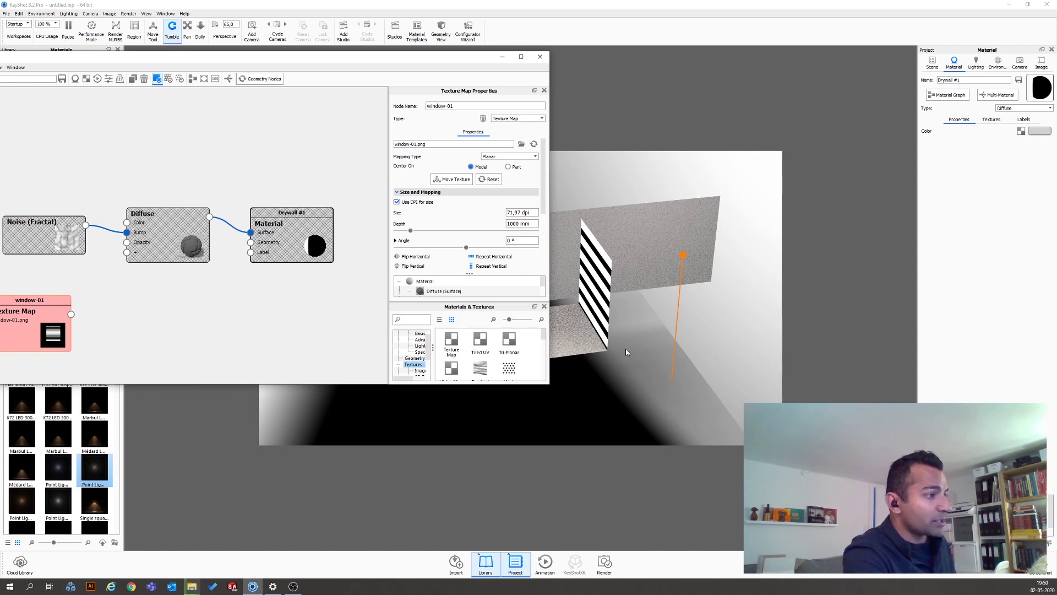
pyautogui.moveTo(701, 381); pyautogui.dragTo(710, 386)
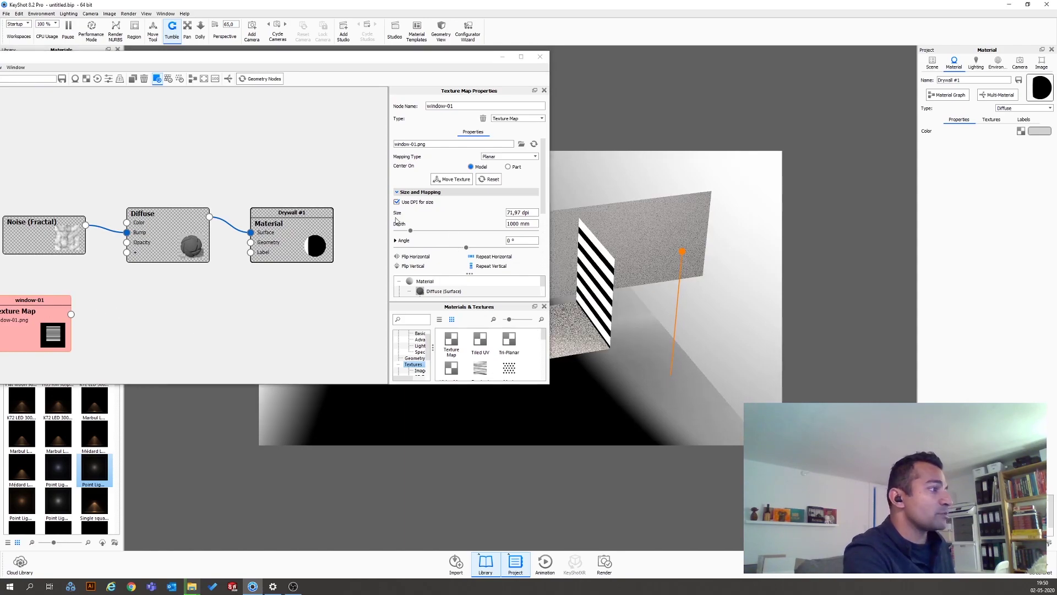
pyautogui.click(407, 203)
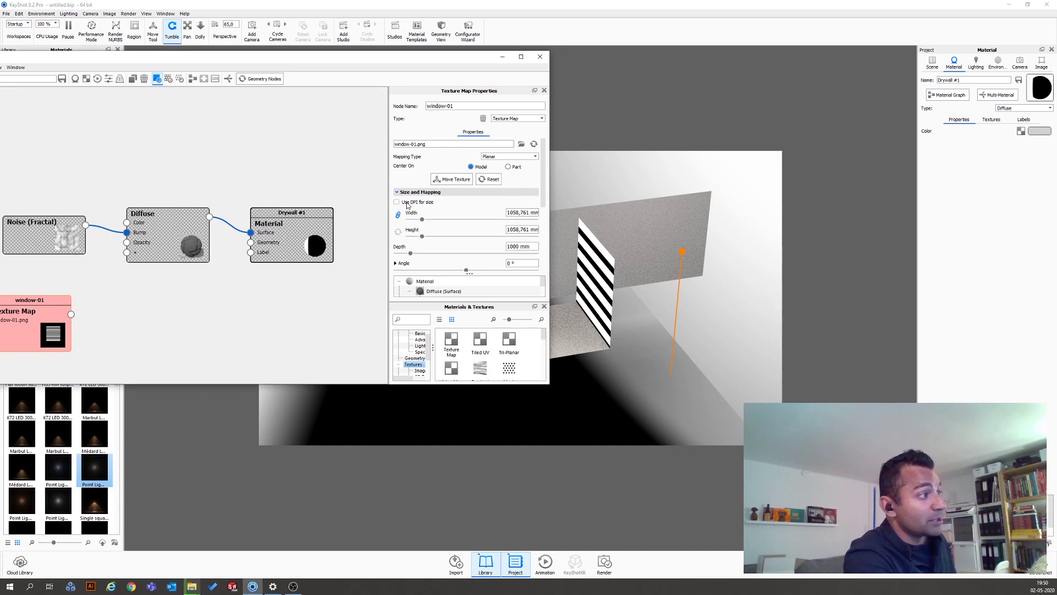
pyautogui.moveTo(421, 220); pyautogui.dragTo(415, 223)
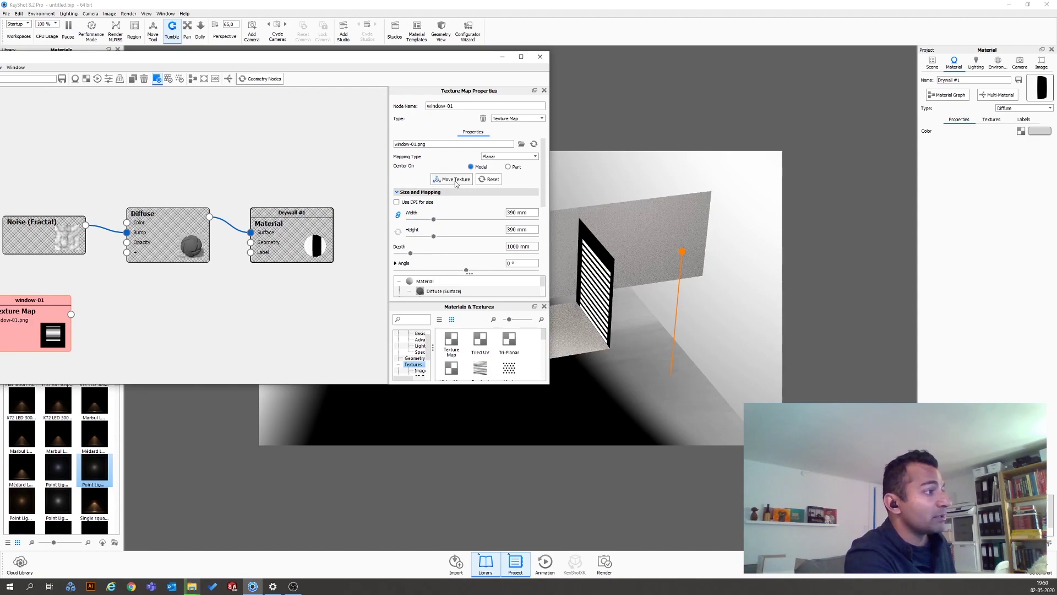
# Rotate the window texture to -90° with Move Texture and scale it down to about 289 mm to match the wall.
pyautogui.click(452, 180)
pyautogui.moveTo(602, 250); pyautogui.dragTo(614, 286)
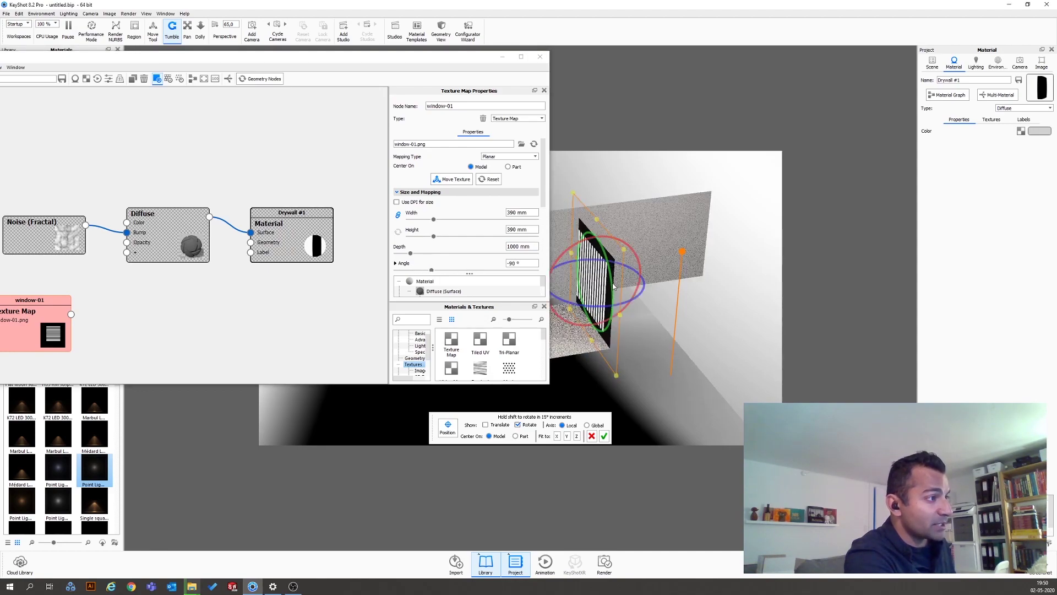
pyautogui.moveTo(572, 197); pyautogui.dragTo(647, 223)
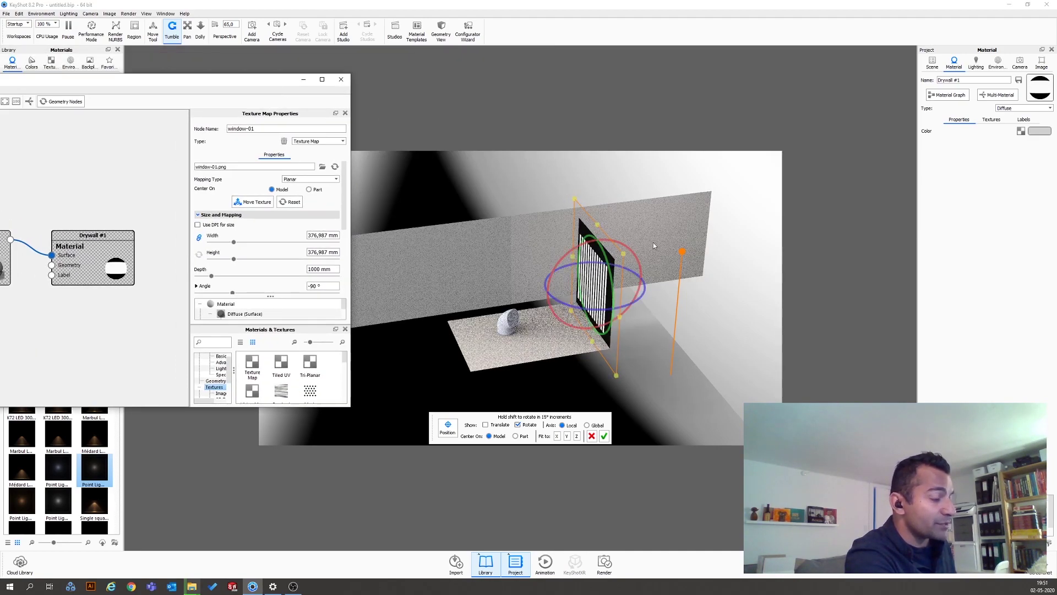
pyautogui.moveTo(573, 195); pyautogui.dragTo(578, 215)
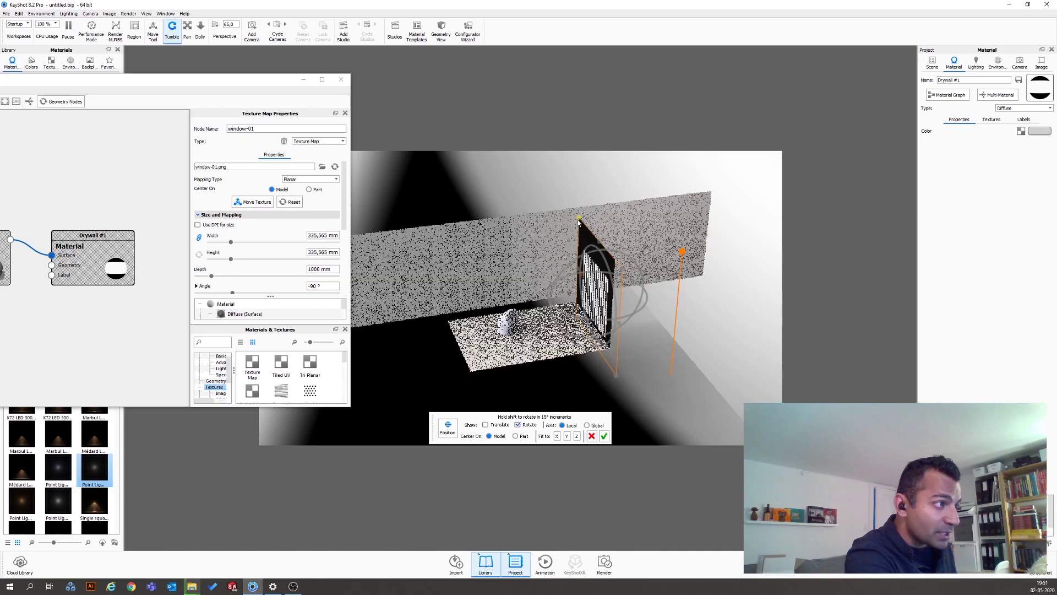
pyautogui.moveTo(617, 375); pyautogui.dragTo(608, 352)
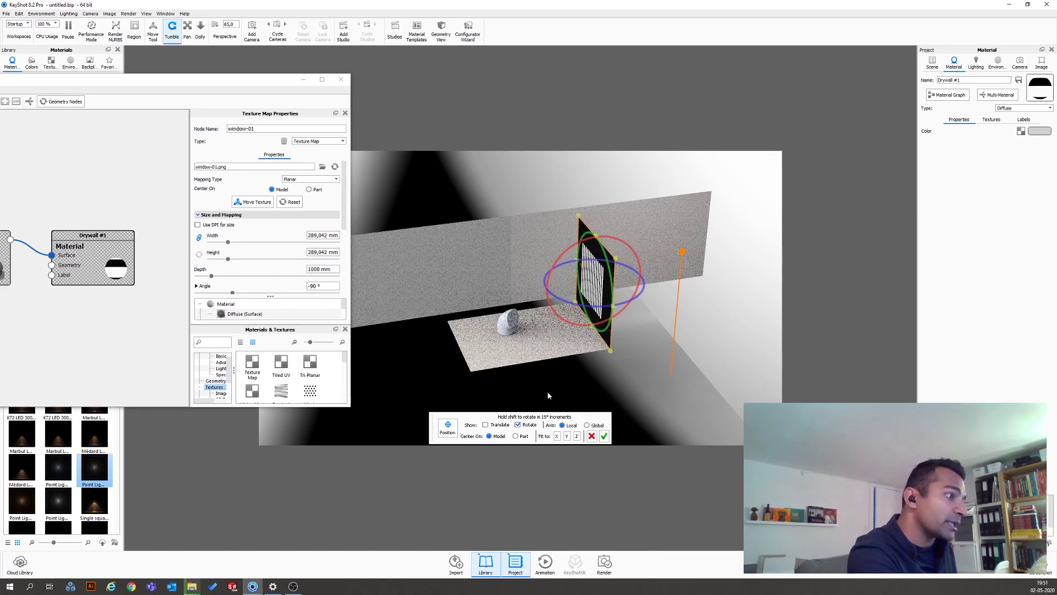
pyautogui.moveTo(692, 387); pyautogui.dragTo(623, 356)
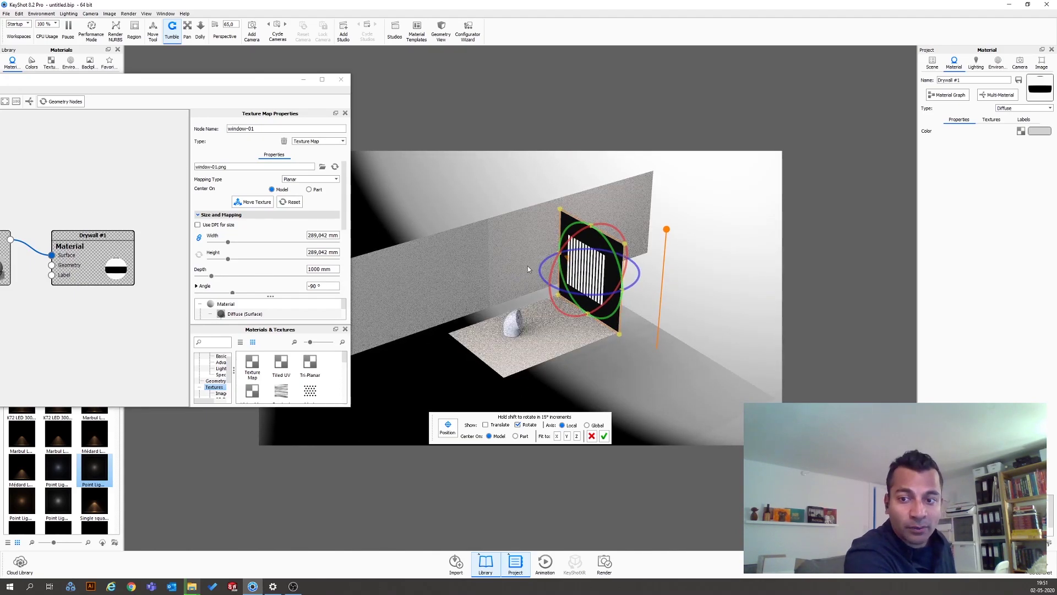
pyautogui.click(605, 436)
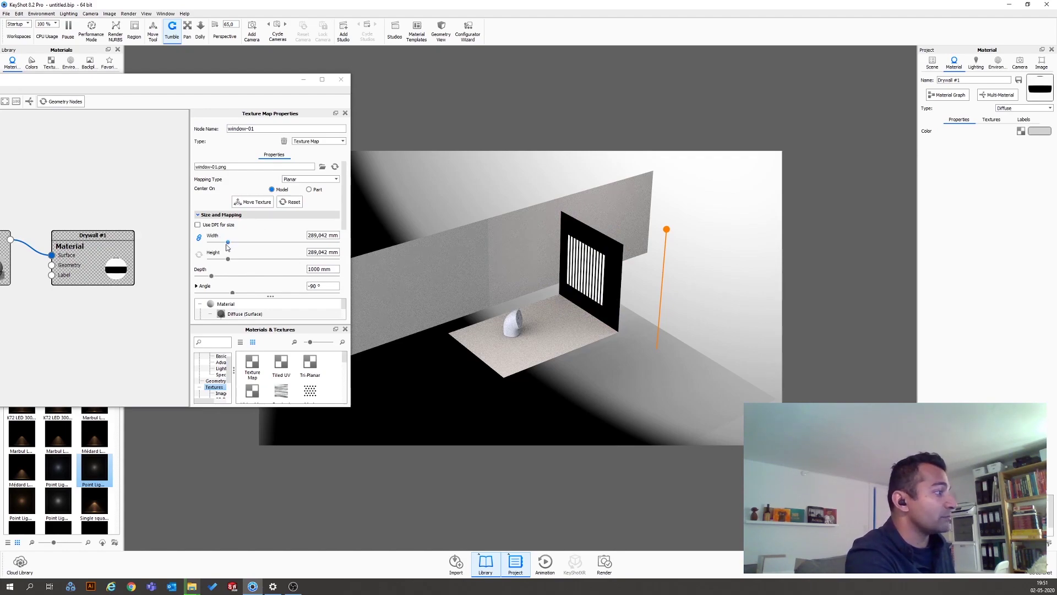
# Reduce the window texture's width and height to 168 mm and turn off horizontal and vertical repeat, keeping it two-sided.
pyautogui.moveTo(224, 242); pyautogui.dragTo(222, 243)
pyautogui.scroll(-3, 274, 258)
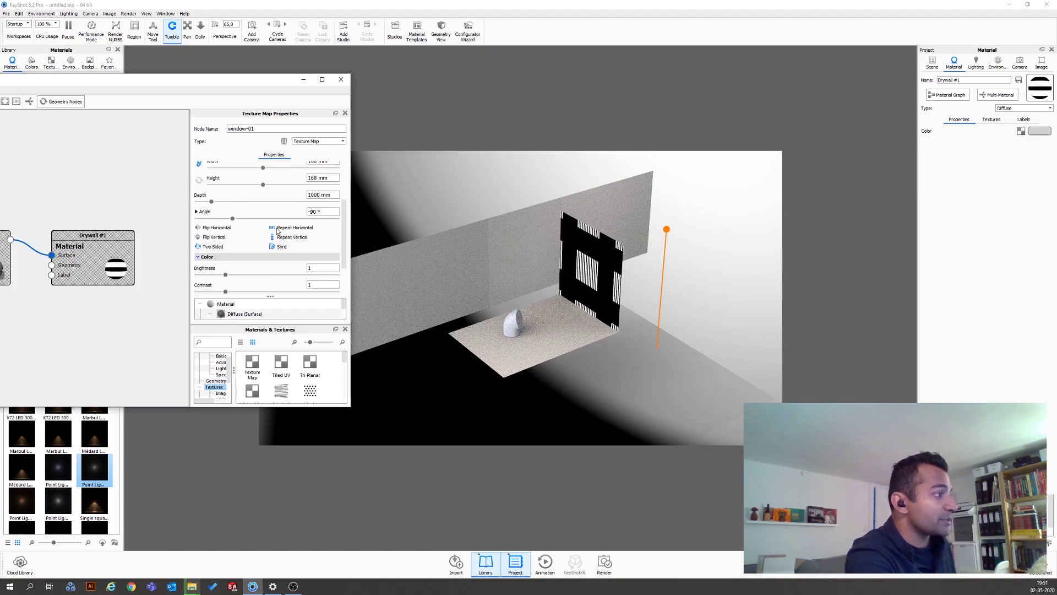
pyautogui.click(273, 237)
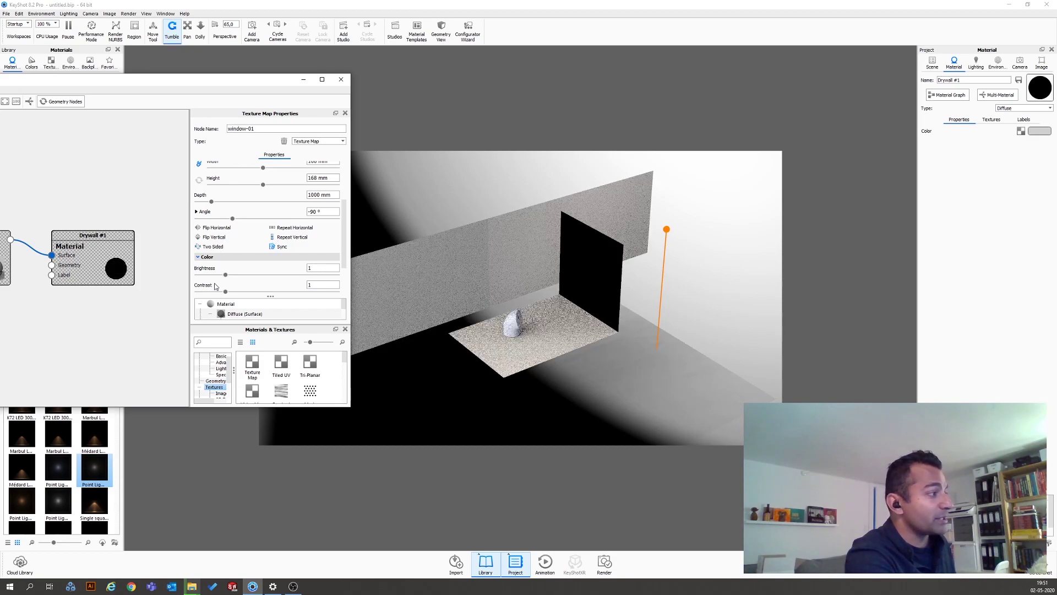
pyautogui.click(204, 247)
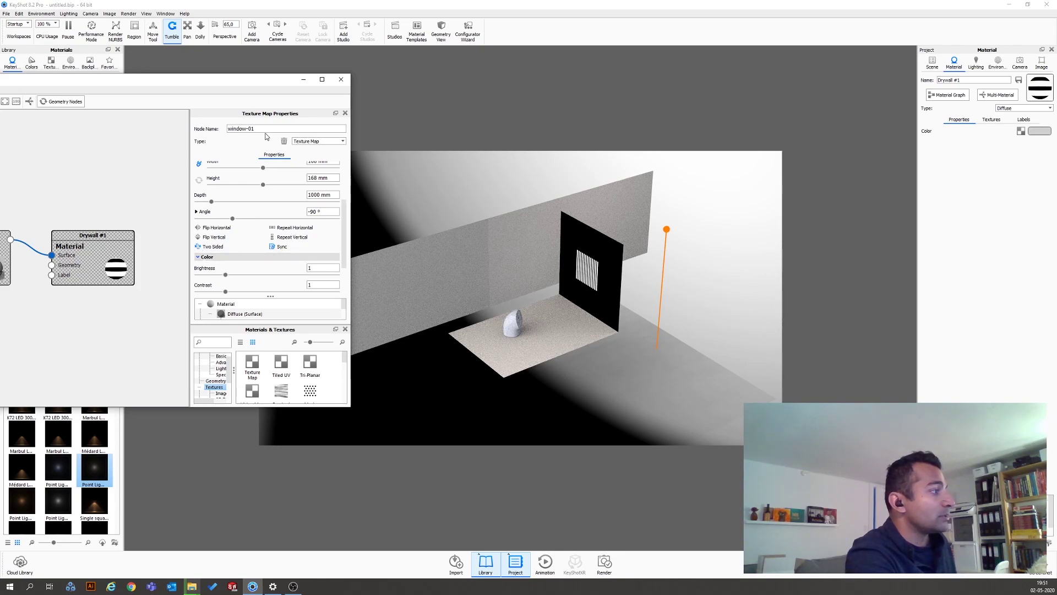
# Translate the window texture with Move Texture along the side wall toward its front edge.
pyautogui.scroll(1, 261, 246)
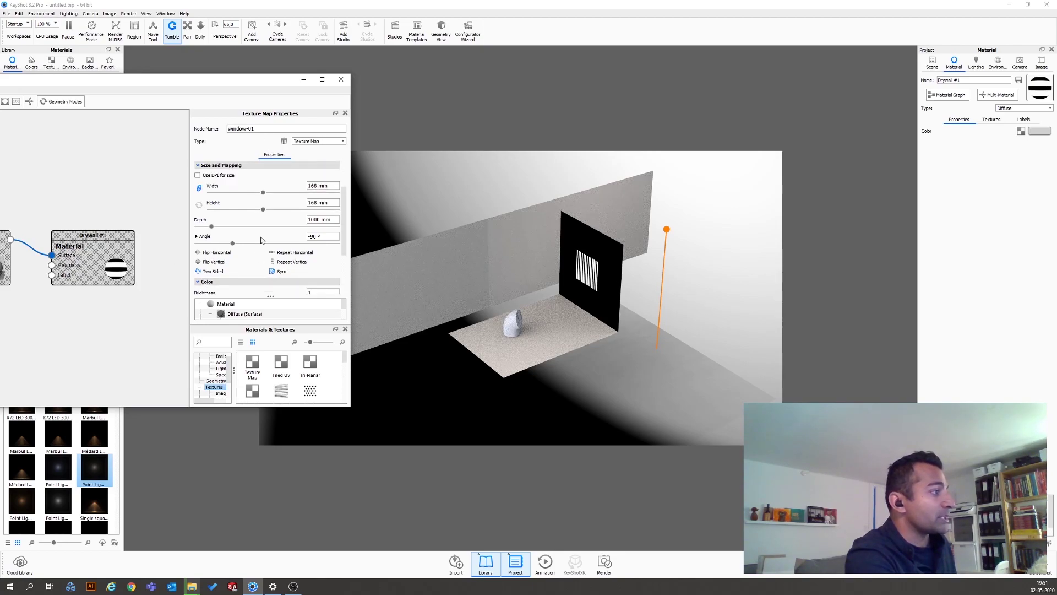
pyautogui.scroll(2, 249, 191)
pyautogui.click(257, 203)
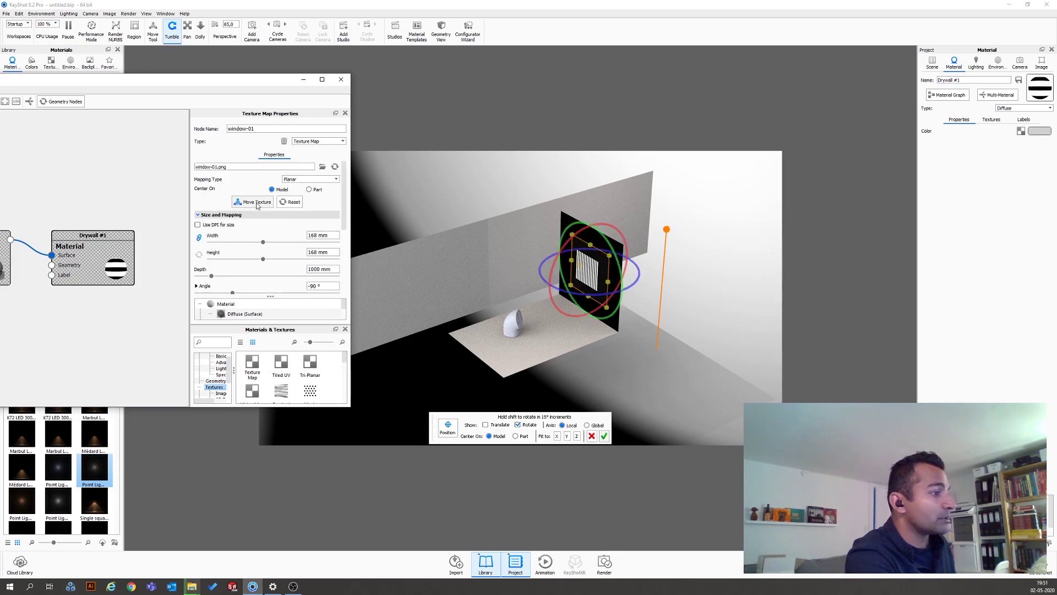
pyautogui.click(485, 425)
pyautogui.moveTo(555, 252); pyautogui.dragTo(581, 268)
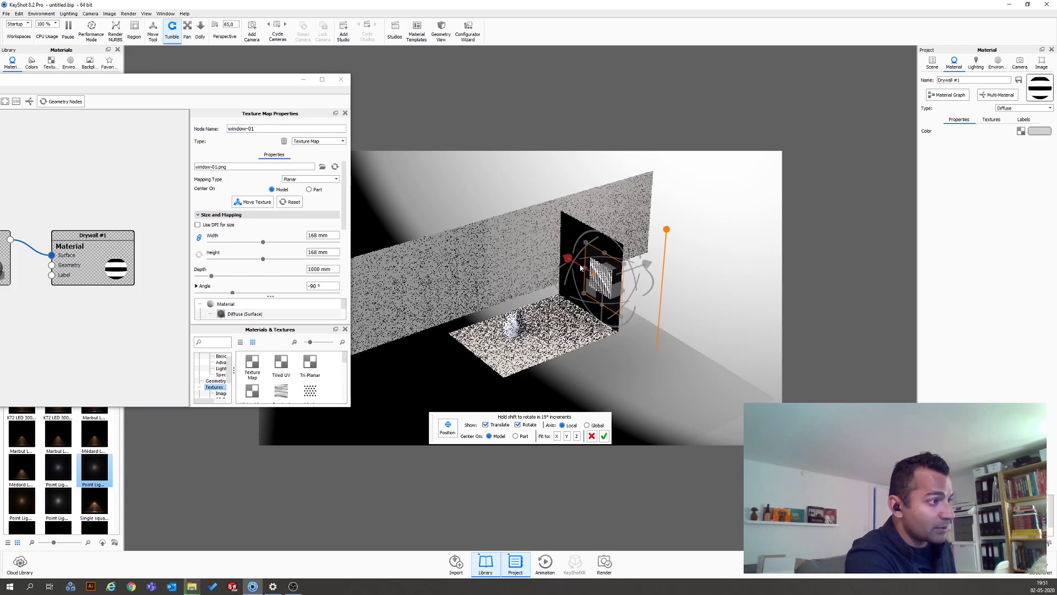
pyautogui.click(604, 436)
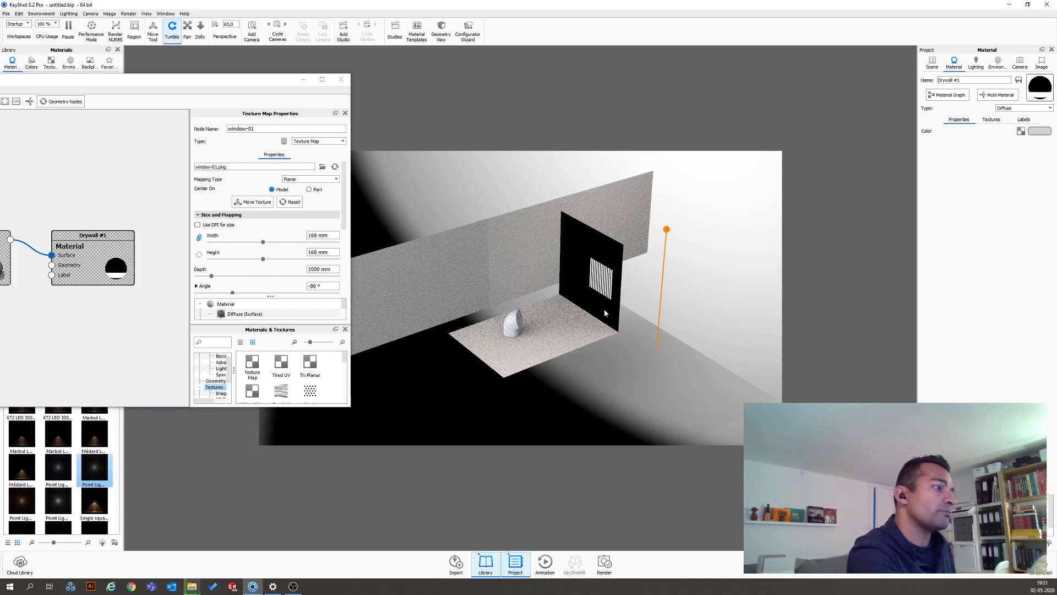
# Reopen the Drywall #1 material graph without the texture preview and connect the window-01 texture to the Diffuse node's Opacity.
pyautogui.click(341, 80)
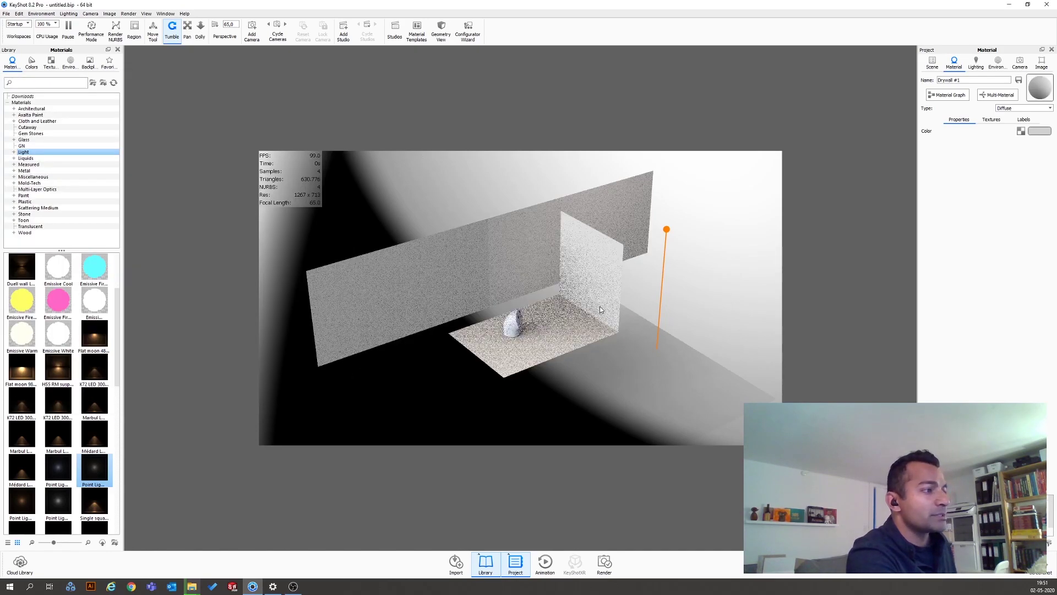
pyautogui.click(945, 95)
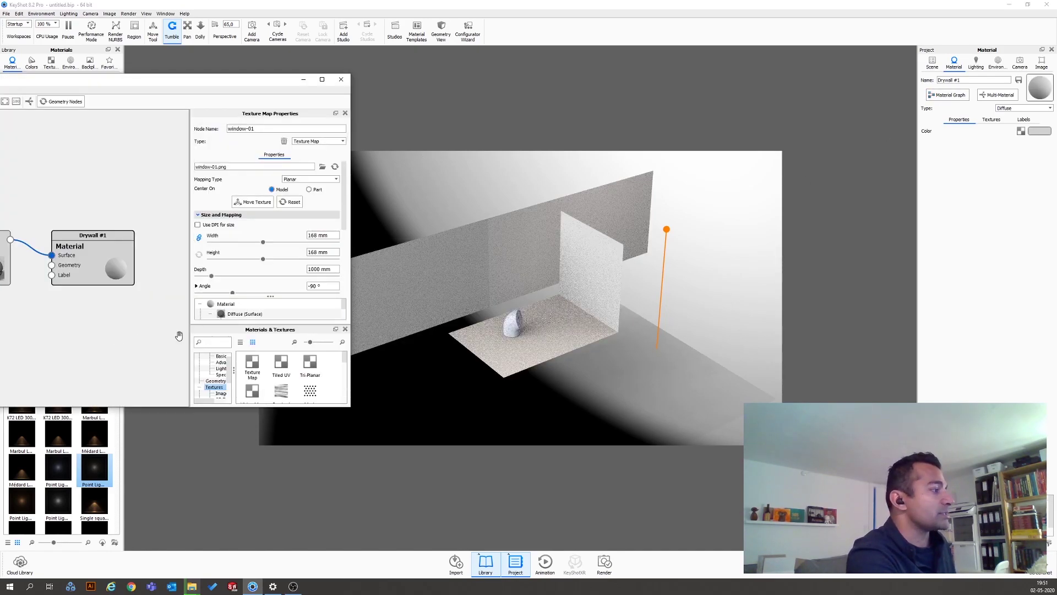
pyautogui.moveTo(144, 93); pyautogui.dragTo(431, 100)
pyautogui.moveTo(159, 344); pyautogui.dragTo(214, 271)
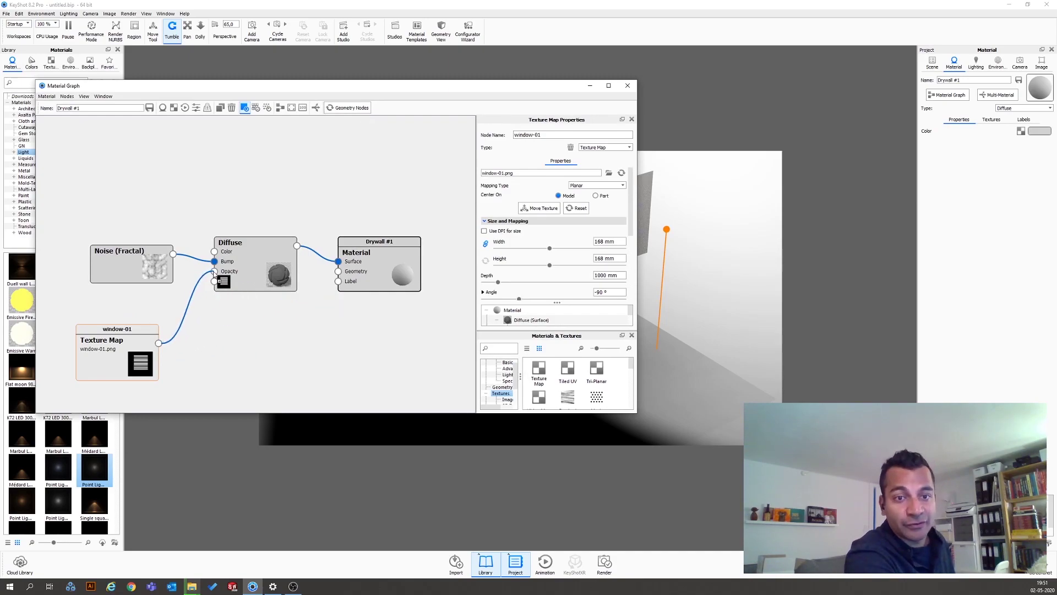
pyautogui.moveTo(277, 92); pyautogui.dragTo(34, 100)
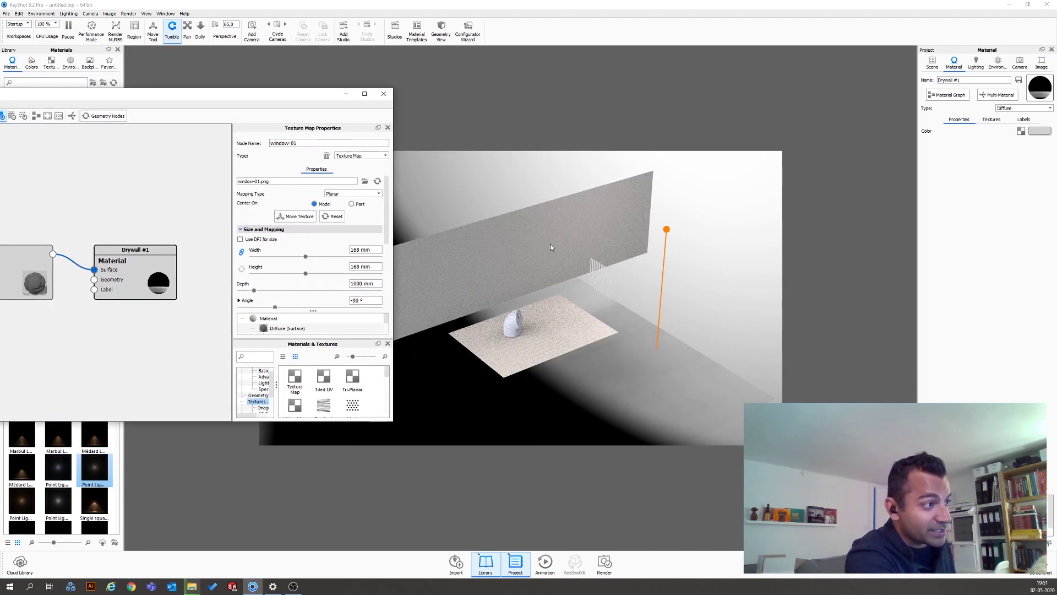
# Insert a Color Invert utility on the connection between the window-01 texture and the Diffuse Opacity, and close the material graph.
pyautogui.moveTo(135, 92); pyautogui.dragTo(470, 75)
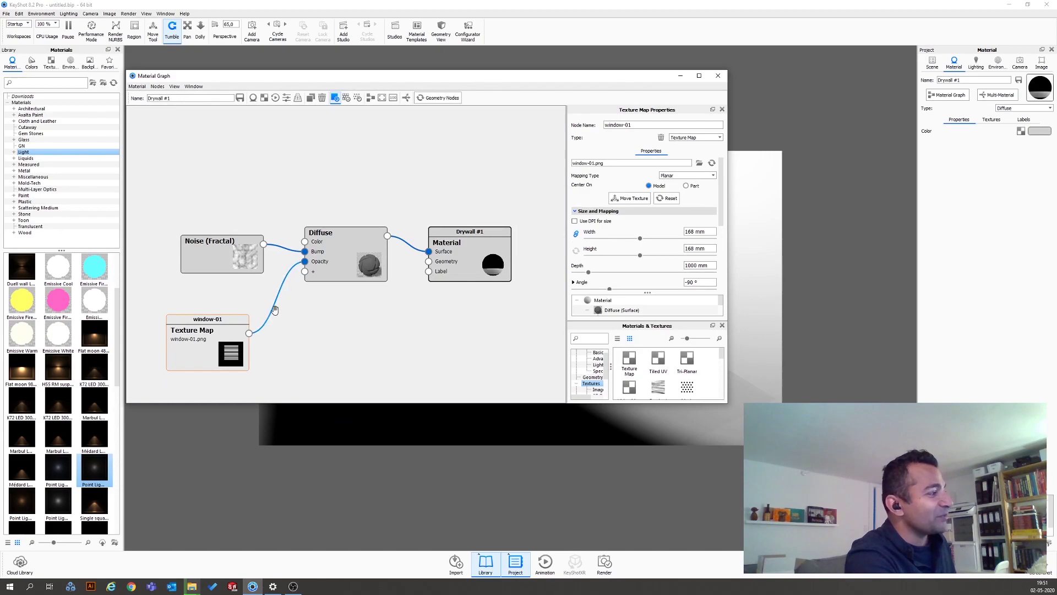
pyautogui.rightClick(274, 309)
pyautogui.click(268, 79)
pyautogui.moveTo(257, 88); pyautogui.dragTo(100, 69)
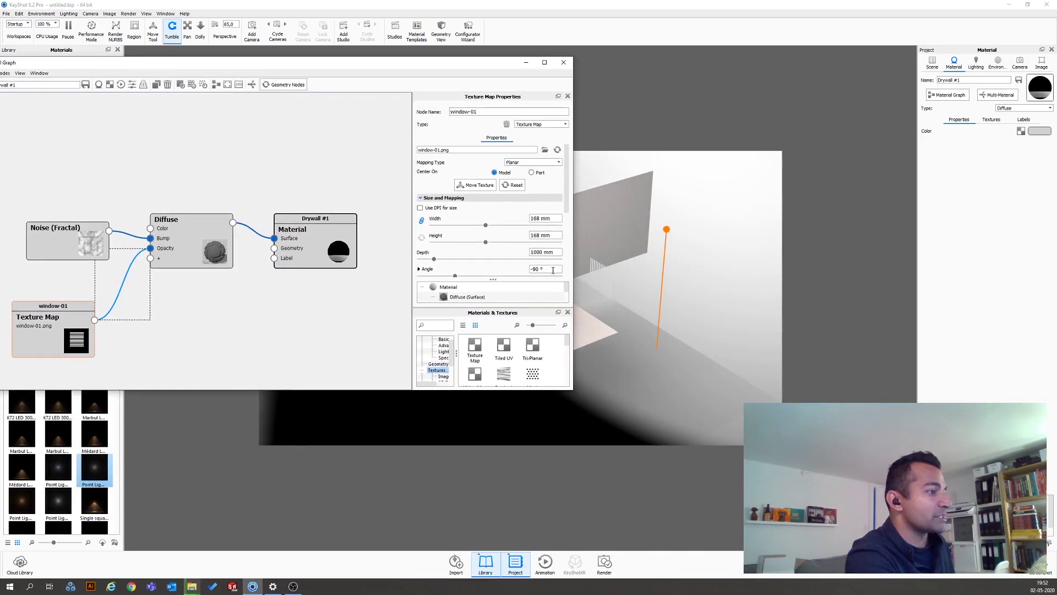
pyautogui.moveTo(574, 270); pyautogui.dragTo(438, 270)
pyautogui.rightClick(72, 279)
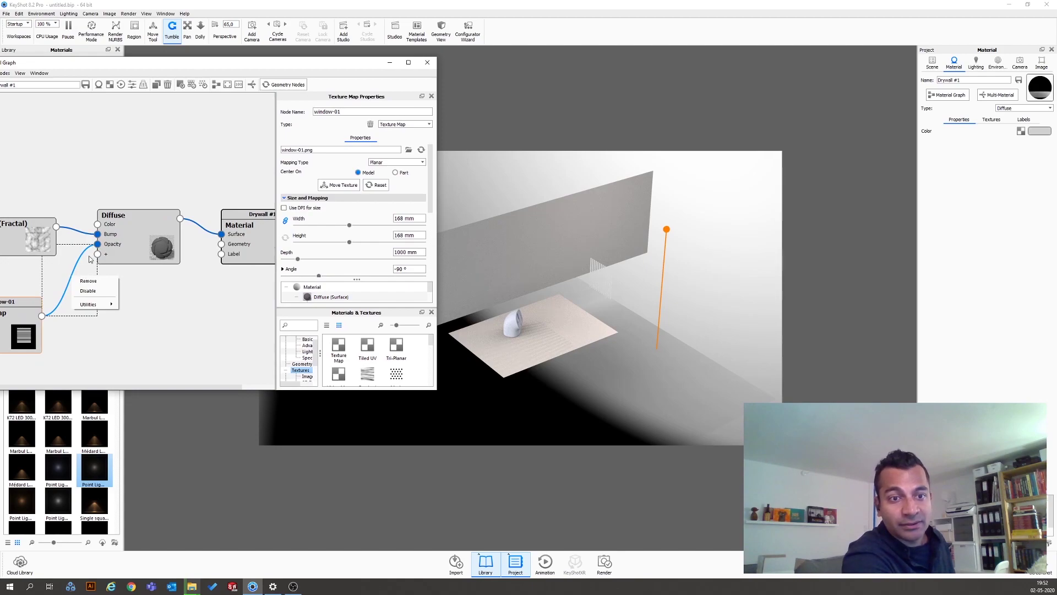
pyautogui.moveTo(94, 304)
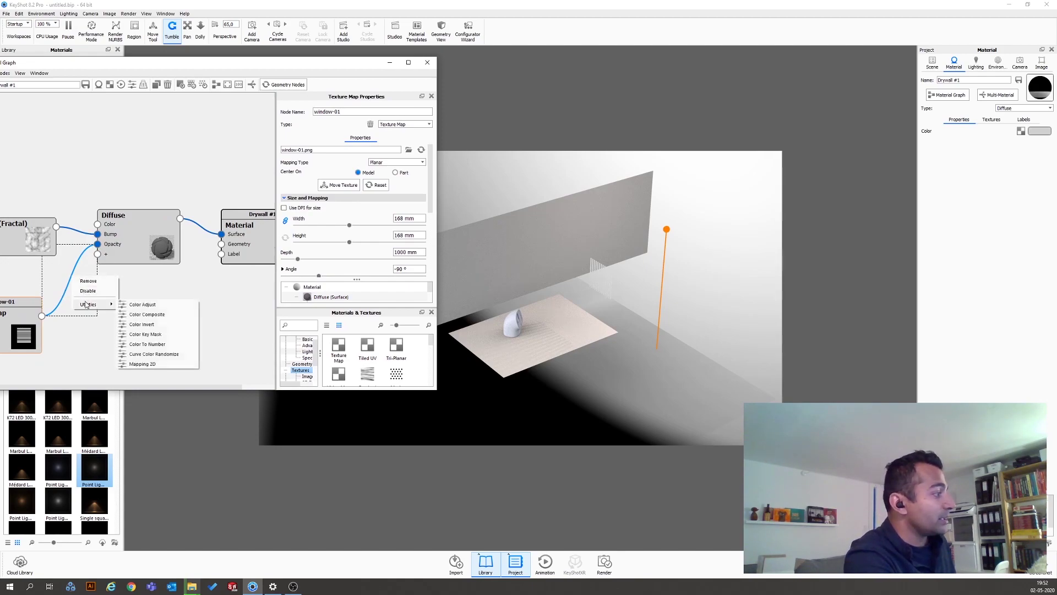
pyautogui.click(138, 323)
pyautogui.moveTo(111, 301); pyautogui.dragTo(86, 303)
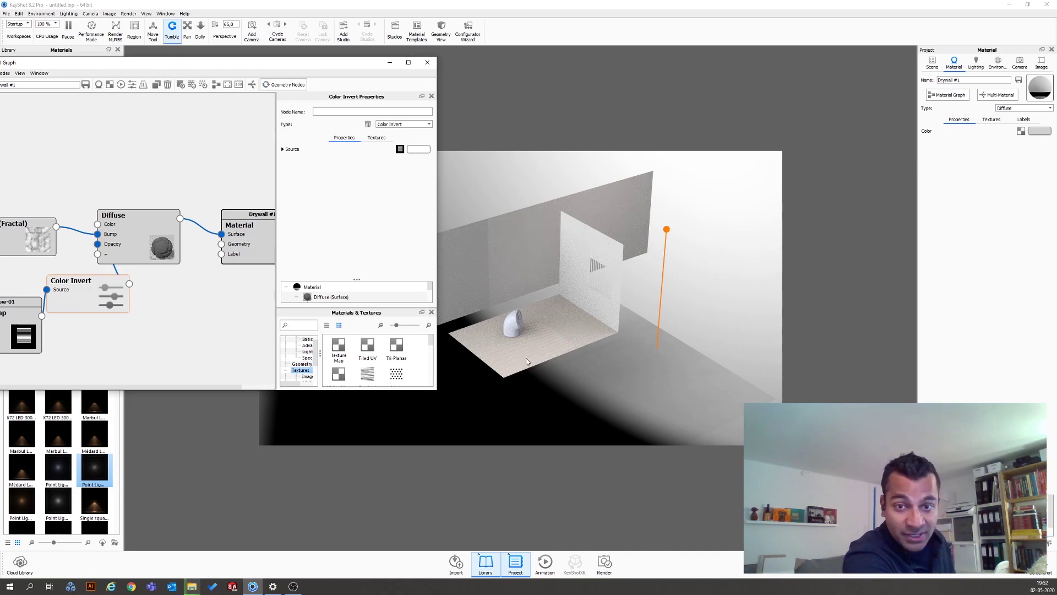
pyautogui.scroll(5, 527, 362)
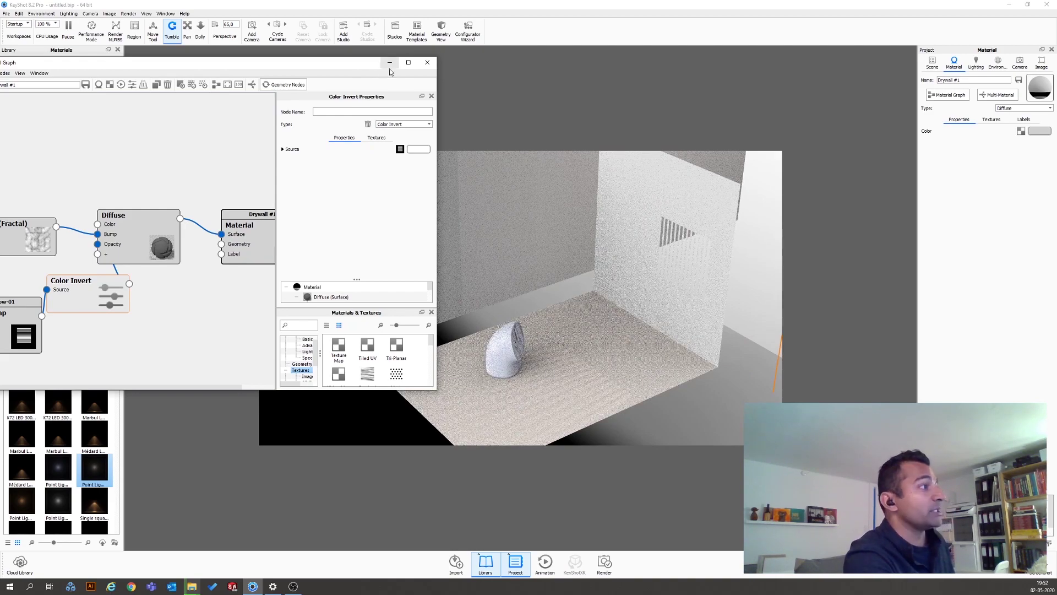
pyautogui.click(427, 63)
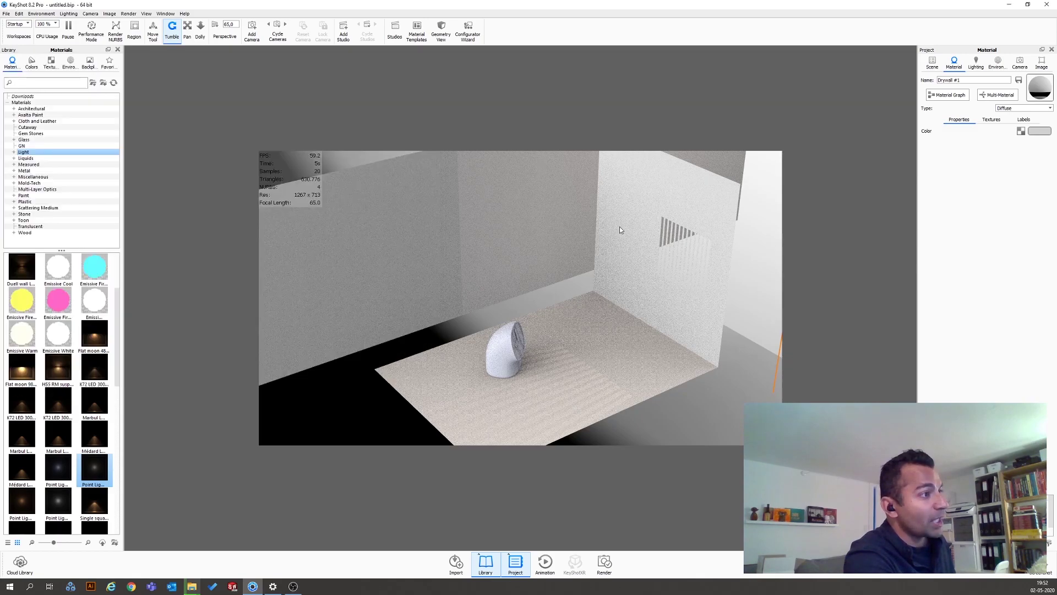
# Scale the side wall Plane #1 with the Move Tool to about 5.58 in X, 1 in Y and 2.69 in Z.
pyautogui.click(931, 65)
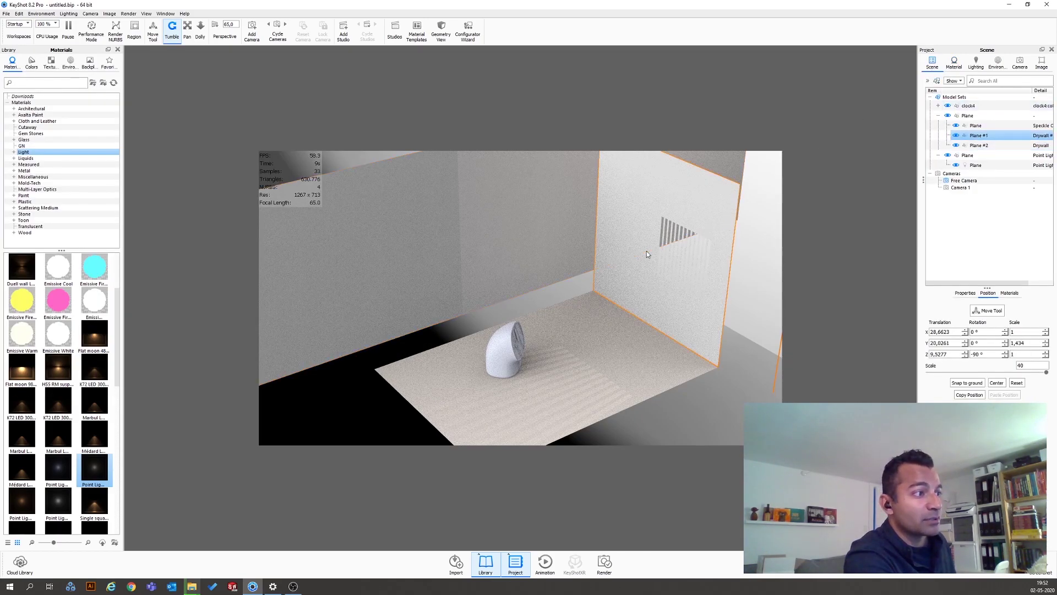
pyautogui.click(987, 311)
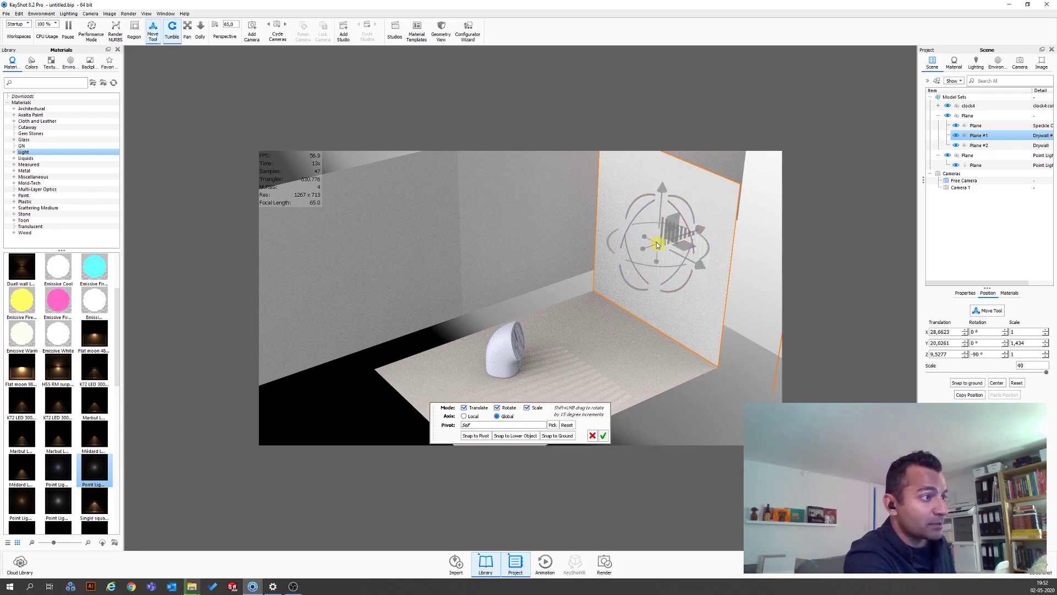
pyautogui.moveTo(646, 241); pyautogui.dragTo(657, 274)
pyautogui.click(603, 436)
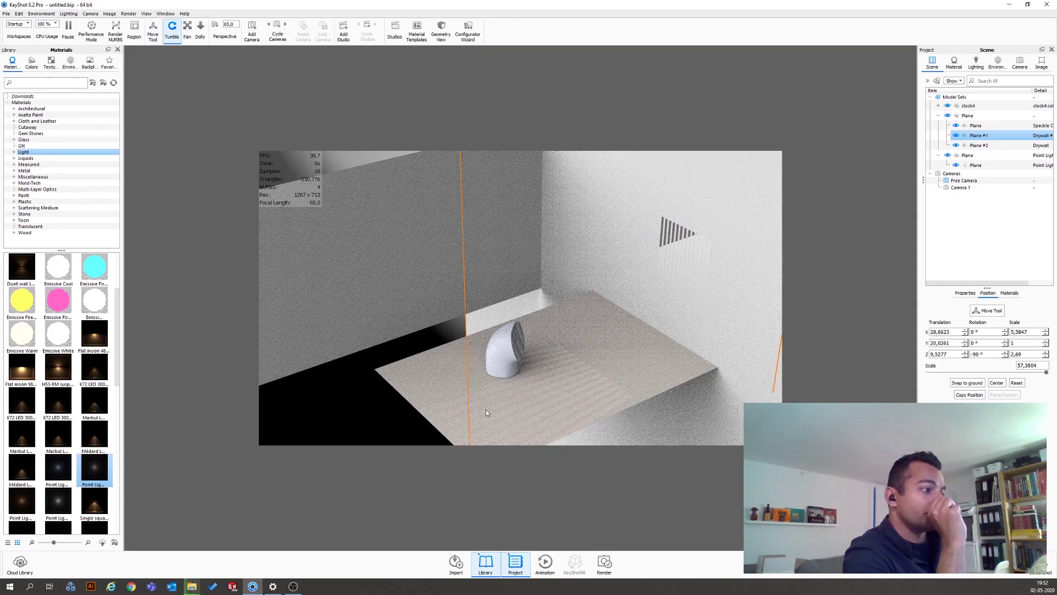
# Check the window shadows on the clock through Camera 1, and inspect the enlarged side wall and light from the Free Camera.
pyautogui.click(1019, 62)
pyautogui.click(955, 85)
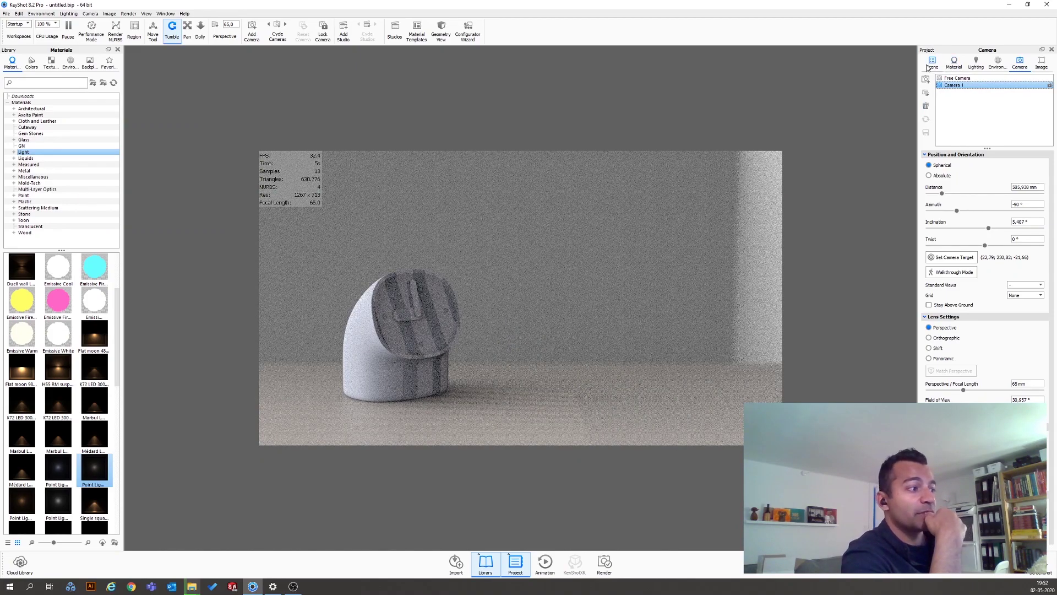
pyautogui.click(957, 78)
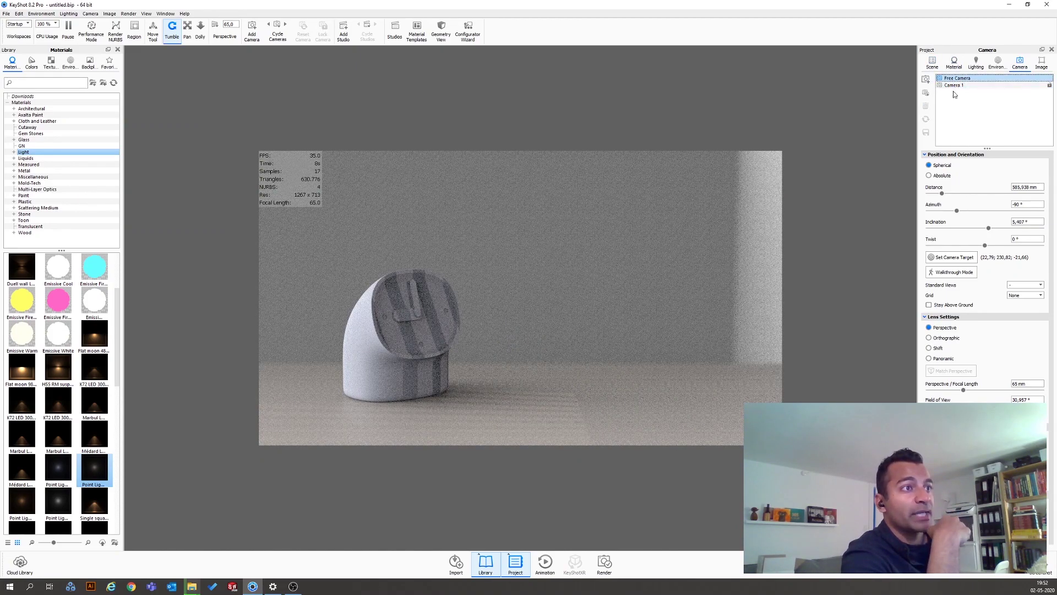
pyautogui.moveTo(588, 342); pyautogui.dragTo(677, 252)
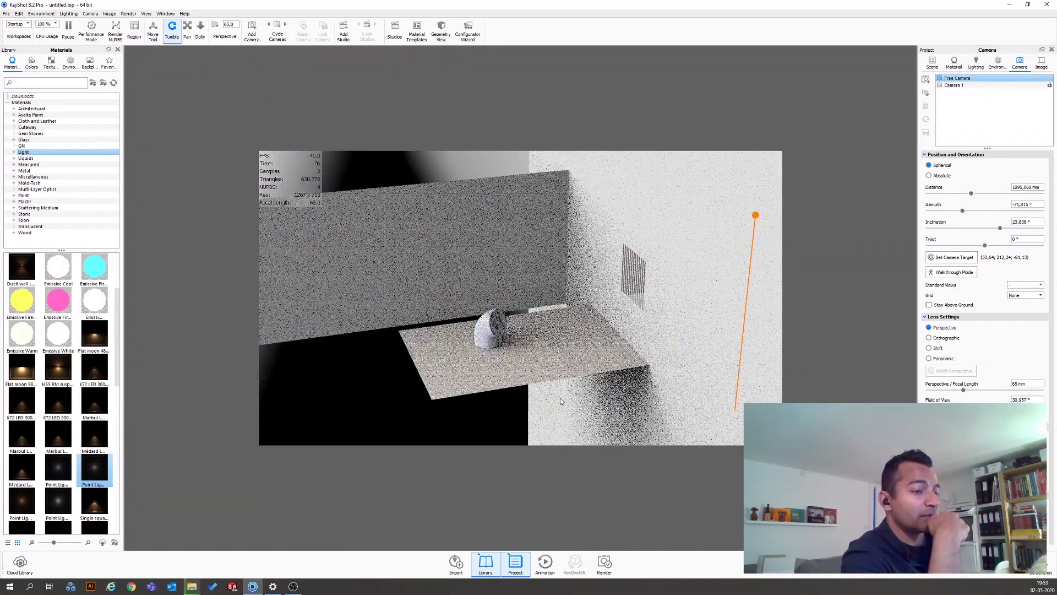
pyautogui.scroll(-5, 563, 400)
pyautogui.click(936, 65)
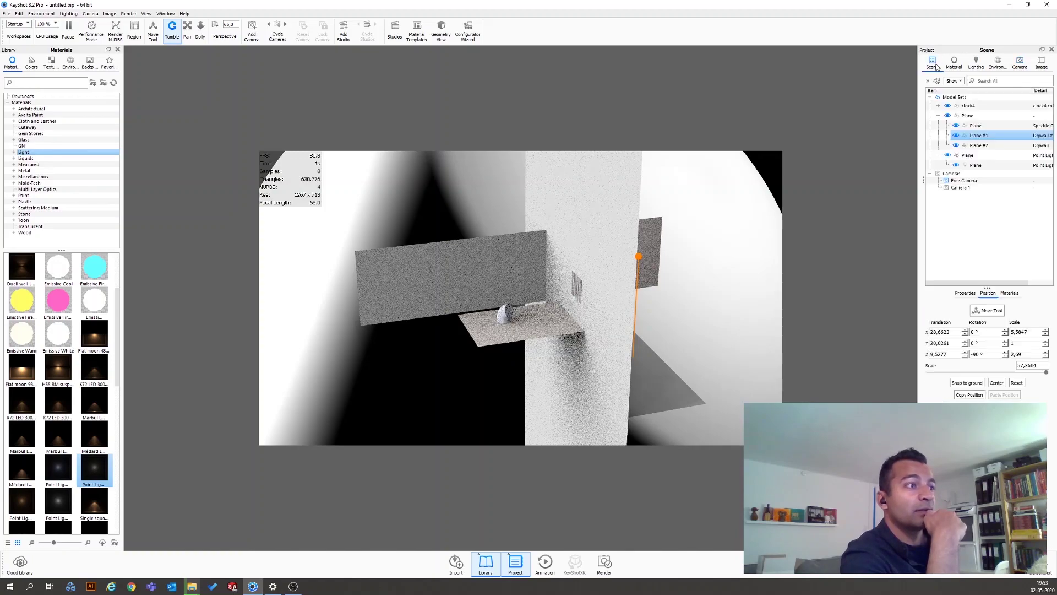
# Lower the brightness of the For chrome materials environment to about 0.318.
pyautogui.click(1004, 64)
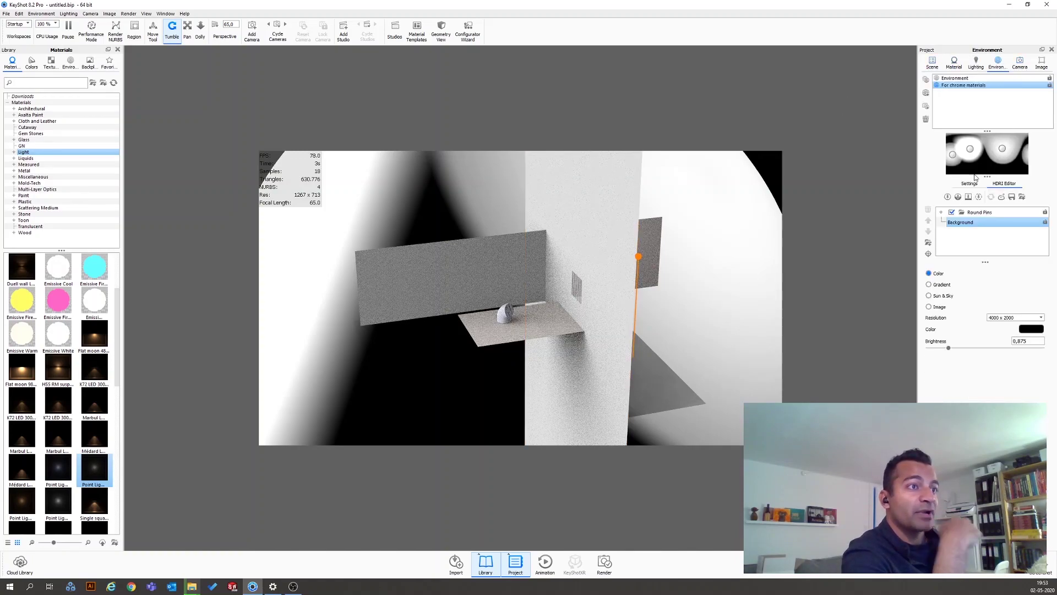
pyautogui.click(969, 183)
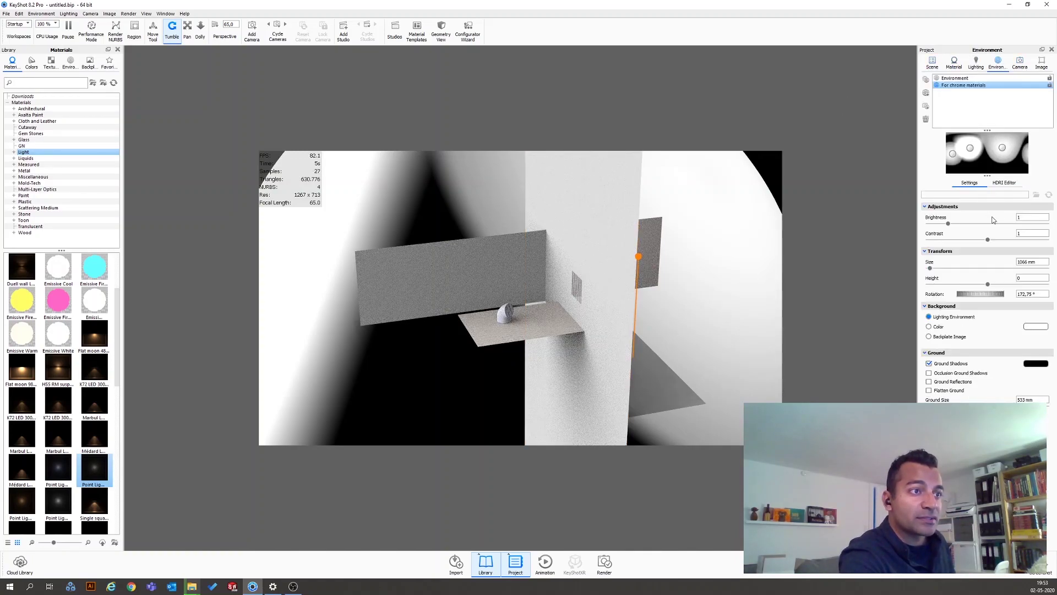
pyautogui.click(930, 225)
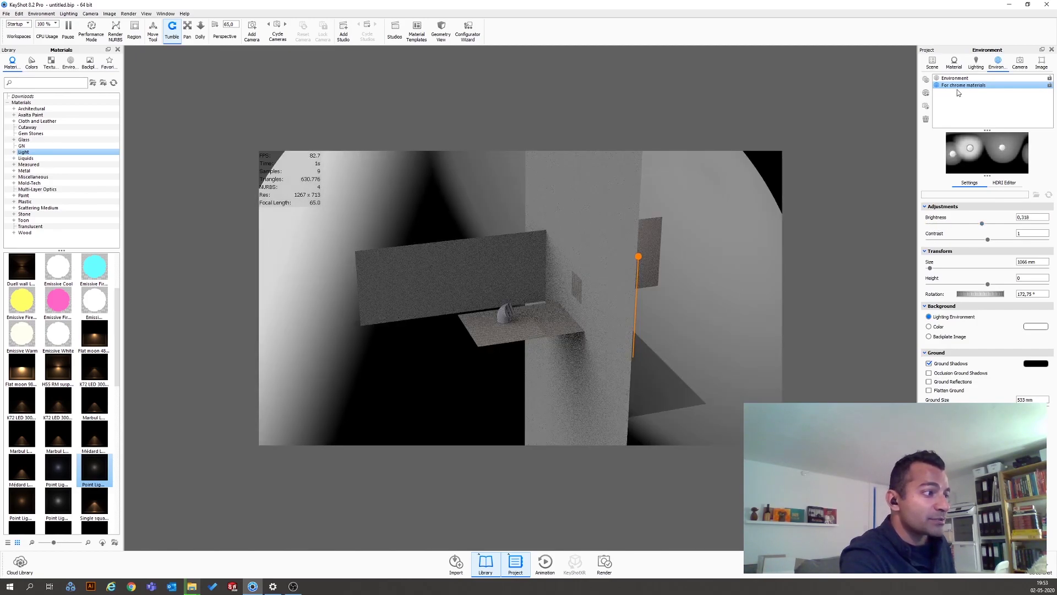
# Move the point light outside the side wall with the Move Tool to about X 1.06, Y -1.61, Z 5.83.
pyautogui.click(933, 62)
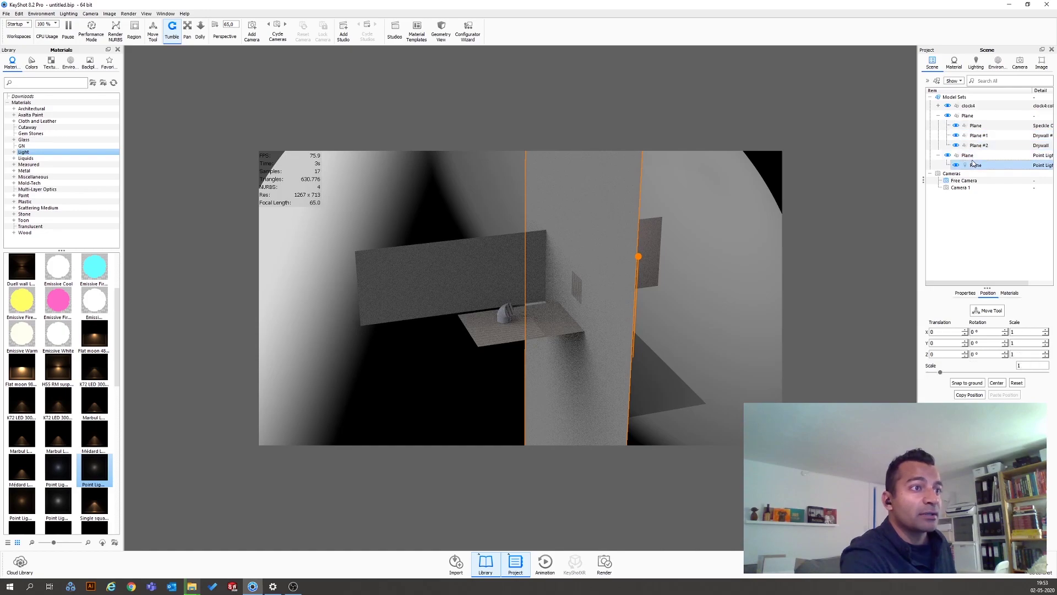
pyautogui.click(986, 312)
pyautogui.moveTo(664, 278); pyautogui.dragTo(696, 312)
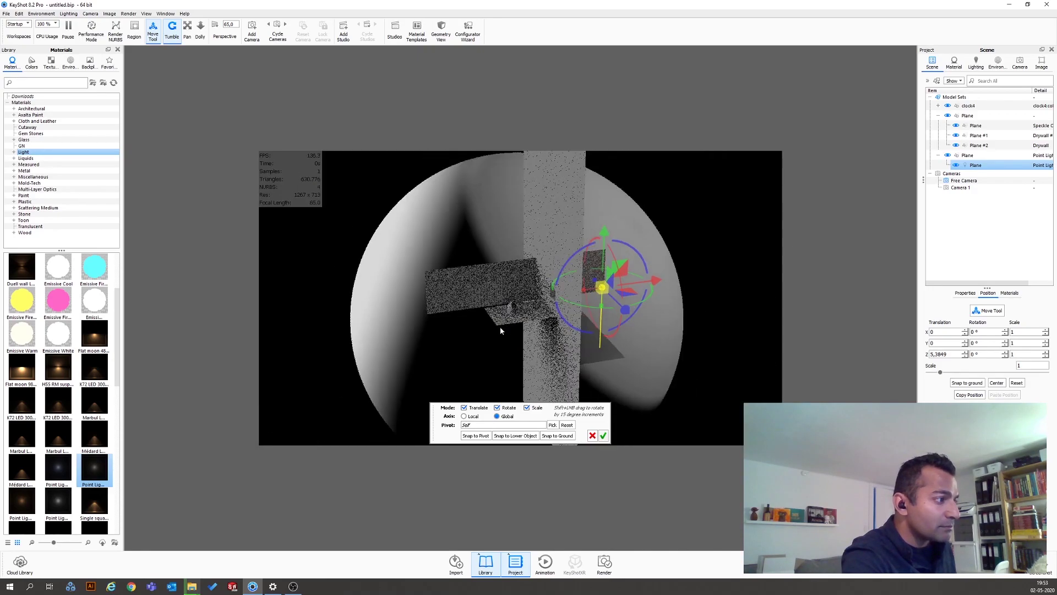
pyautogui.scroll(5, 501, 330)
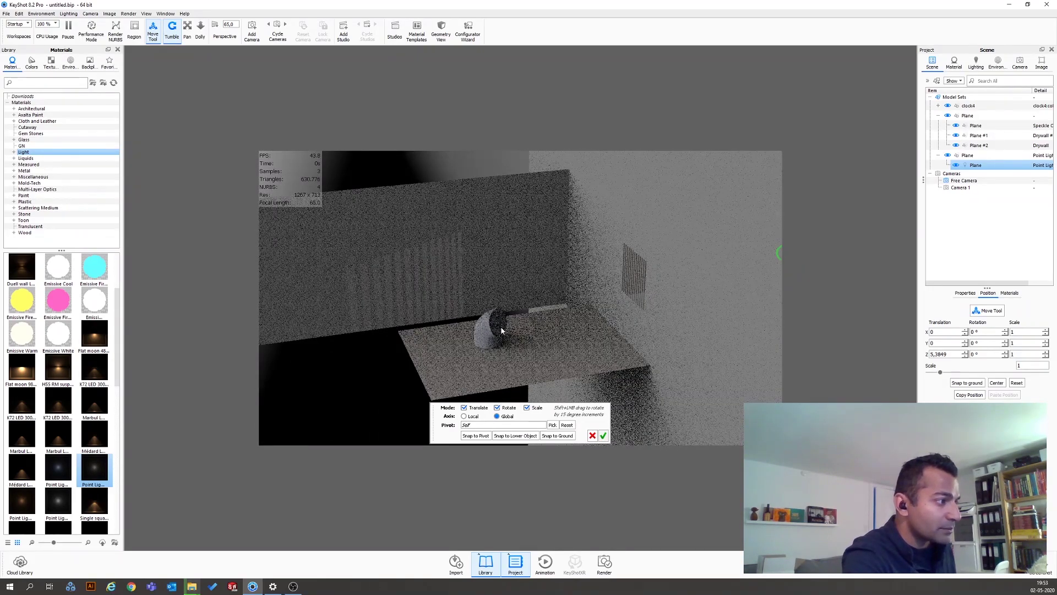
pyautogui.moveTo(516, 340); pyautogui.dragTo(784, 269)
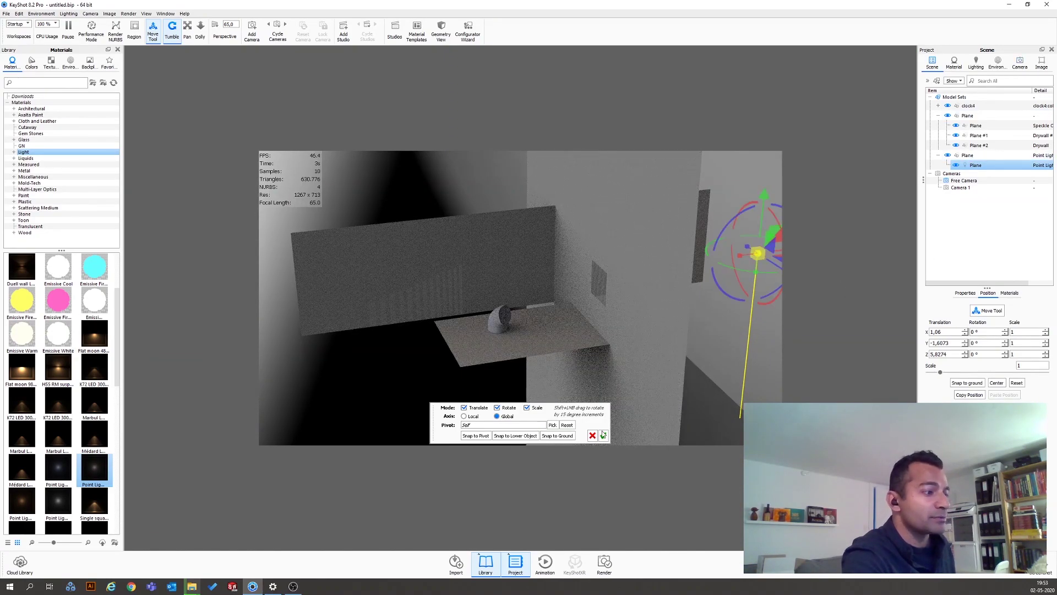
pyautogui.press('Return')
# Set the point light material's power to 12000 lumen.
pyautogui.click(1019, 62)
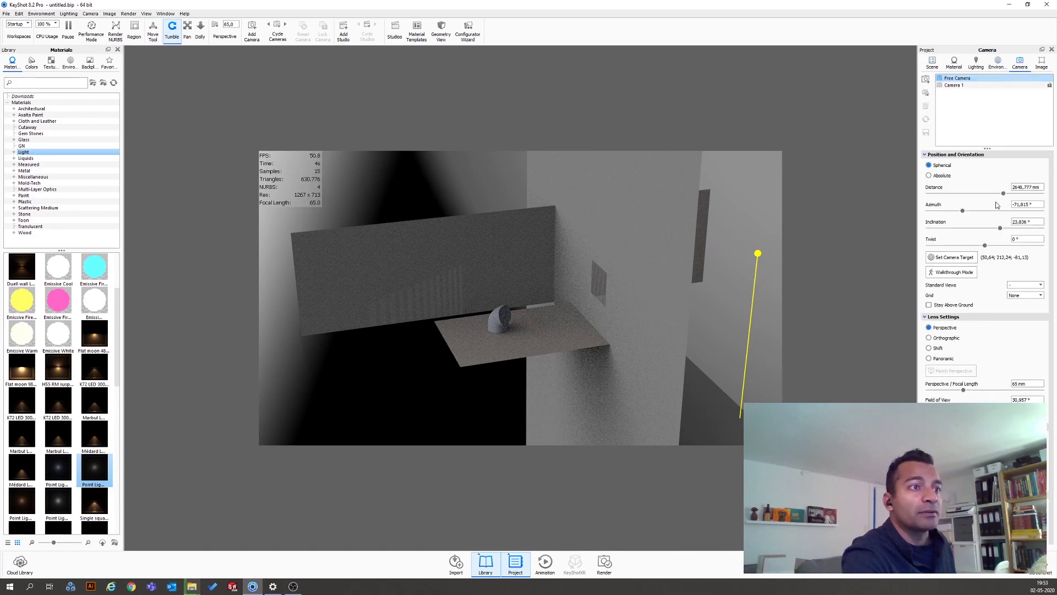
pyautogui.click(933, 62)
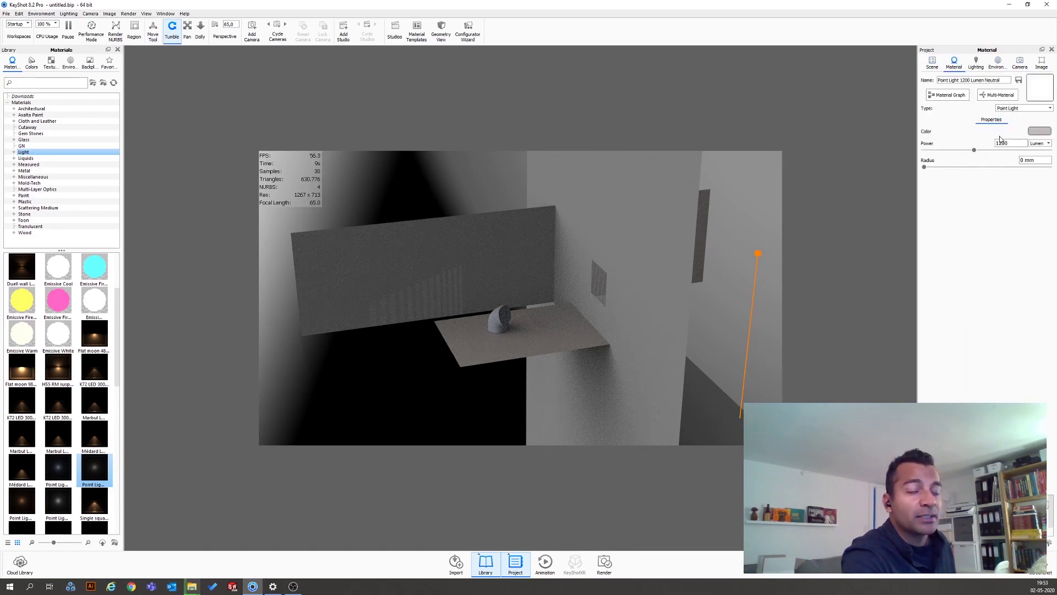
pyautogui.click(1010, 143)
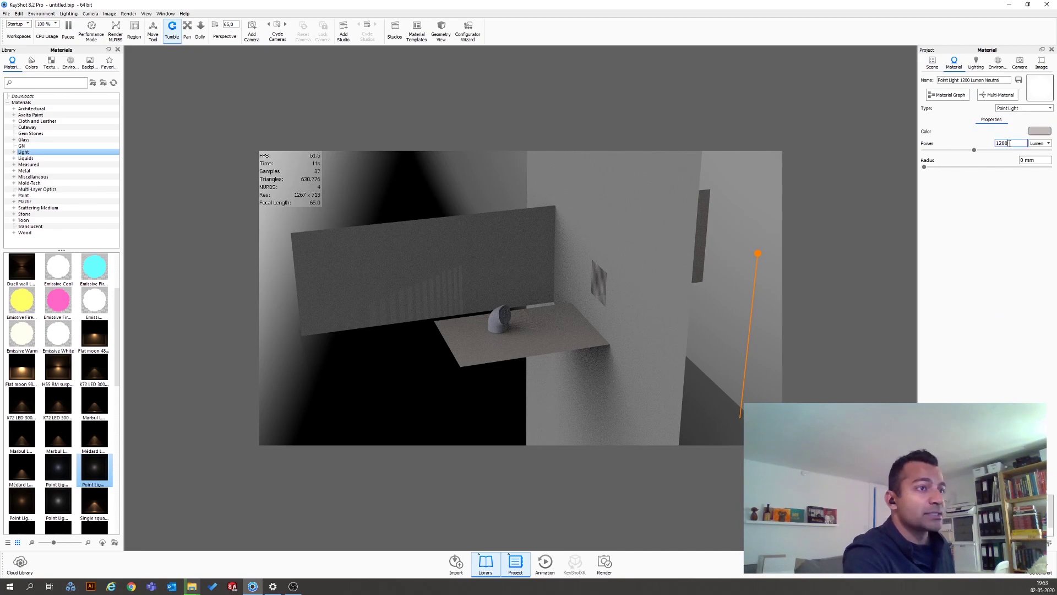
pyautogui.write('0')
pyautogui.press('Return')
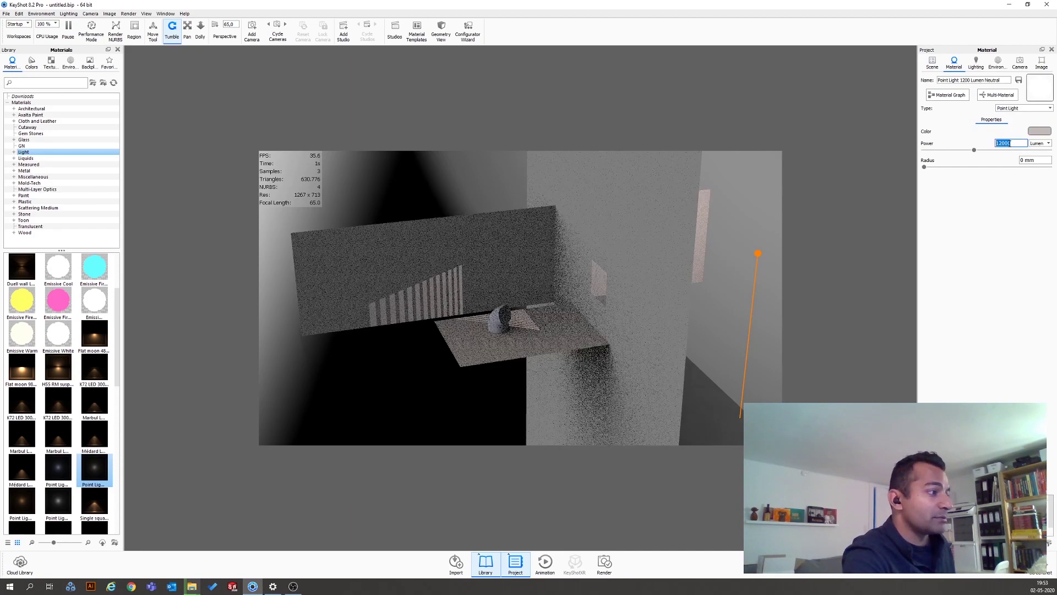
# Try several radius values on the point light, including 1 mm, and set it to 1.5 mm.
pyautogui.click(1024, 160)
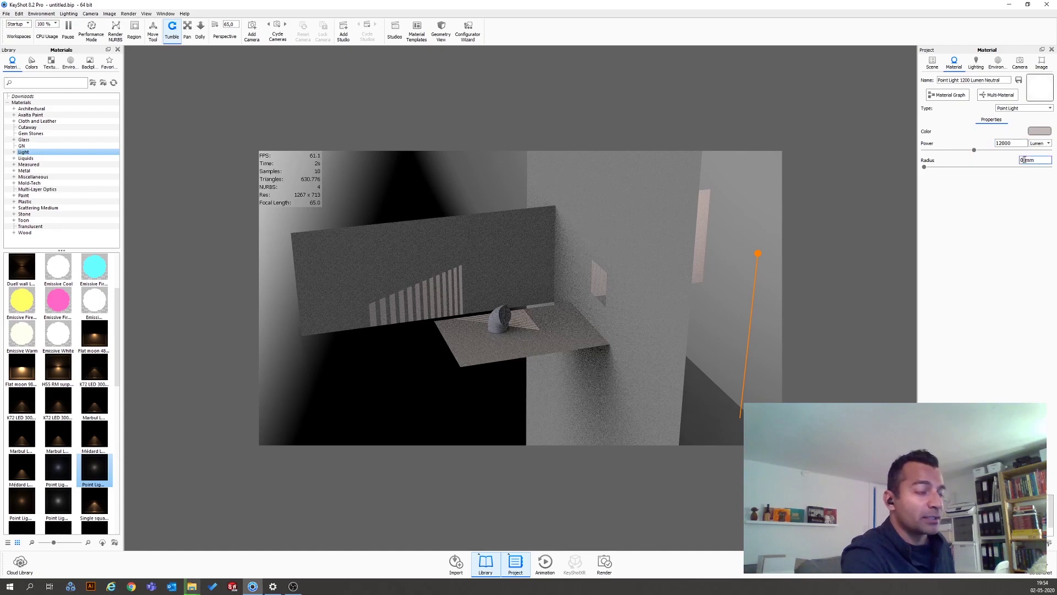
pyautogui.write('50')
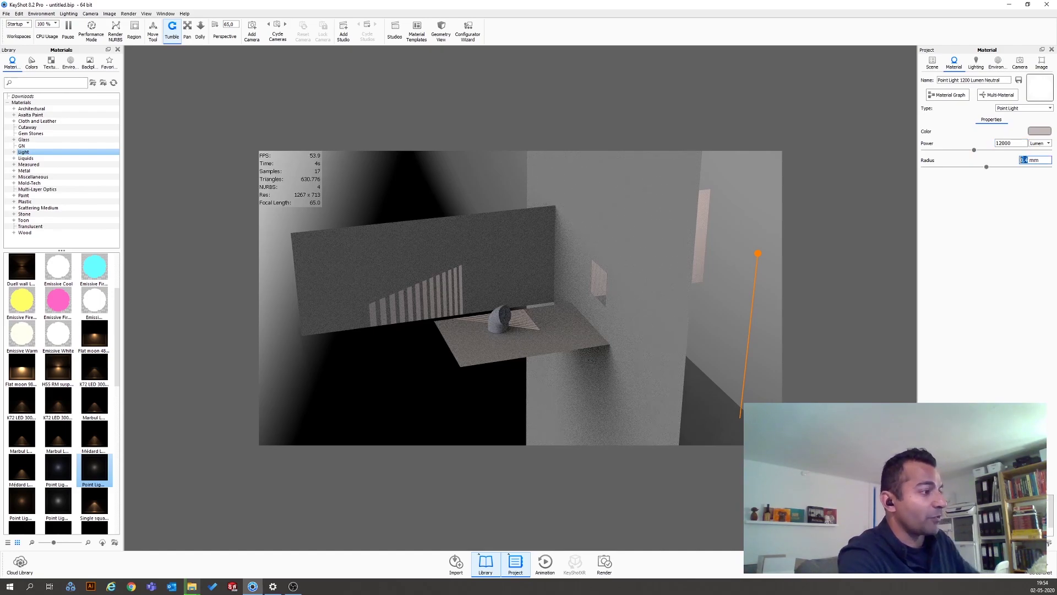
pyautogui.press('Return')
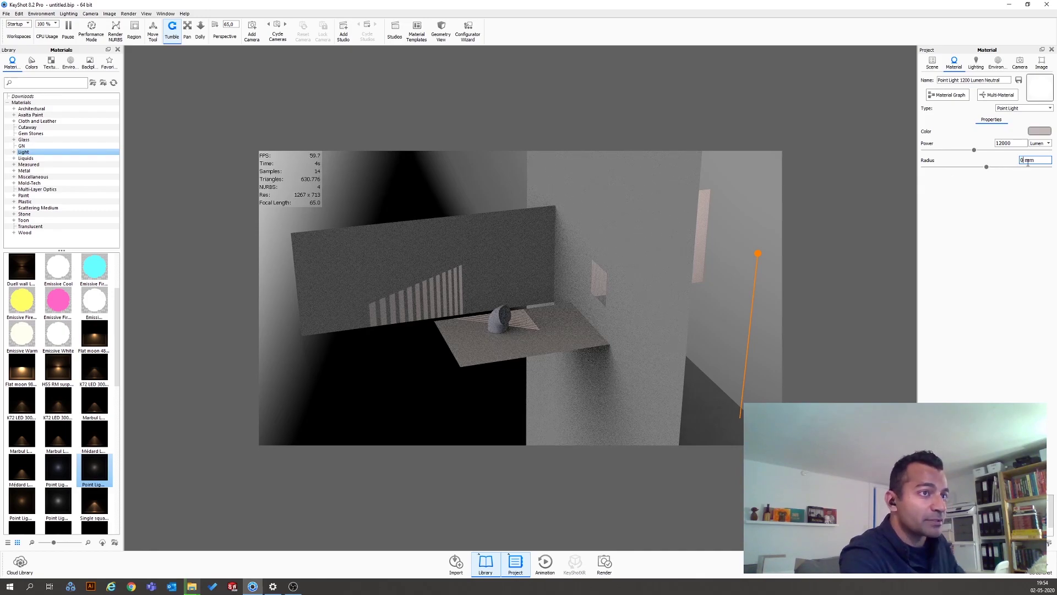
pyautogui.press('Return')
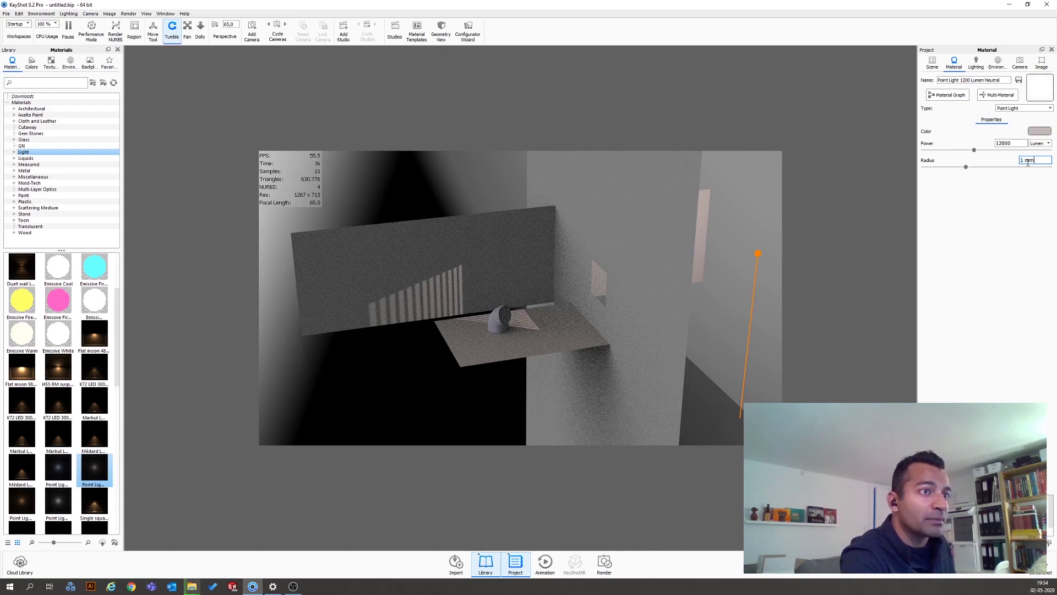
pyautogui.write('1,')
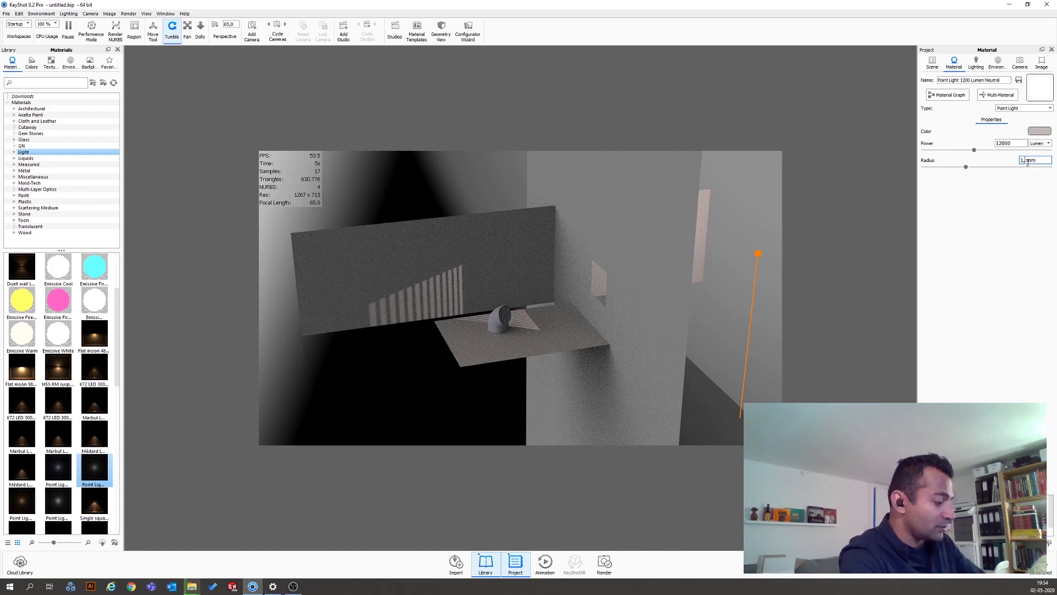
pyautogui.write('5')
pyautogui.press('Return')
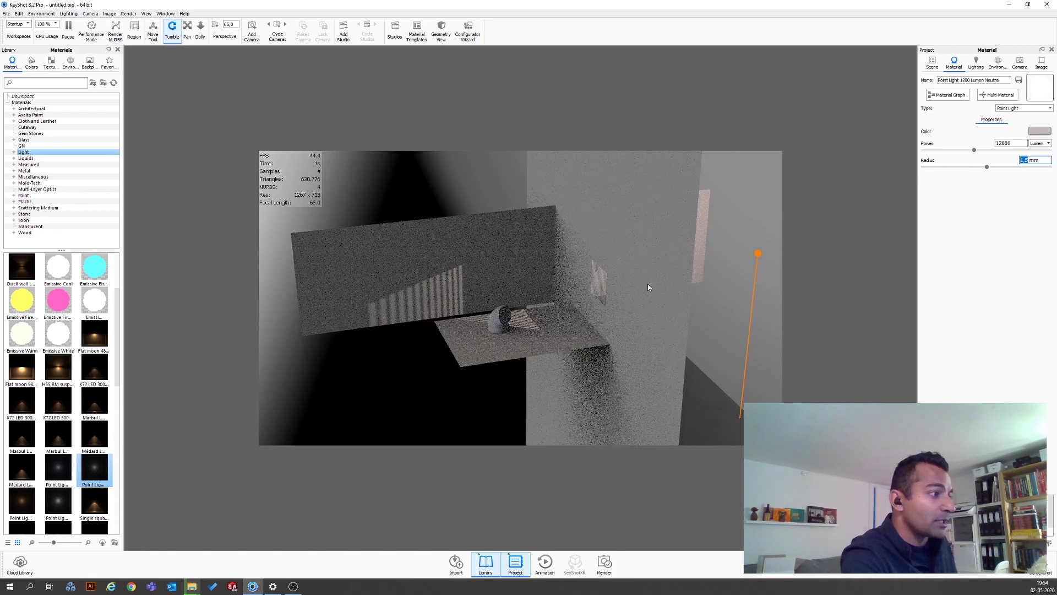
# Move the point light with the Move Tool to about X 1.37, Y 1.86, Z 3.09 and check the shadows through Camera 1.
pyautogui.click(932, 62)
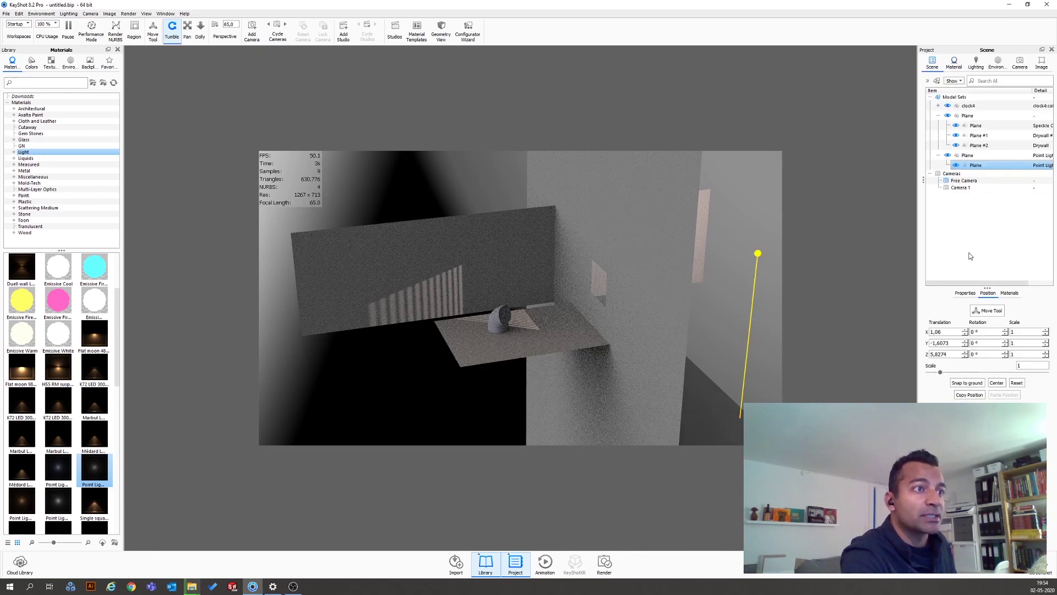
pyautogui.click(987, 311)
pyautogui.moveTo(770, 195); pyautogui.dragTo(704, 264)
pyautogui.moveTo(726, 287); pyautogui.dragTo(709, 233)
pyautogui.moveTo(689, 196); pyautogui.dragTo(689, 196)
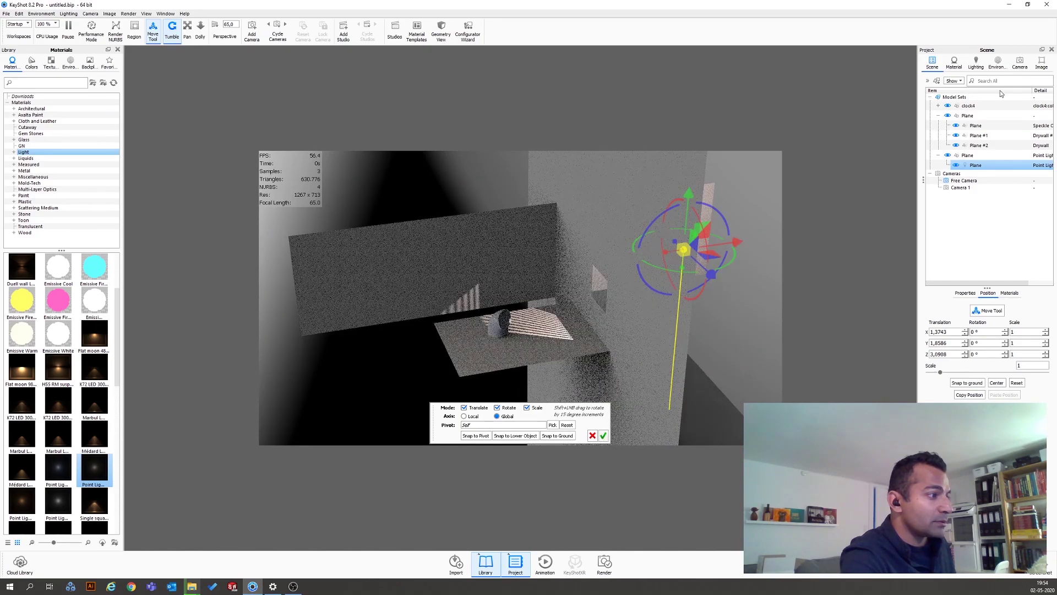
pyautogui.click(1020, 62)
pyautogui.click(953, 85)
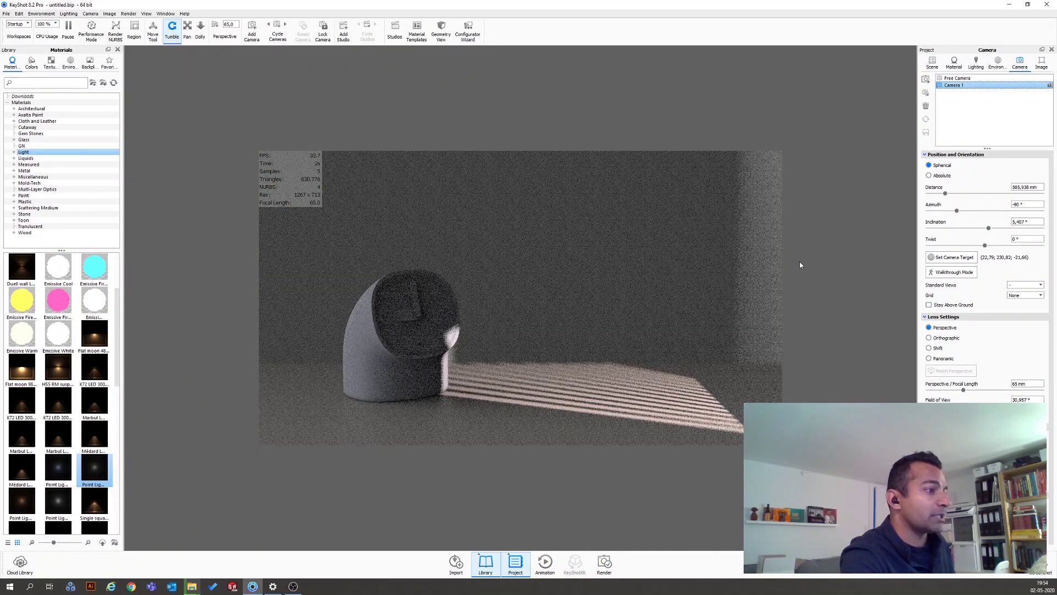
# Move the back wall Plane #2 closer to the clock with the Move Tool, to about Z -17.64.
pyautogui.doubleClick(567, 289)
pyautogui.click(932, 63)
pyautogui.click(513, 342)
pyautogui.moveTo(513, 343); pyautogui.dragTo(663, 397)
pyautogui.click(986, 310)
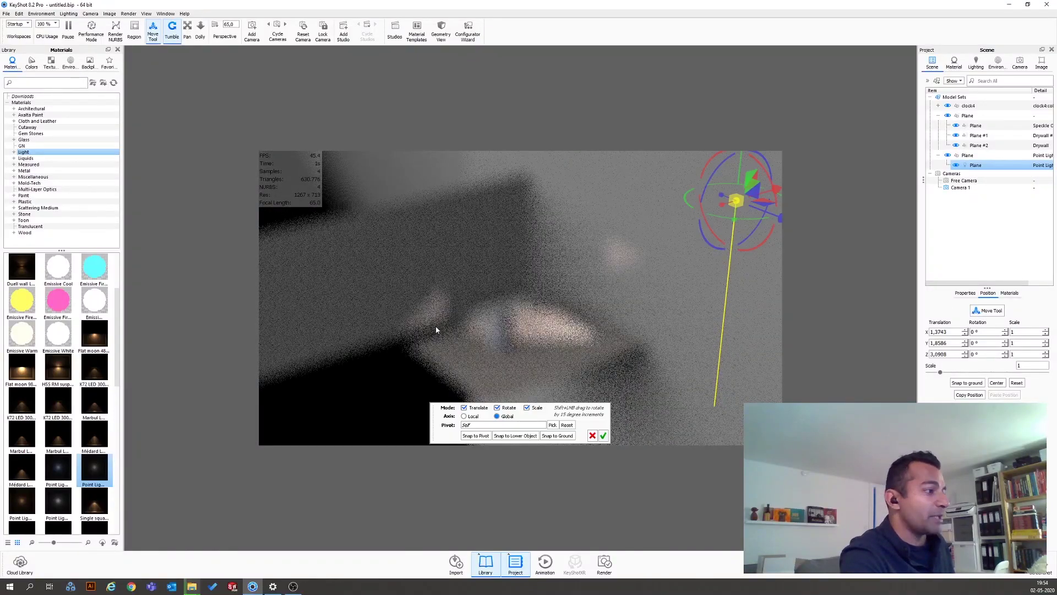
pyautogui.click(603, 436)
pyautogui.click(425, 249)
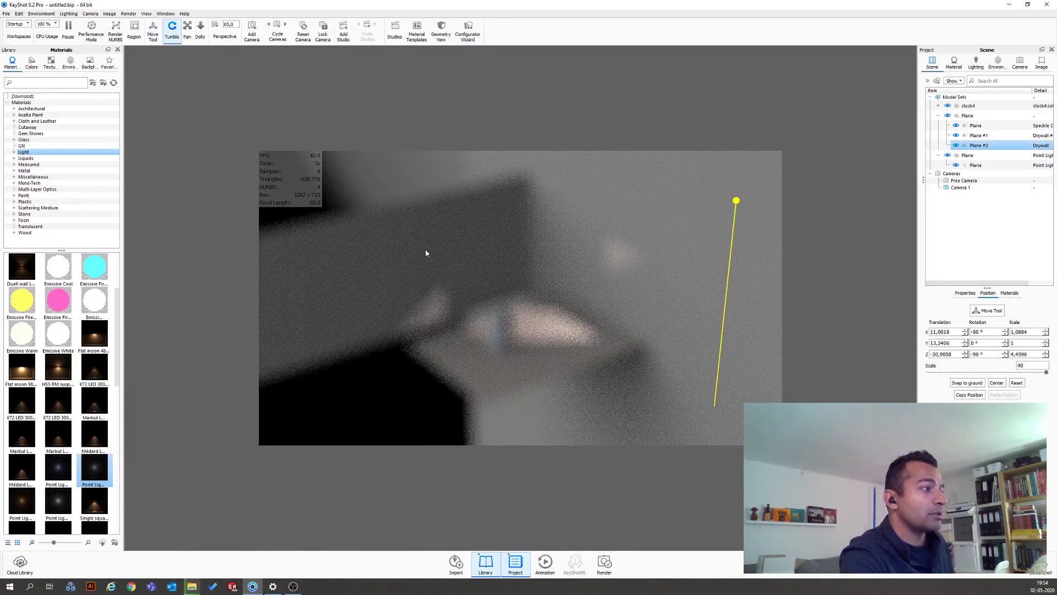
pyautogui.click(987, 310)
pyautogui.moveTo(515, 268); pyautogui.dragTo(572, 306)
pyautogui.click(604, 435)
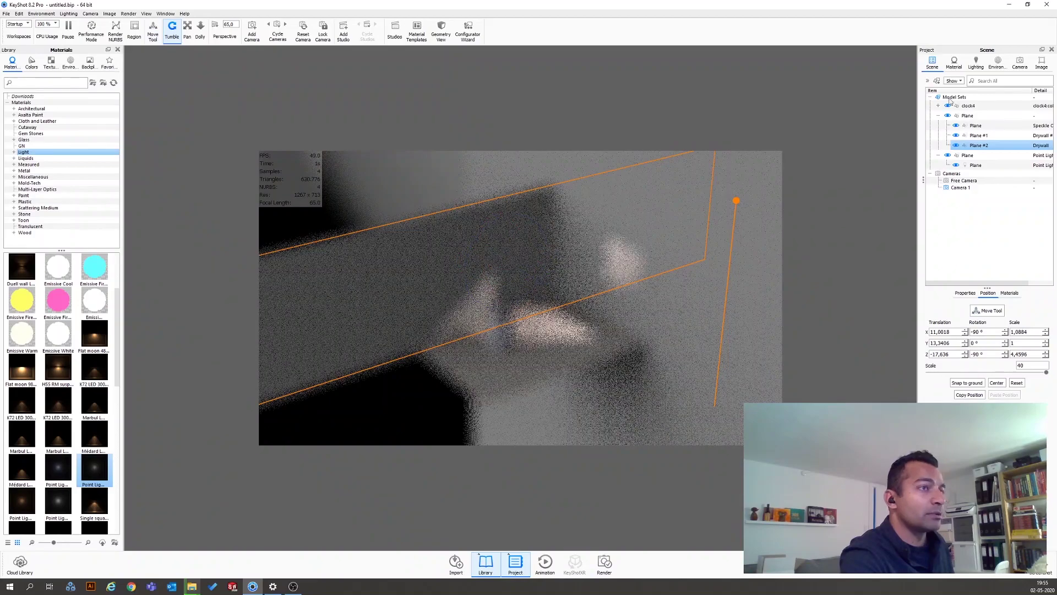
# Reset Camera 1 to its saved view of the clock.
pyautogui.click(1020, 61)
pyautogui.click(965, 85)
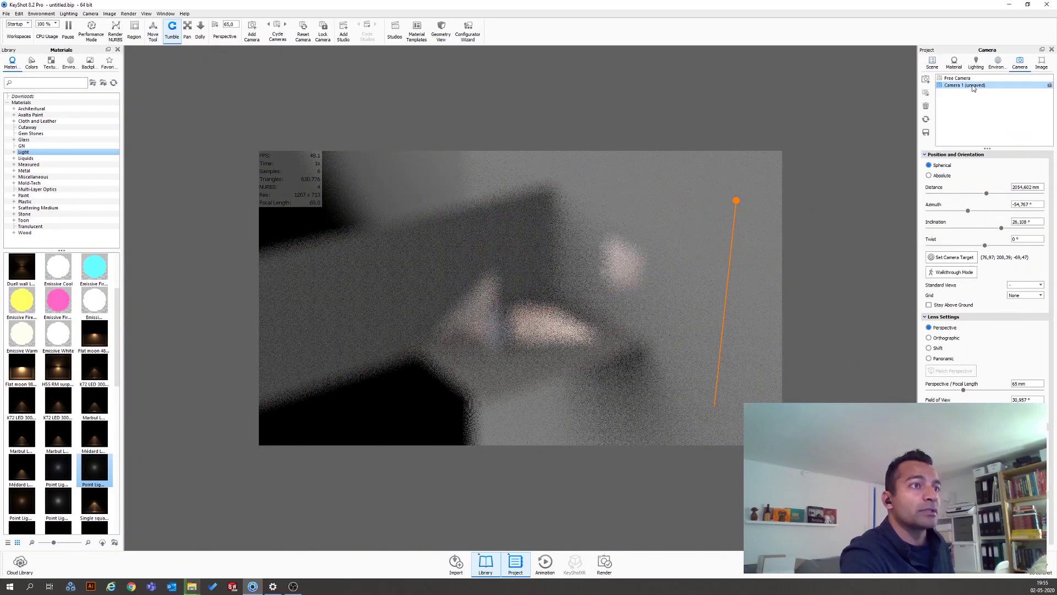
pyautogui.click(927, 122)
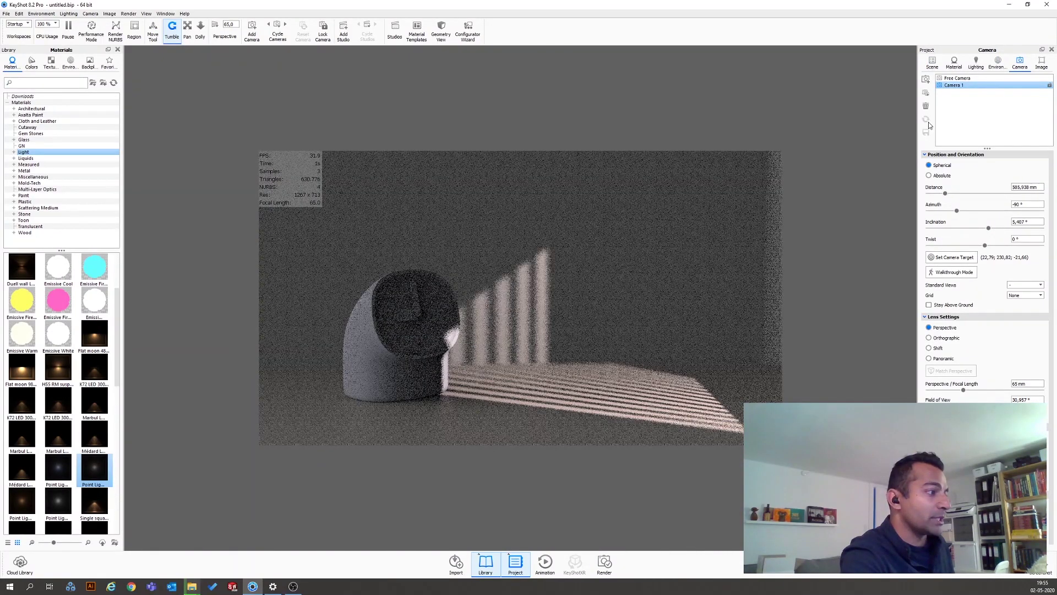
# Try an environment brightness of 1, then raise it to 2.
pyautogui.click(997, 62)
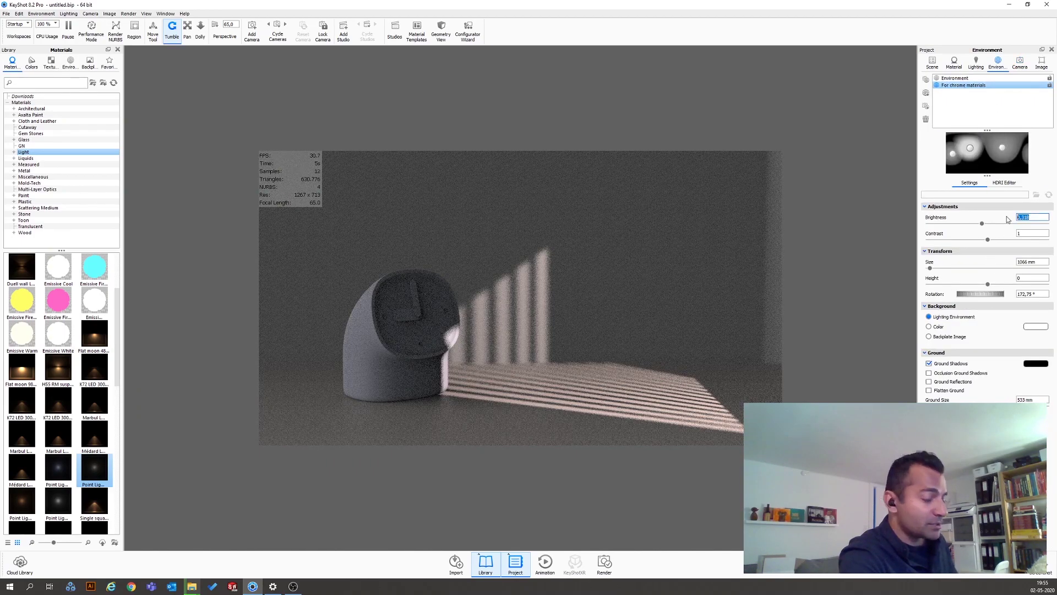
pyautogui.write('1')
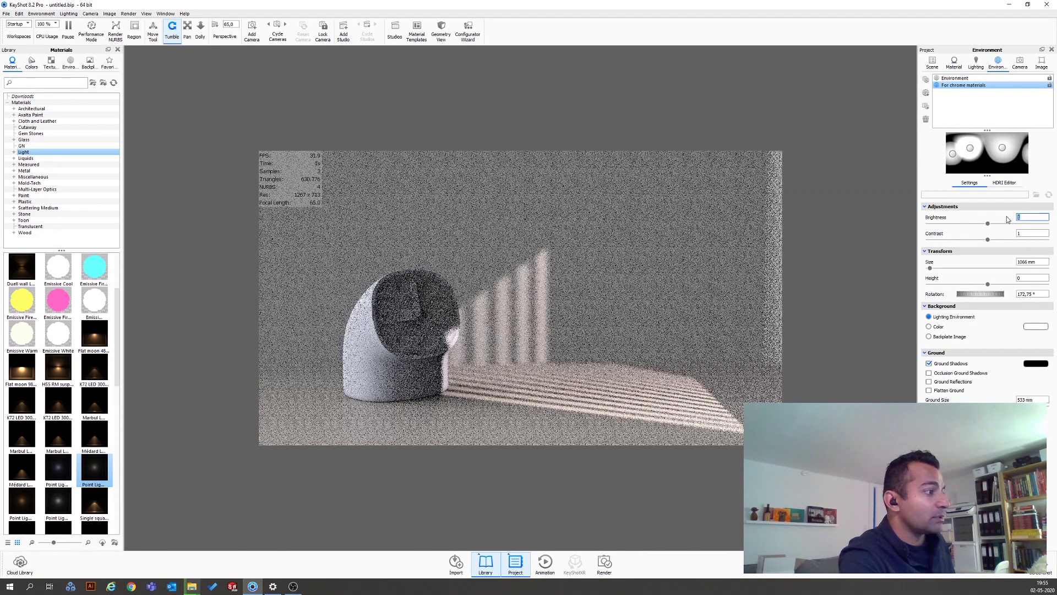
pyautogui.write('2')
pyautogui.press('Return')
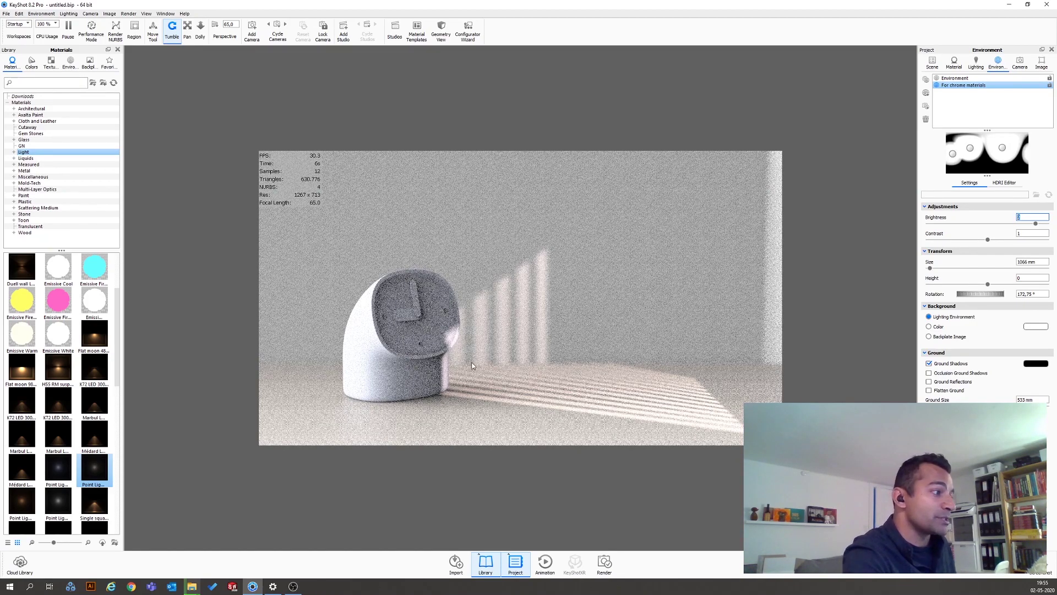
# Apply the Speckled matte plastic material from the Downloads folder to the clock's body part.
pyautogui.click(926, 65)
pyautogui.click(405, 389)
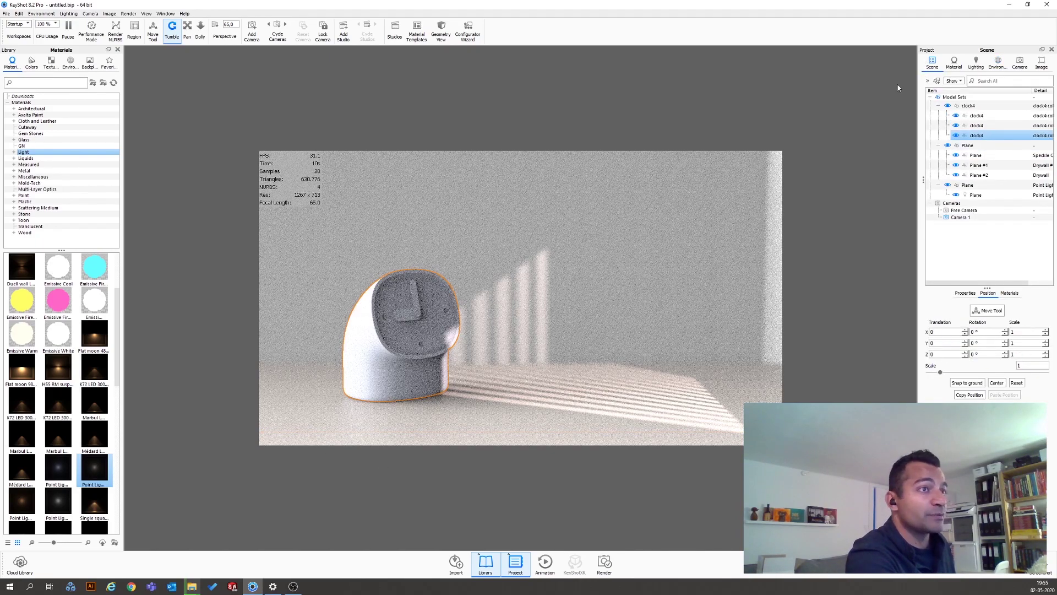
pyautogui.click(13, 103)
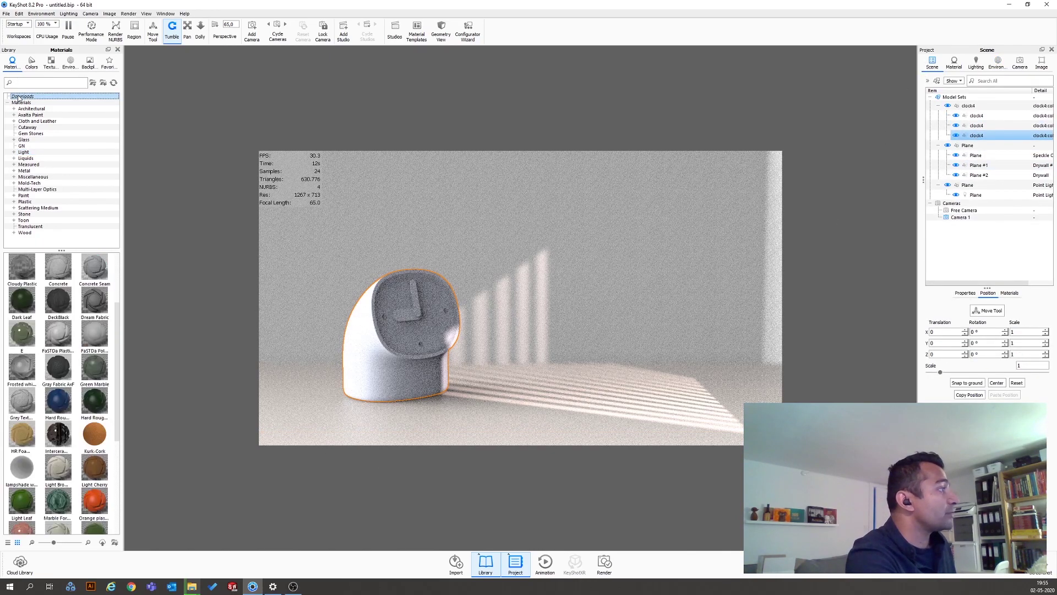
pyautogui.scroll(-5, 81, 458)
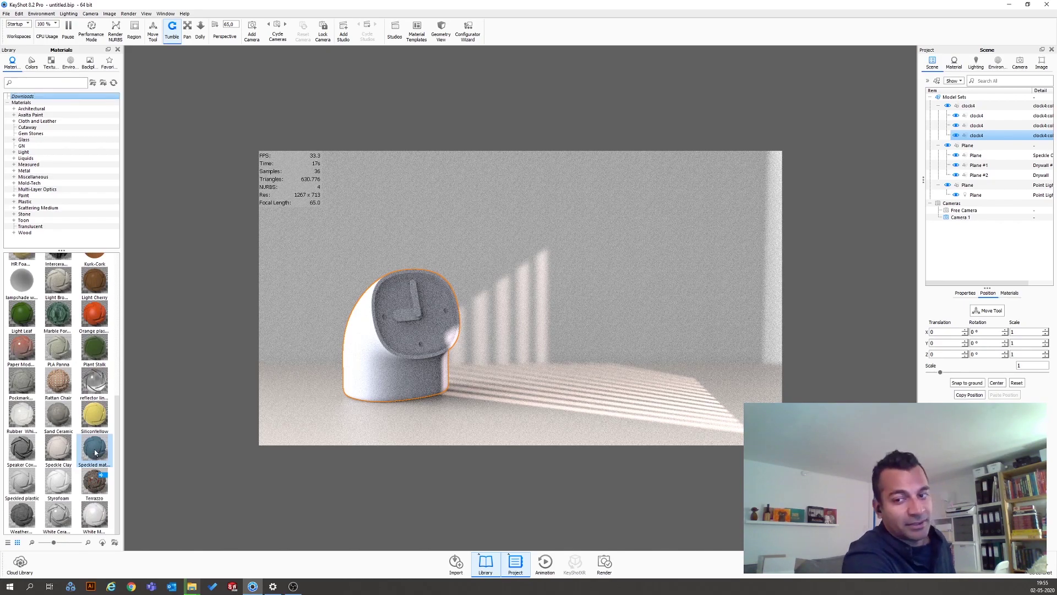
pyautogui.moveTo(95, 453)
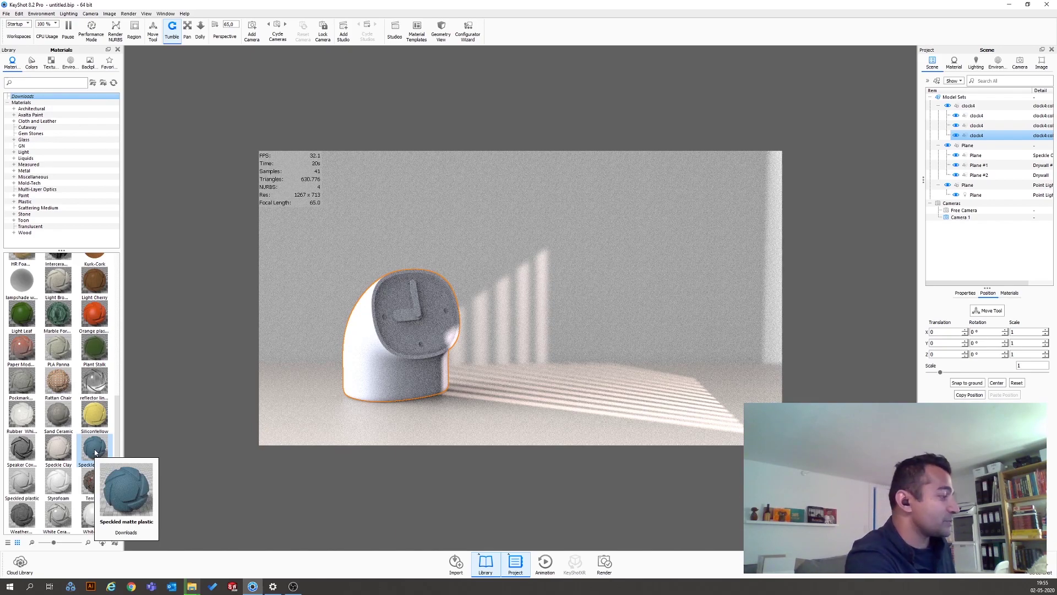
pyautogui.moveTo(95, 453); pyautogui.dragTo(975, 136)
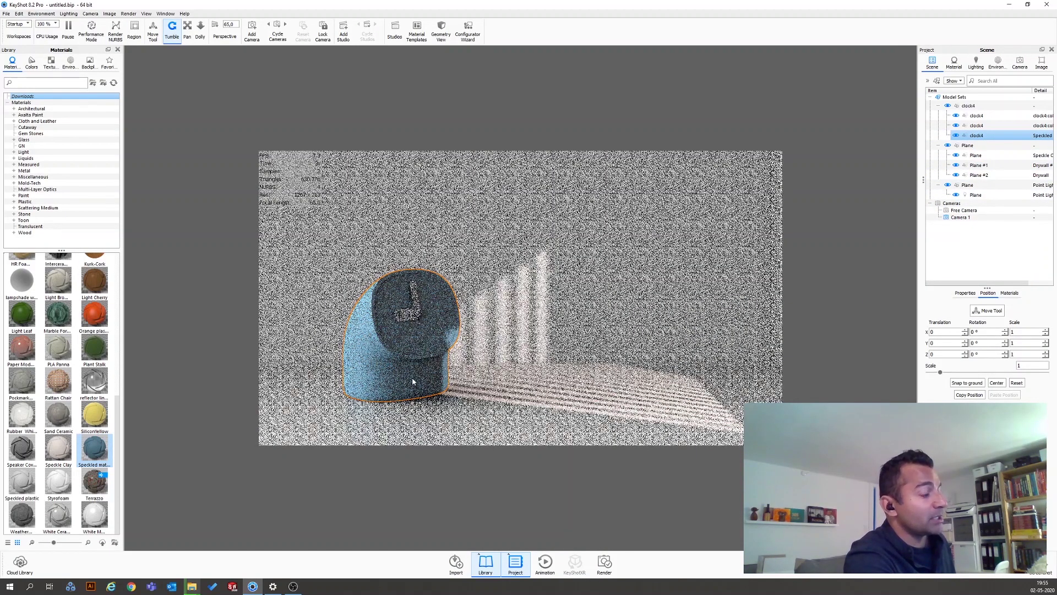
# In the clock body's material graph, set the scale of both Spots textures feeding the Paint nodes to 1 mm.
pyautogui.click(955, 63)
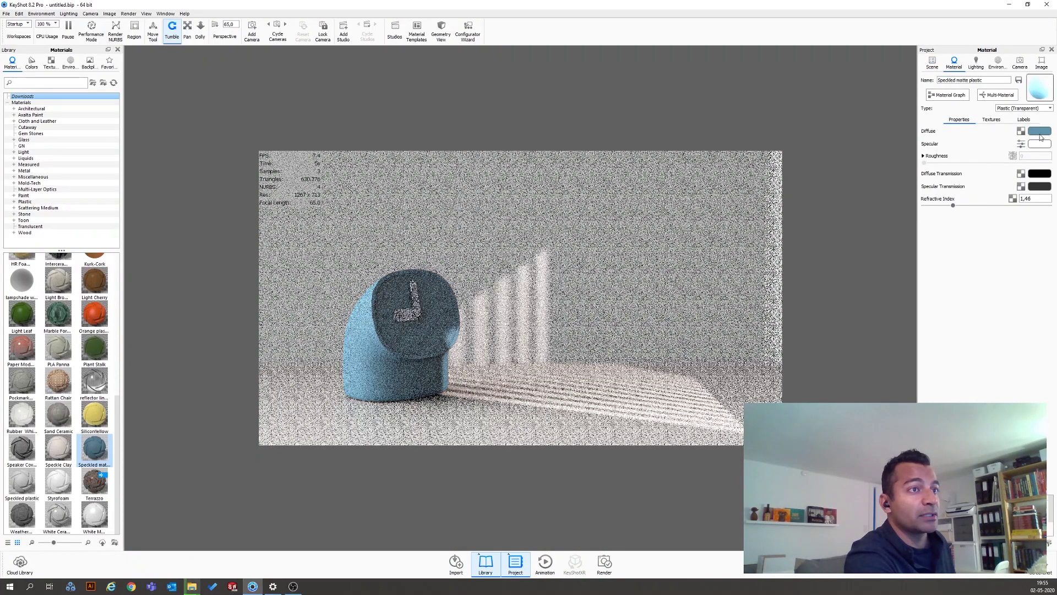
pyautogui.click(942, 96)
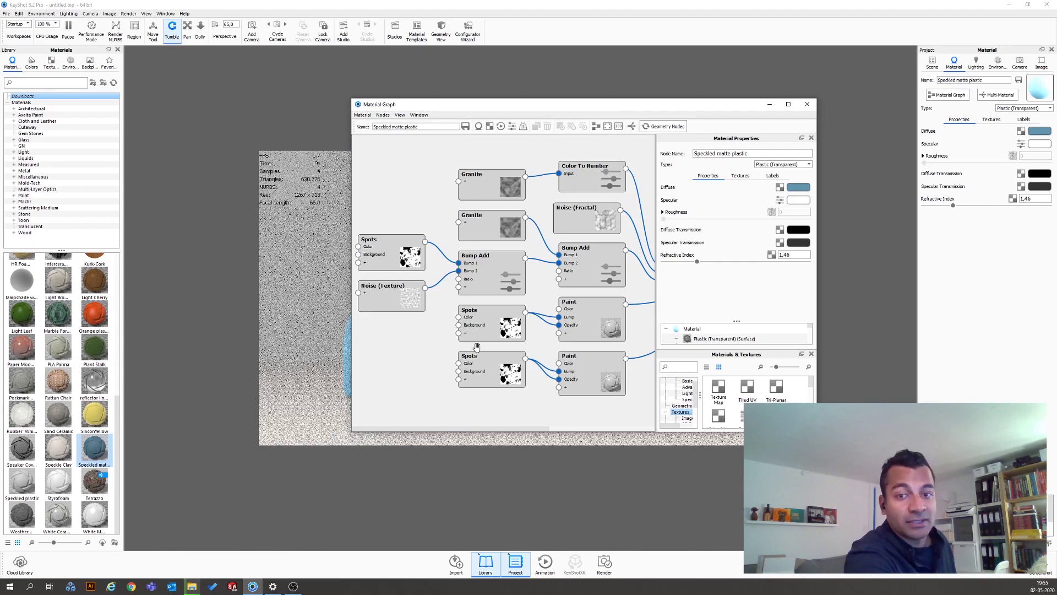
pyautogui.moveTo(448, 107); pyautogui.dragTo(580, 120)
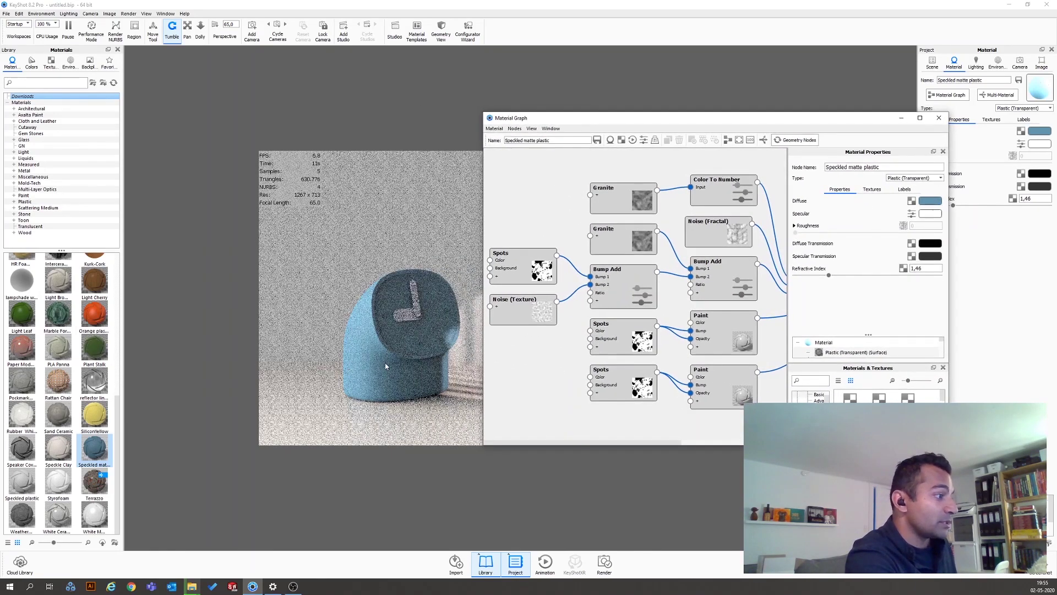
pyautogui.click(611, 330)
pyautogui.click(913, 228)
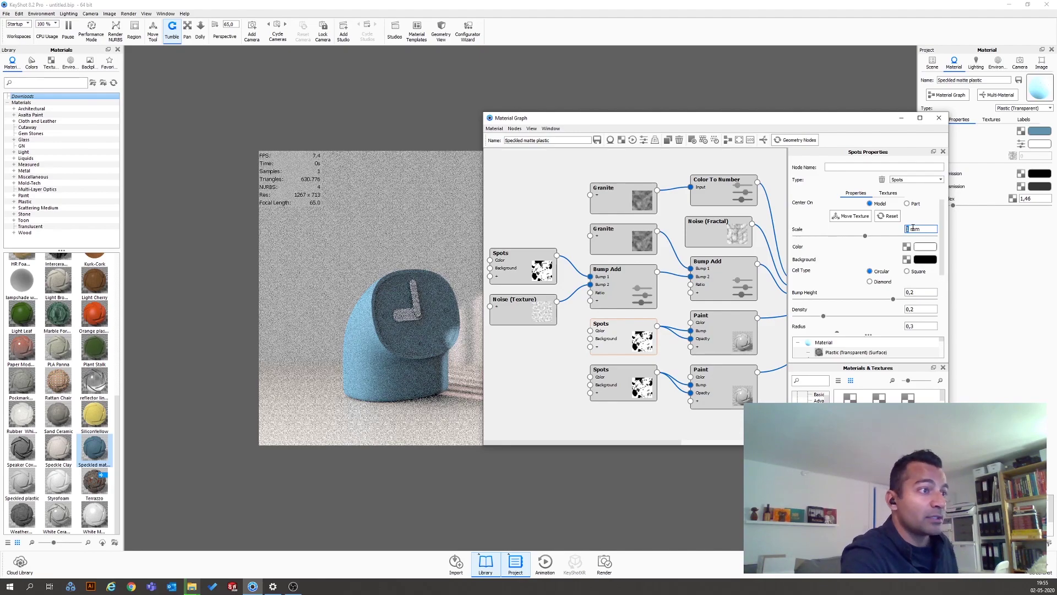
pyautogui.press('Return')
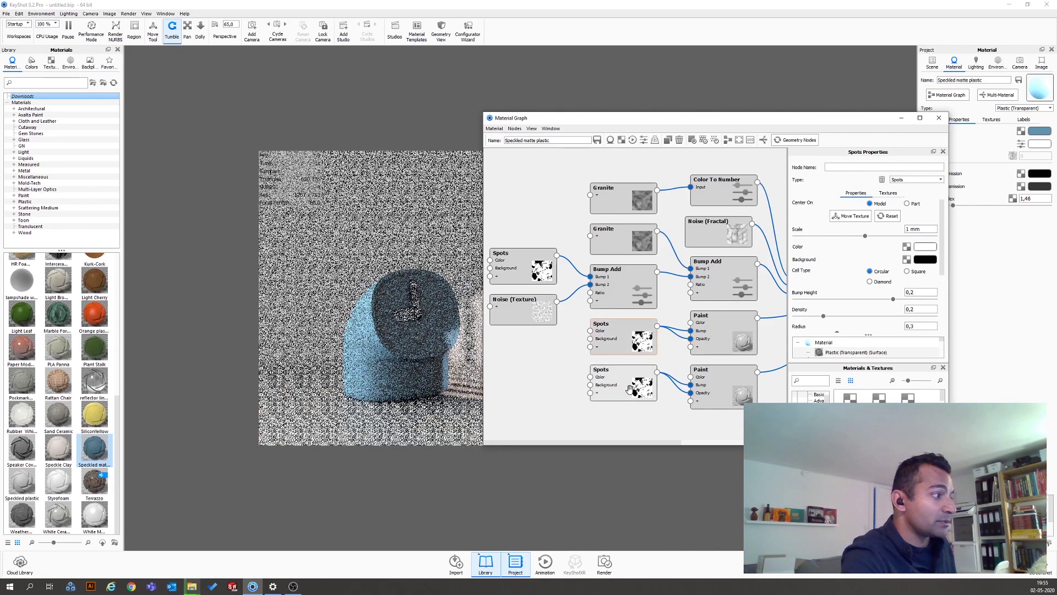
pyautogui.click(630, 389)
pyautogui.doubleClick(911, 229)
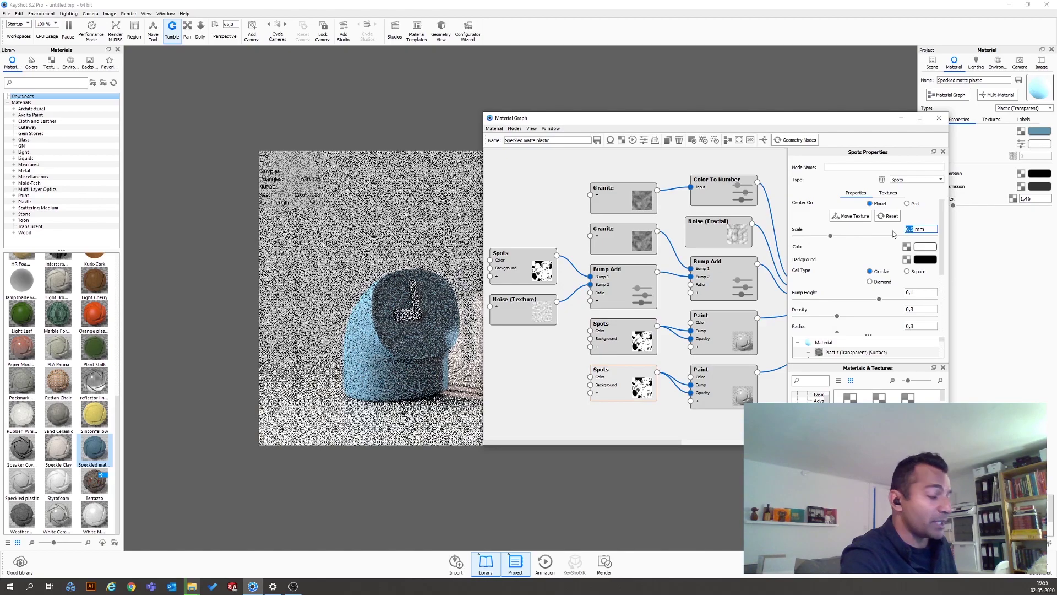
pyautogui.write('1')
pyautogui.press('Return')
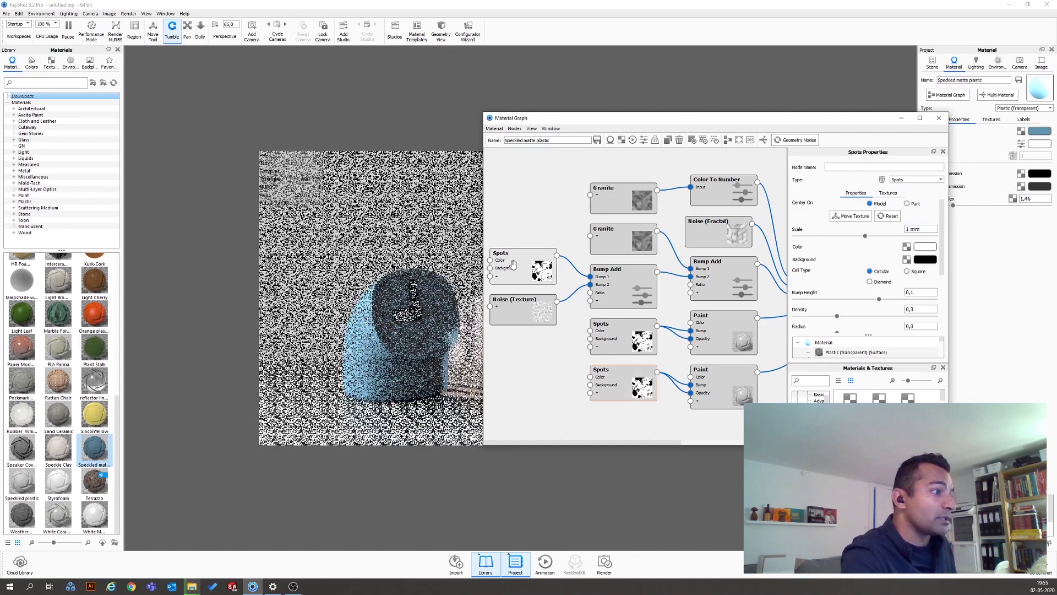
# Adjust the scale of the Spots texture feeding the Bump Add node, and close the material graph.
pyautogui.click(513, 264)
pyautogui.doubleClick(909, 229)
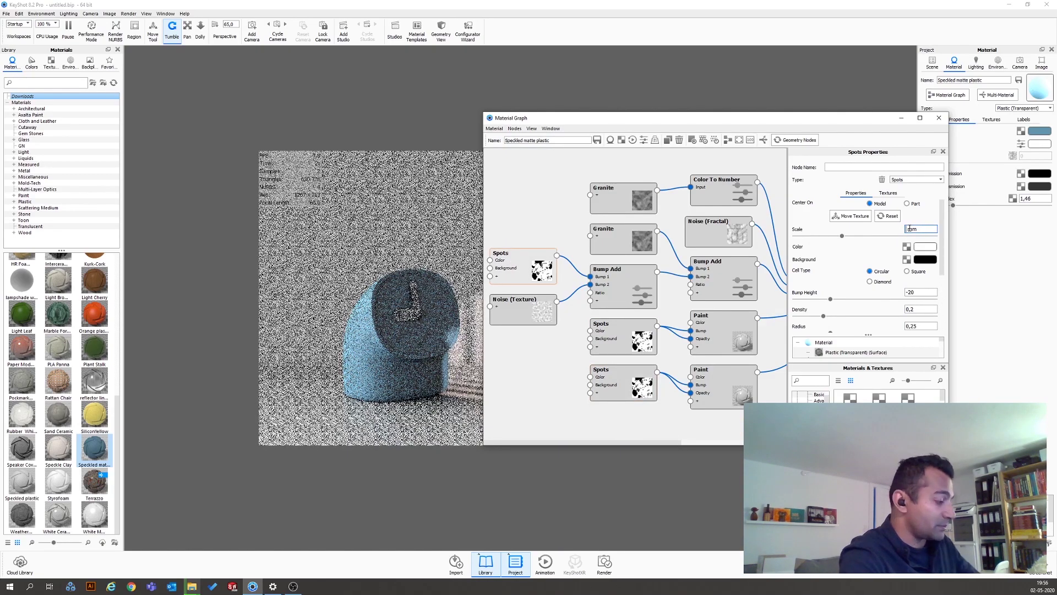
pyautogui.click(938, 117)
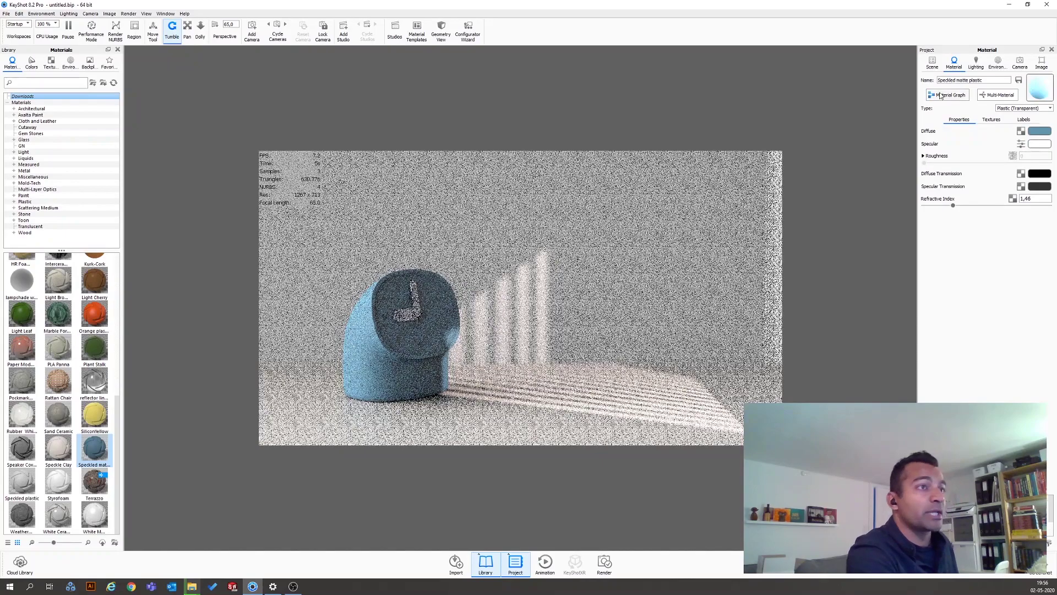
# Apply the Orange plastic material from the Downloads folder to both clock hands.
pyautogui.click(935, 64)
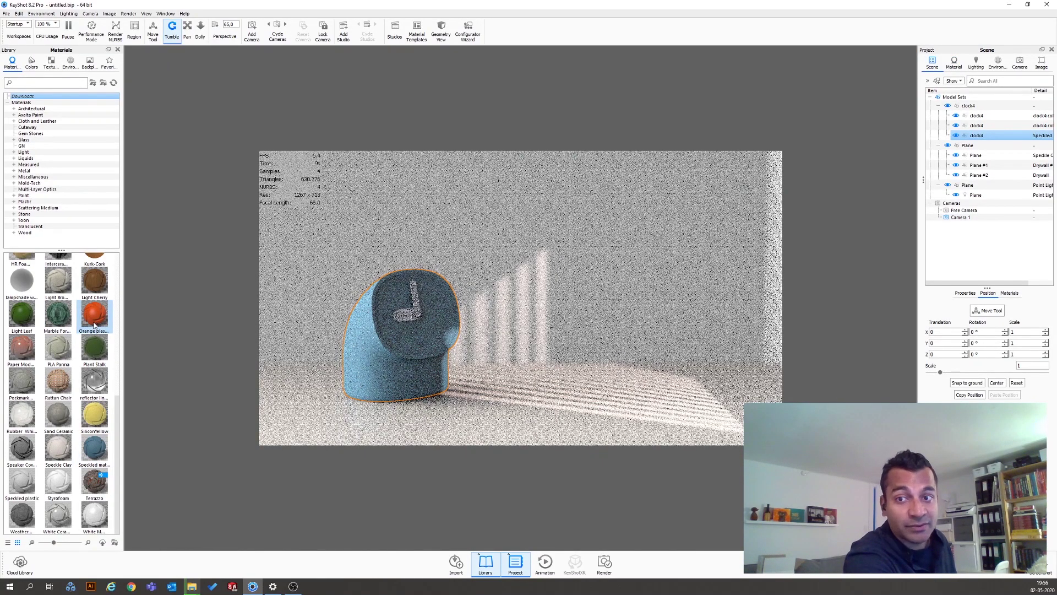
pyautogui.moveTo(95, 324); pyautogui.dragTo(980, 129)
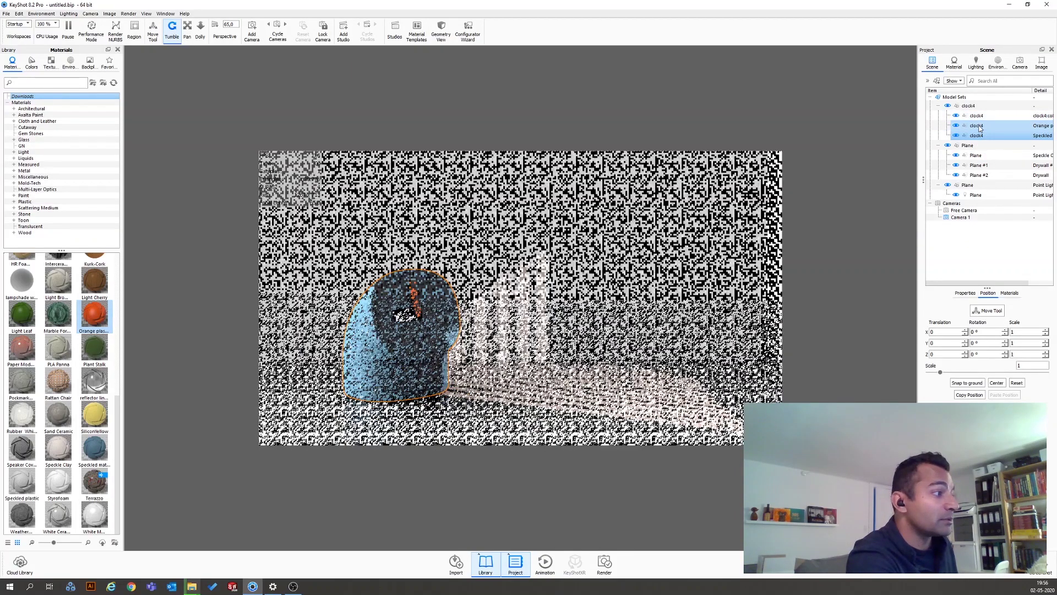
pyautogui.moveTo(95, 315); pyautogui.dragTo(978, 115)
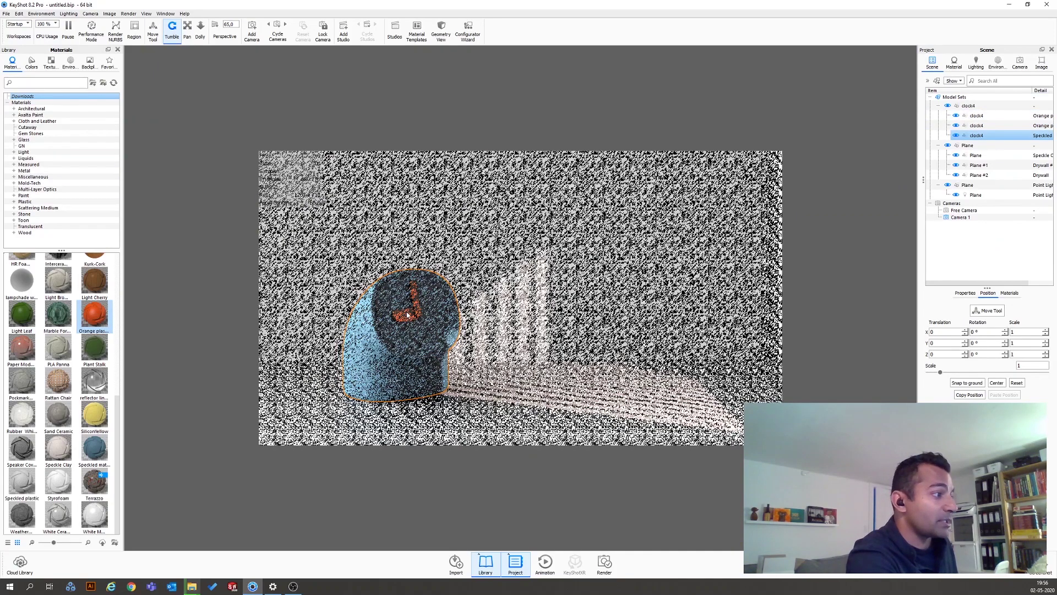
# Unlink the orange plastic material of the vertical clock hand from that of the other hand.
pyautogui.click(409, 316)
pyautogui.rightClick(409, 318)
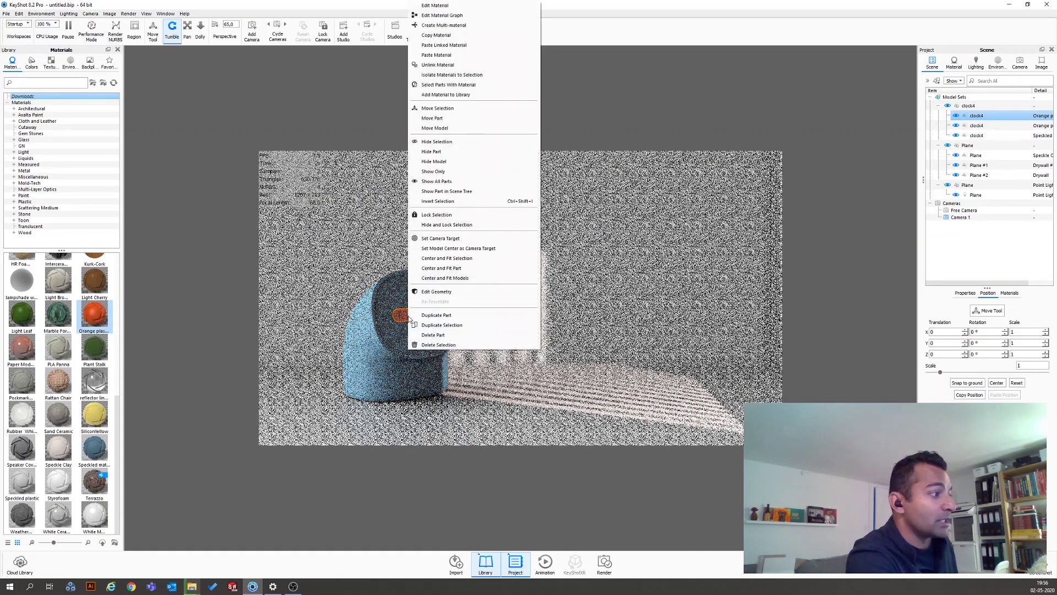
pyautogui.press('Escape')
pyautogui.click(417, 297)
pyautogui.rightClick(417, 298)
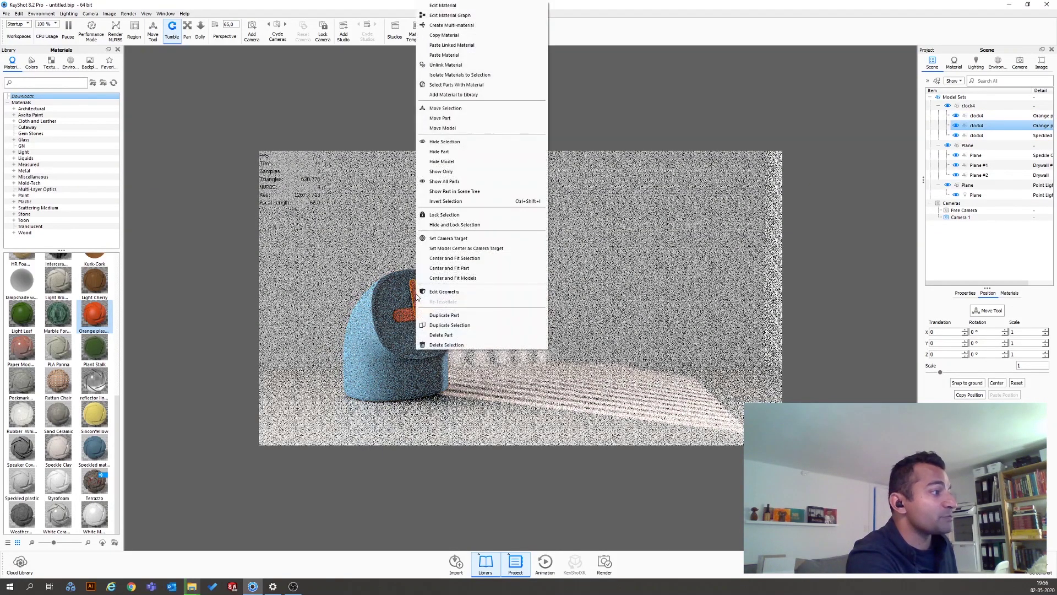
pyautogui.click(452, 68)
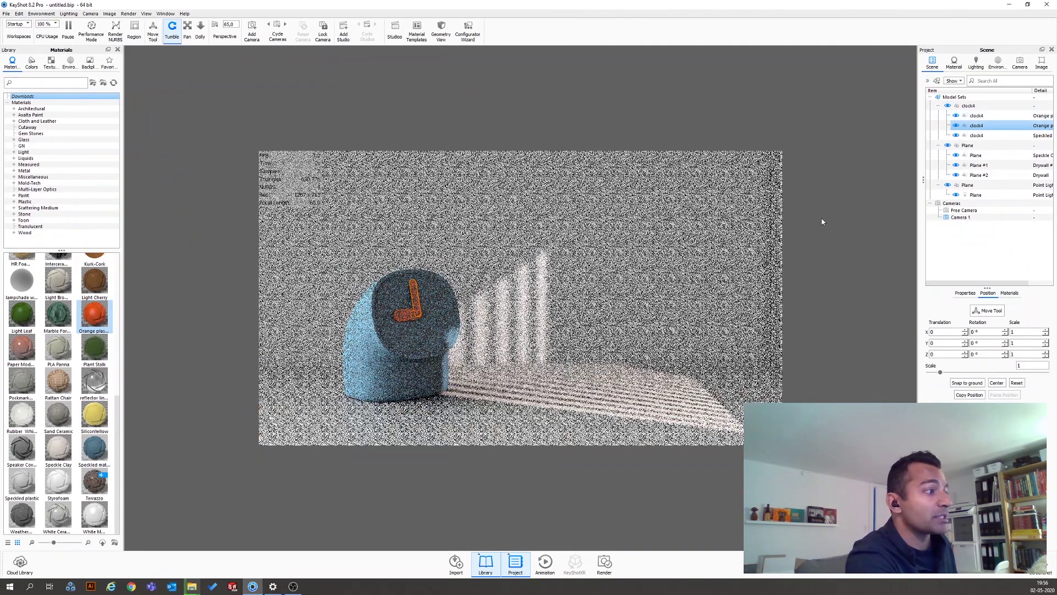
# Change the vertical clock hand's diffuse colour to light grey.
pyautogui.click(954, 61)
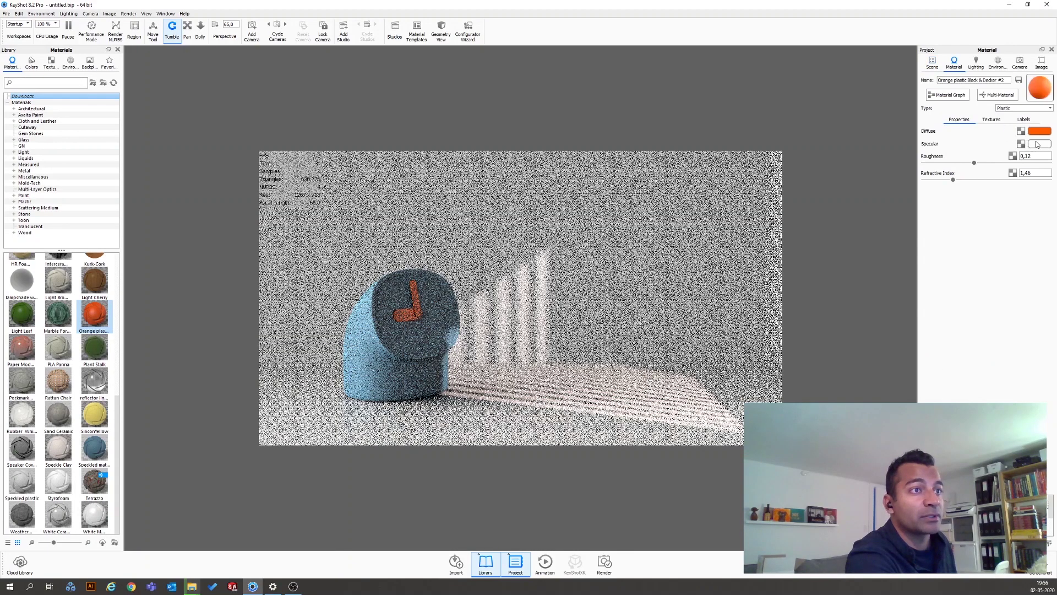
pyautogui.click(1036, 132)
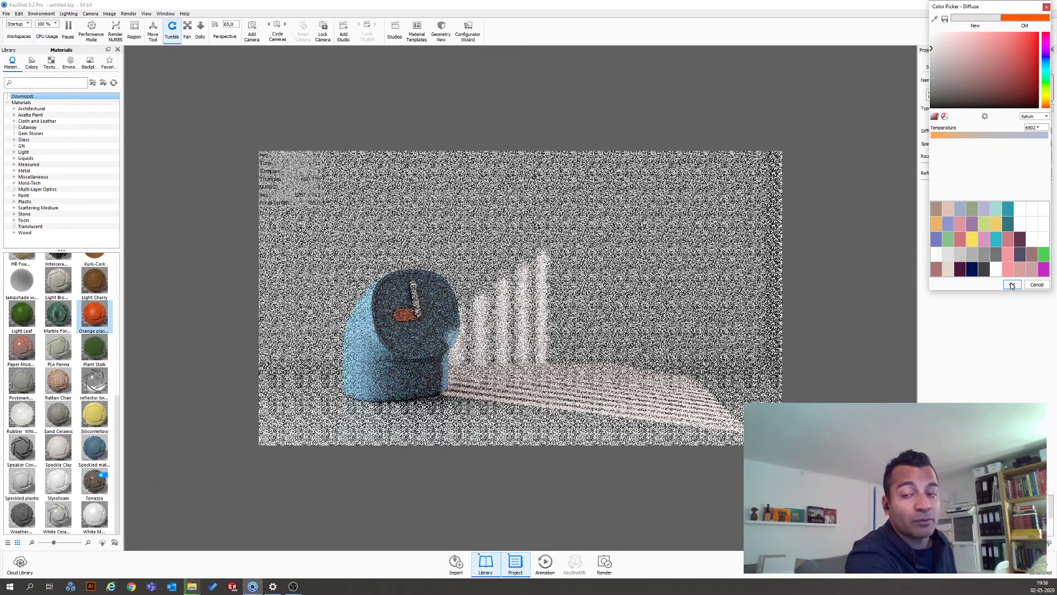
pyautogui.click(1012, 285)
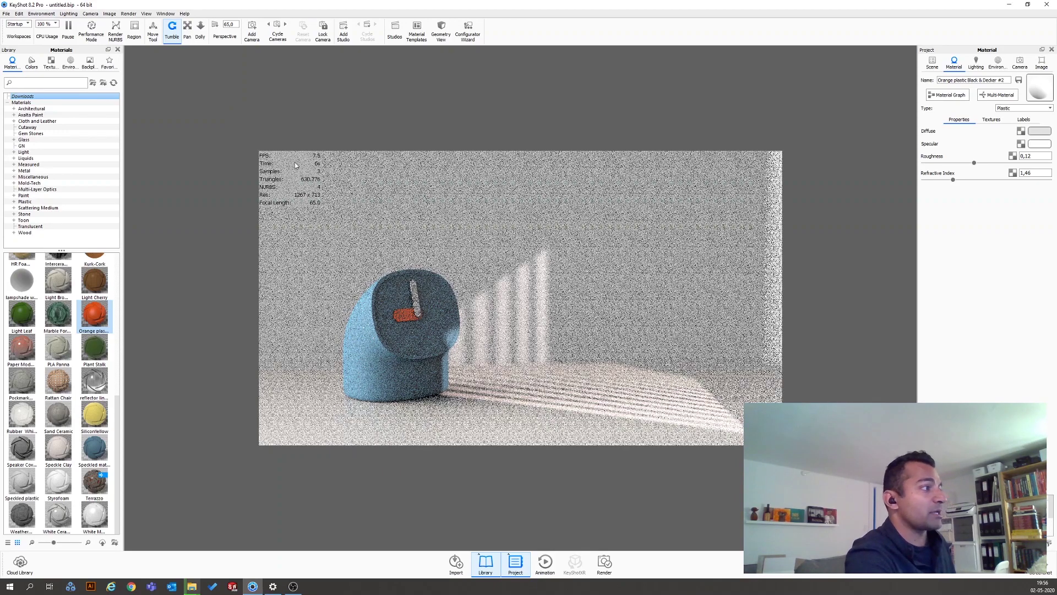
# Choose the Product lighting preset, then customise it with shadow quality 4 and the Interior Mode rendering technique.
pyautogui.click(976, 62)
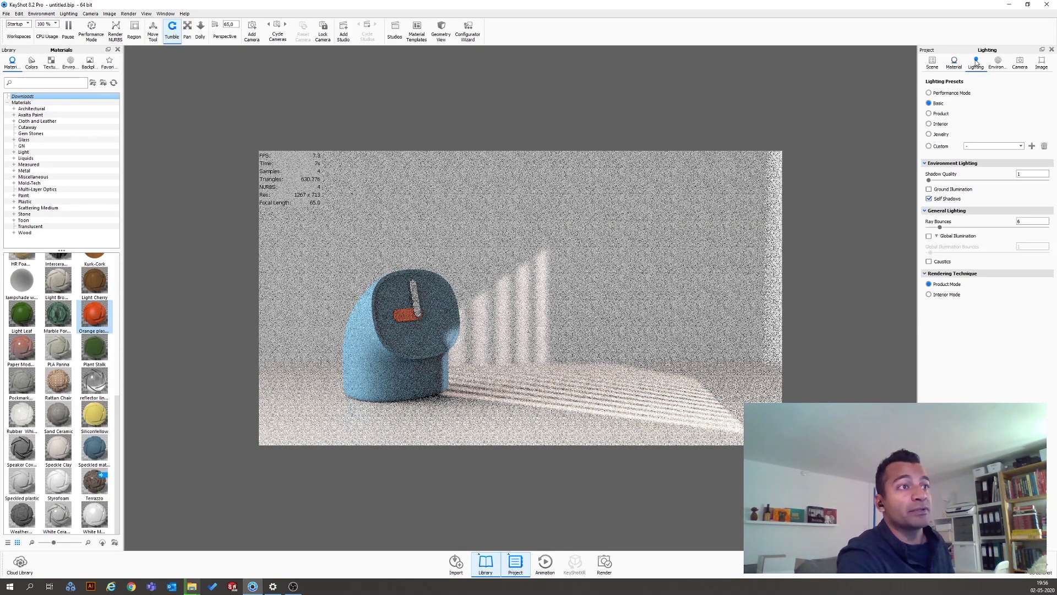
pyautogui.click(929, 114)
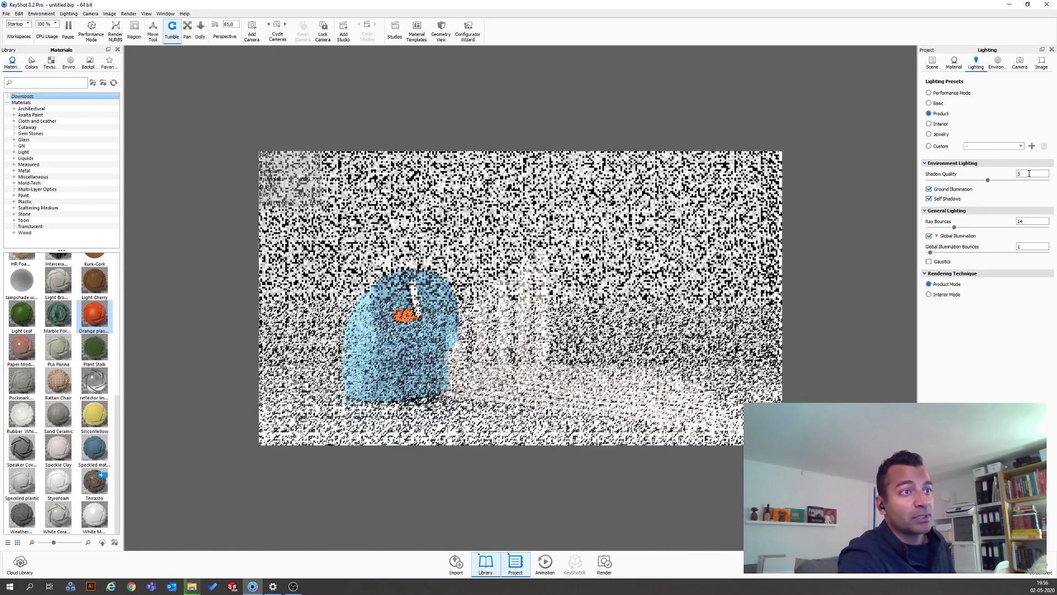
pyautogui.write('2')
pyautogui.press('Return')
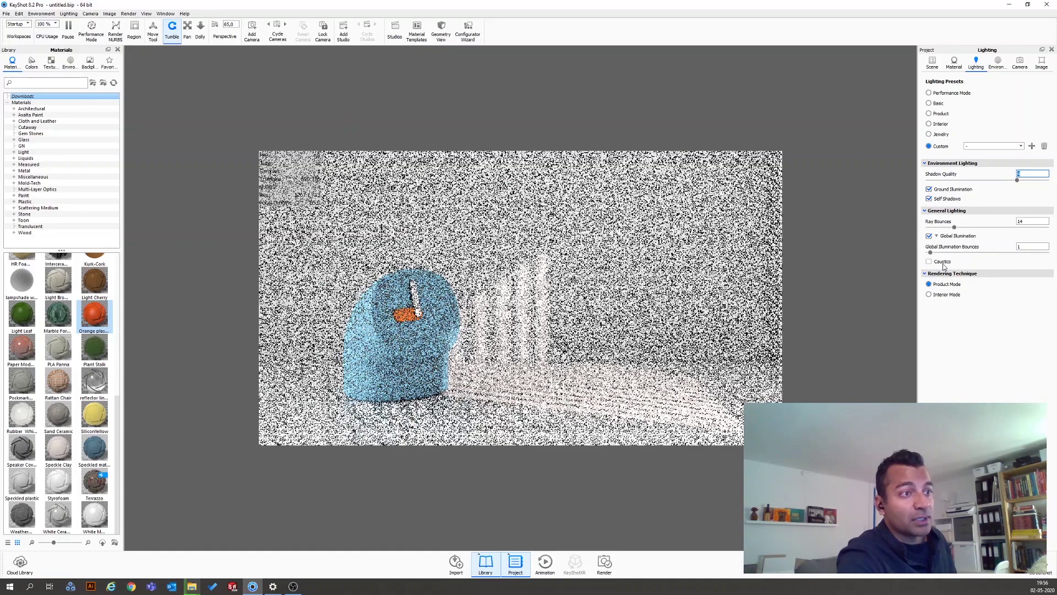
pyautogui.click(930, 296)
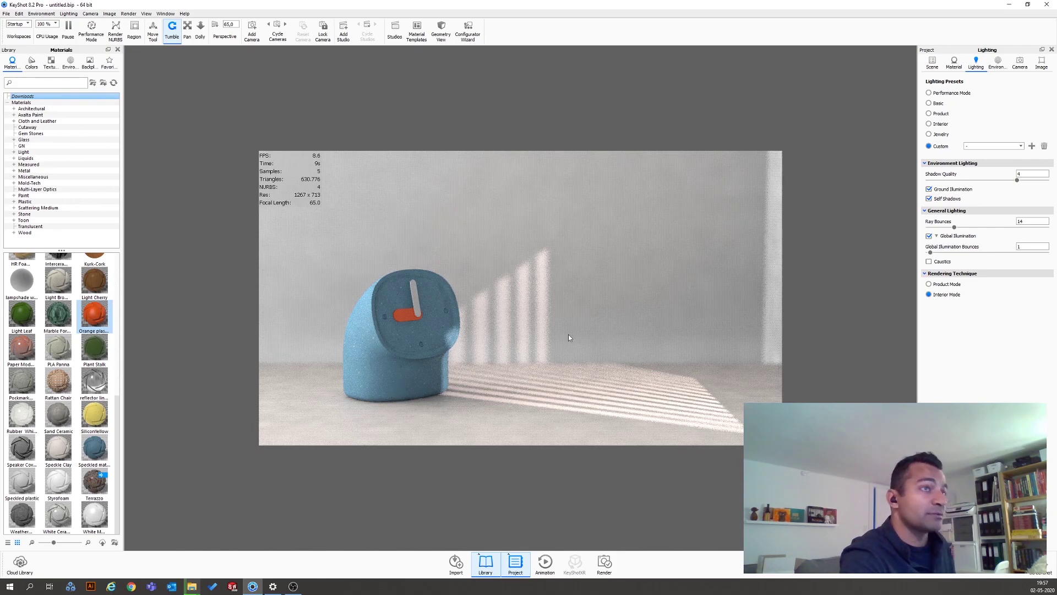
# Open the render settings and set the still image resolution to the 1920 x 1080 preset.
pyautogui.hotkey('ctrl', 'p')
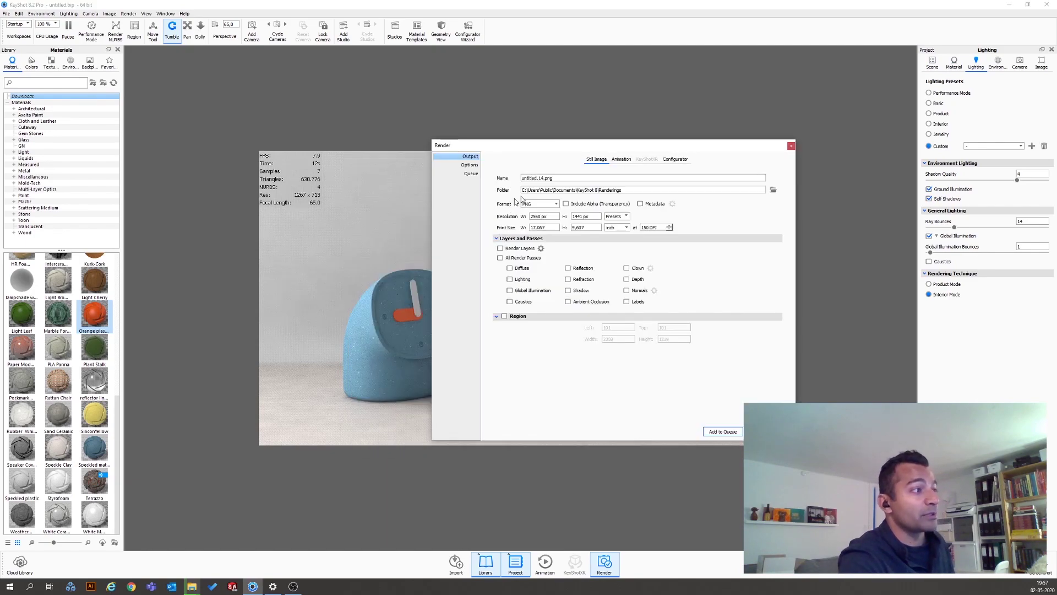
pyautogui.click(616, 217)
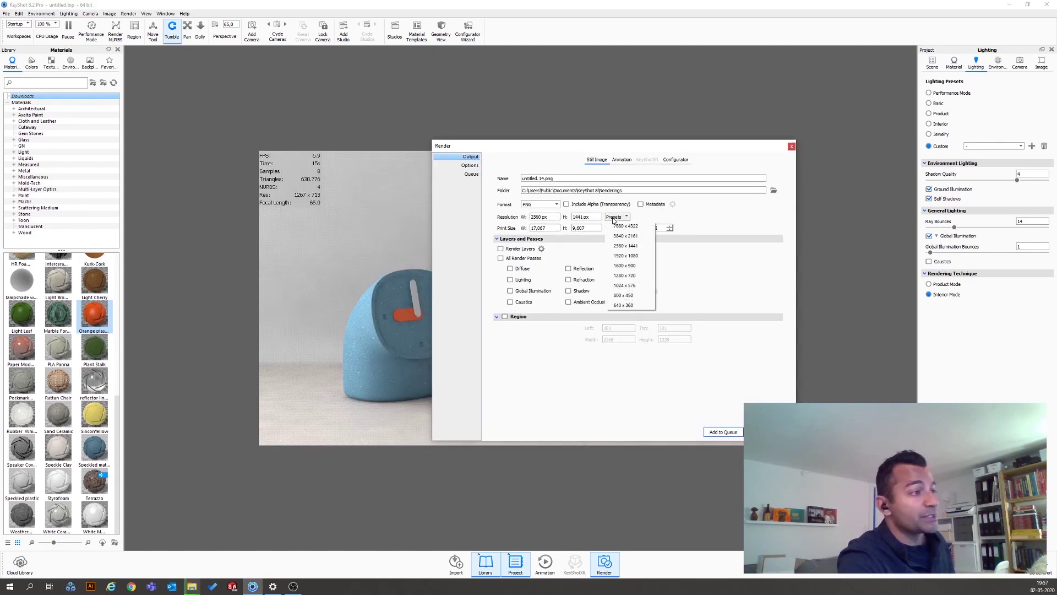
pyautogui.click(622, 256)
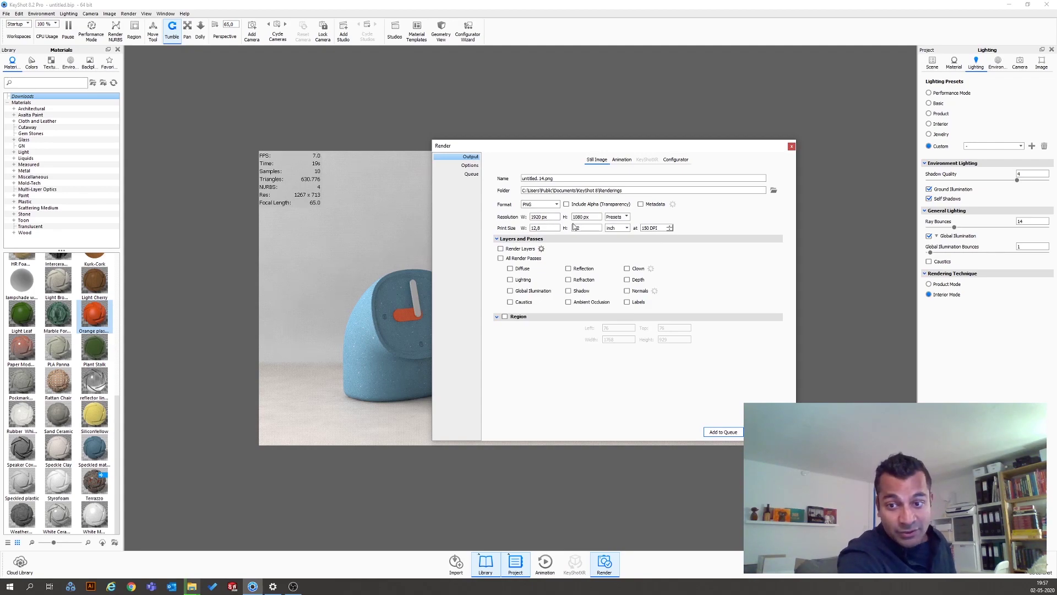
# Lower the maximum samples, set the render mode to Default, and start rendering the still image.
pyautogui.click(470, 166)
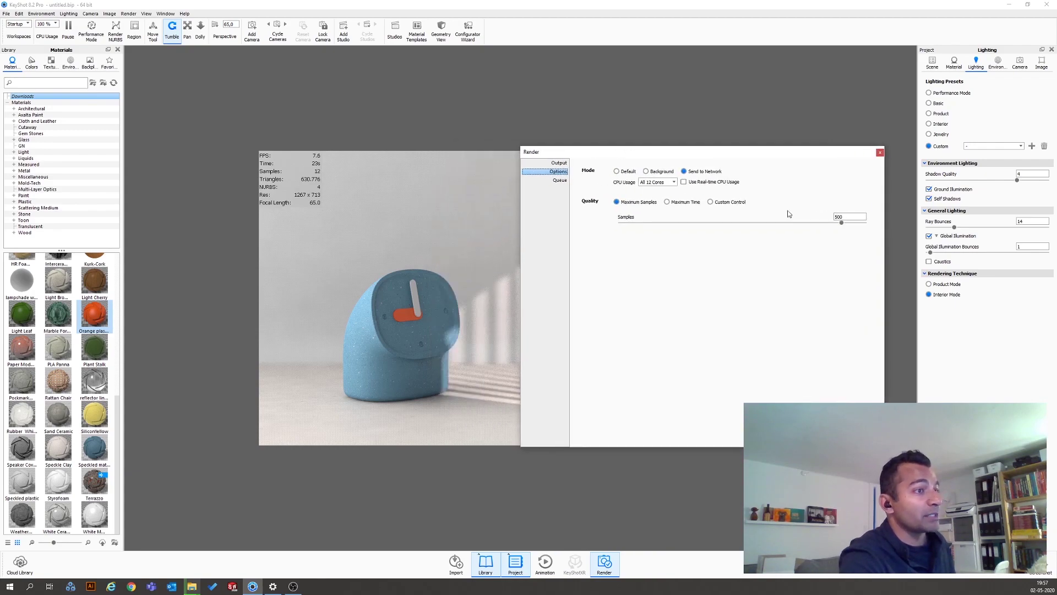
pyautogui.doubleClick(839, 216)
pyautogui.press('BackSpace')
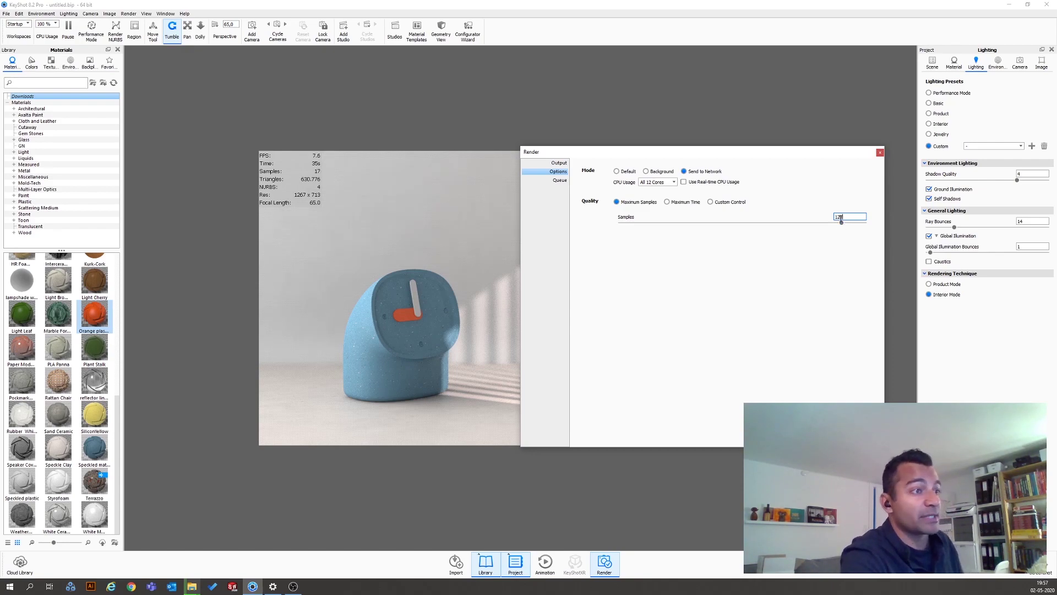
pyautogui.click(626, 172)
pyautogui.click(853, 435)
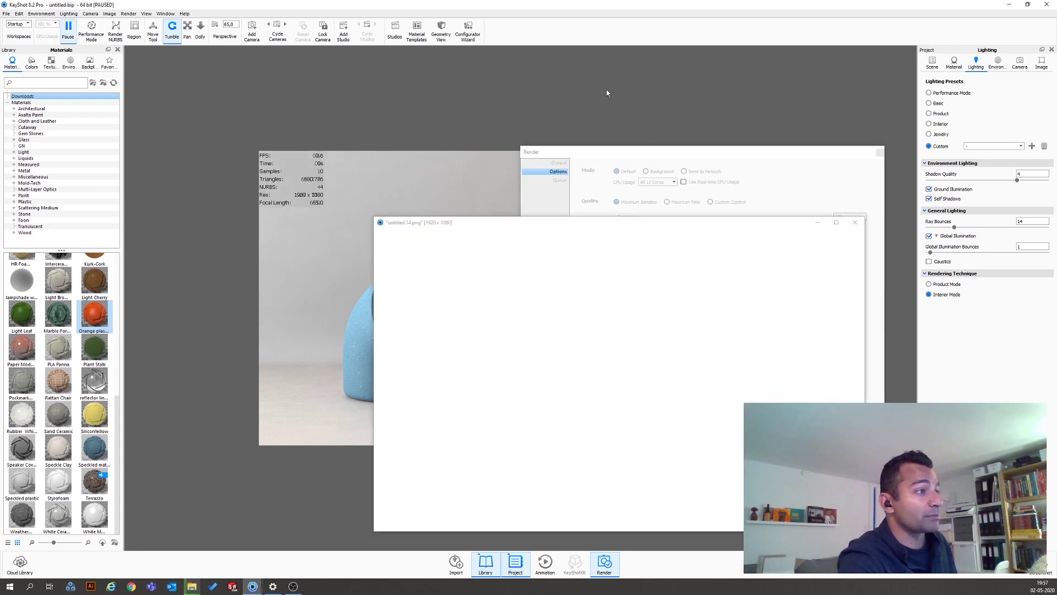
pyautogui.moveTo(604, 225); pyautogui.dragTo(541, 178)
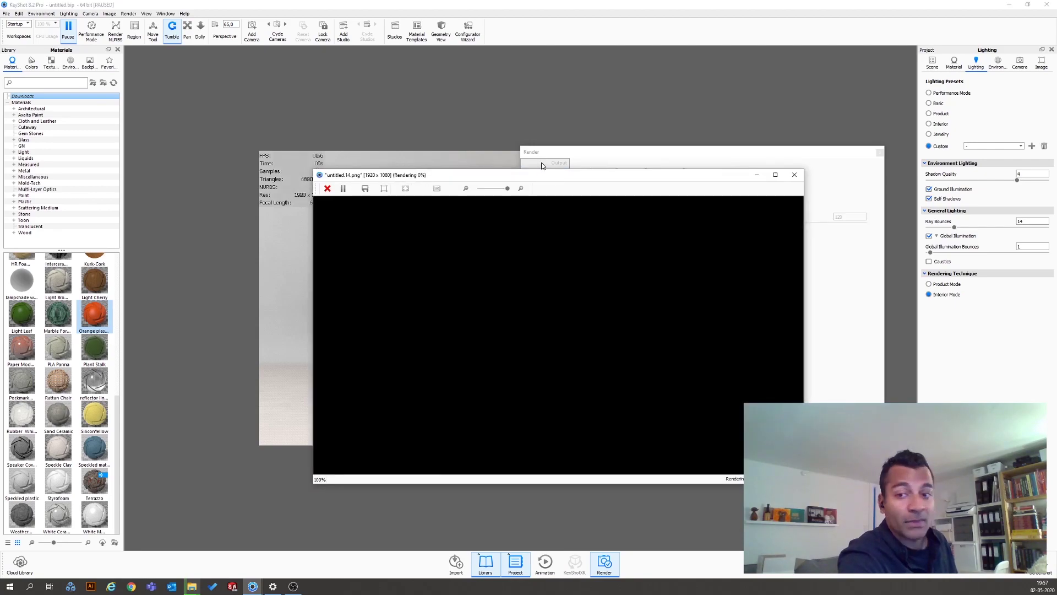